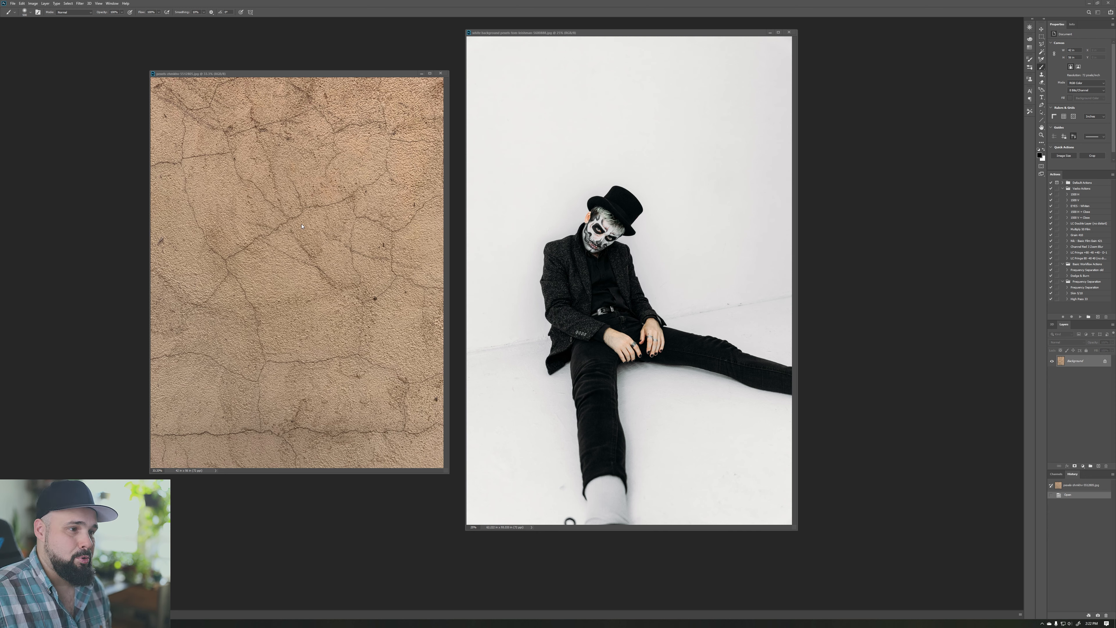
- Copy the cracked wall texture into the portrait document as a layer, close the texture file, and show the document full screen
key("v")
left_click_drag(299, 235, 614, 187)
key("ctrl+w")
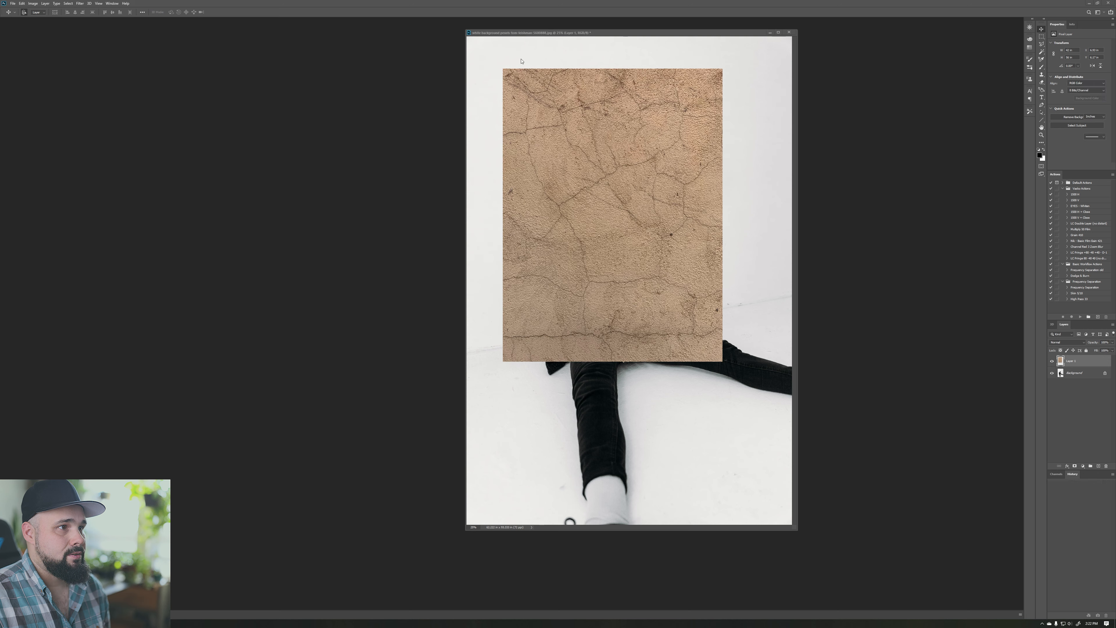
left_click_drag(642, 33, 597, 48)
key("f")
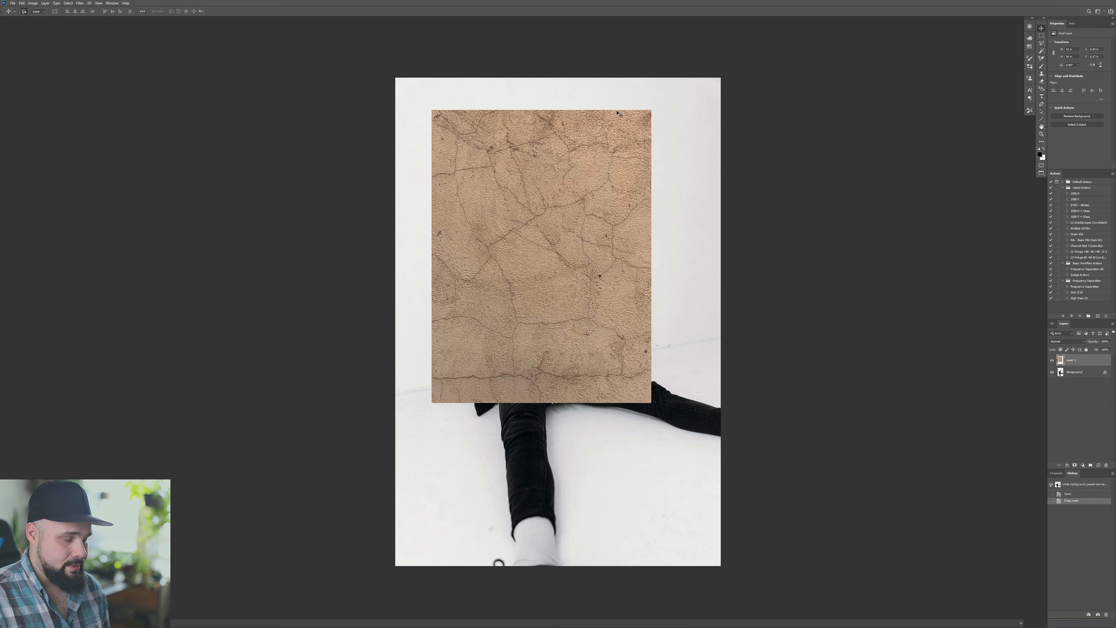
- Distort the wall texture layer so it covers the portrait's back wall, its lower edge following the slanted floor line
key("ctrl+minus")
key("ctrl+minus")
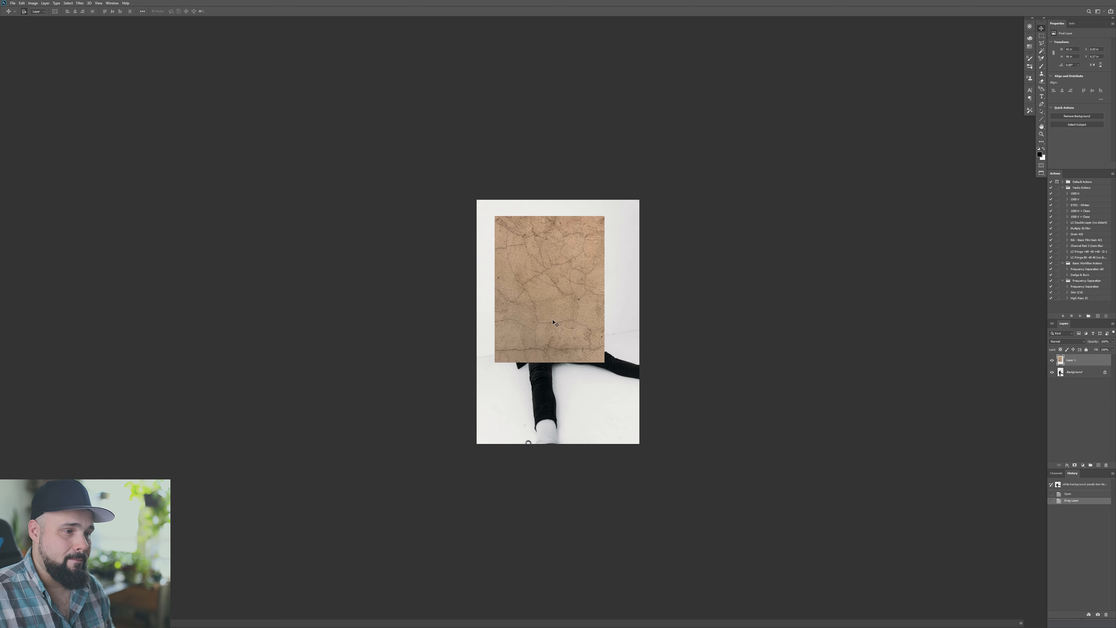
left_click(21, 3)
mouse_move(53, 135)
left_click(100, 165)
left_click_drag(604, 216, 603, 190)
left_click_drag(605, 362, 644, 325)
left_click_drag(603, 190, 644, 179)
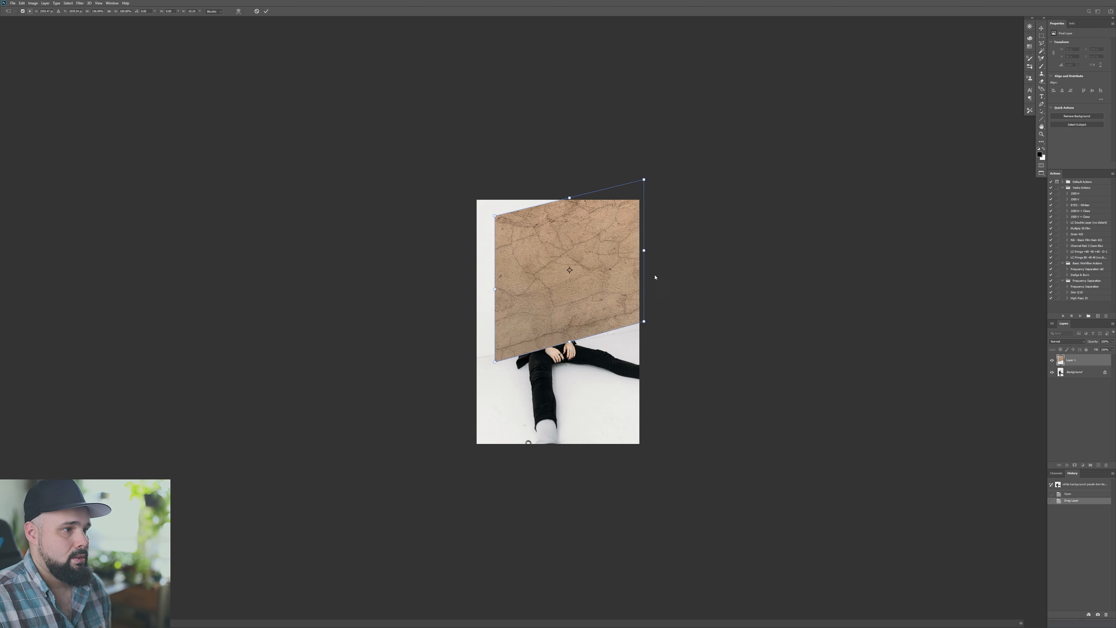
left_click_drag(495, 362, 470, 358)
left_click_drag(494, 216, 470, 195)
left_click_drag(643, 179, 644, 172)
left_click_drag(470, 196, 471, 191)
key("Return")
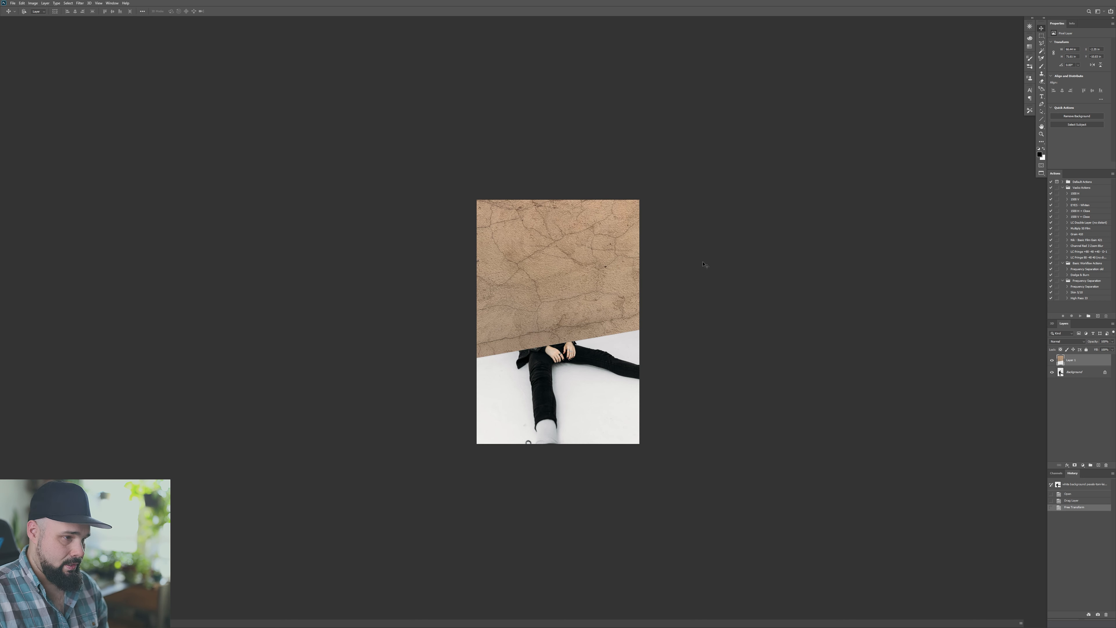
- Erase the wall texture with a large soft eraser over the man's hat, face and upper body
key("ctrl+plus")
key("ctrl+plus")
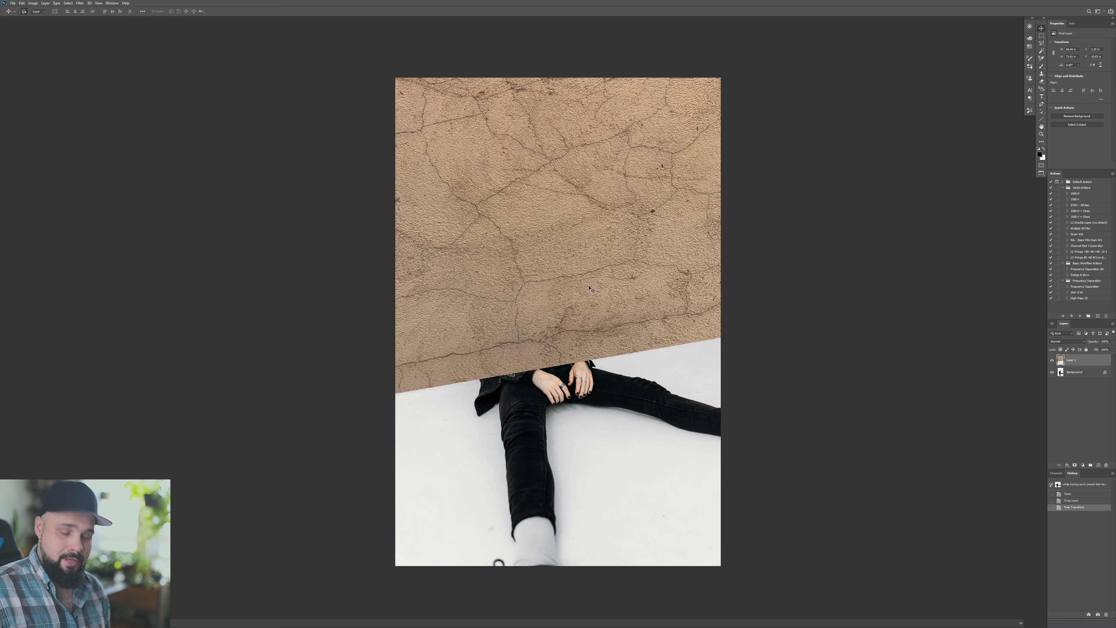
key("e")
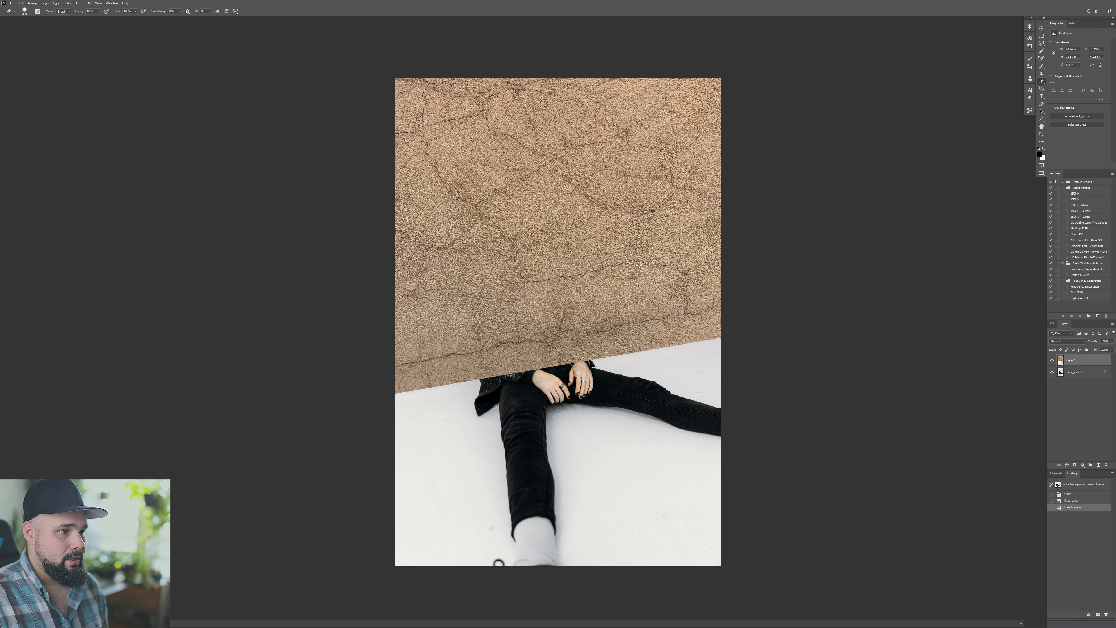
mouse_move(544, 294)
left_mouse_down()
mouse_move(525, 313)
mouse_move(534, 271)
mouse_move(553, 284)
mouse_move(511, 309)
mouse_move(524, 254)
mouse_move(538, 252)
mouse_move(533, 235)
mouse_move(512, 277)
mouse_move(510, 325)
mouse_move(548, 326)
left_mouse_up()
scroll(548, 326, "up", 5)
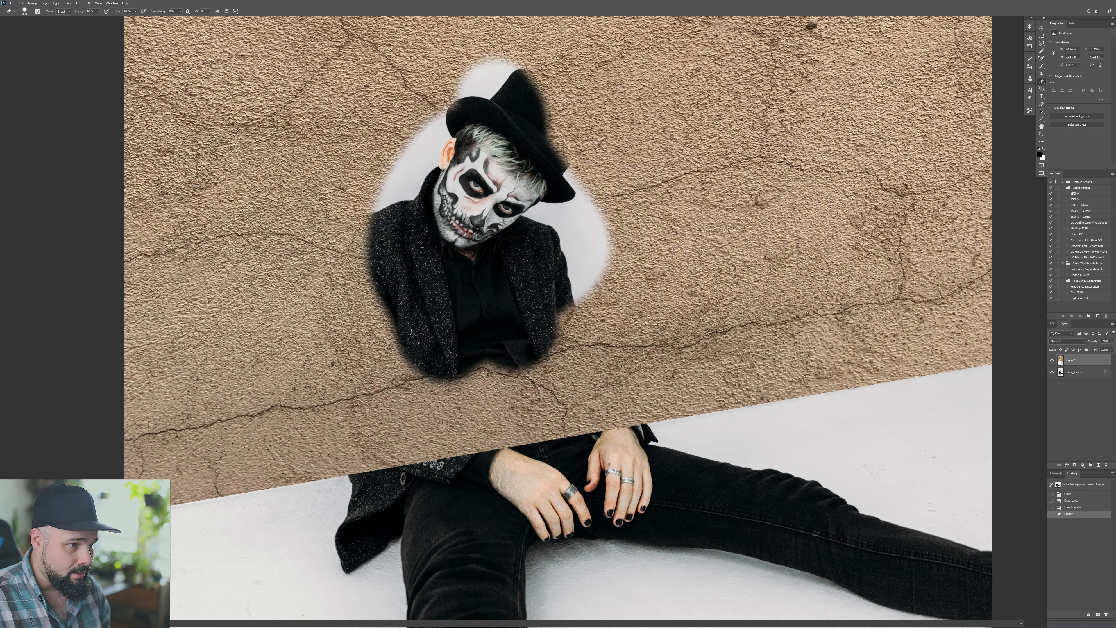
- Erase more of the wall texture along the man's sleeve using a much smaller eraser
key("bracketleft")
key("bracketleft")
key("bracketleft")
key("bracketleft")
key("bracketleft")
key("bracketleft")
key("bracketleft")
mouse_move(563, 305)
left_mouse_down()
mouse_move(579, 320)
mouse_move(570, 338)
left_mouse_up()
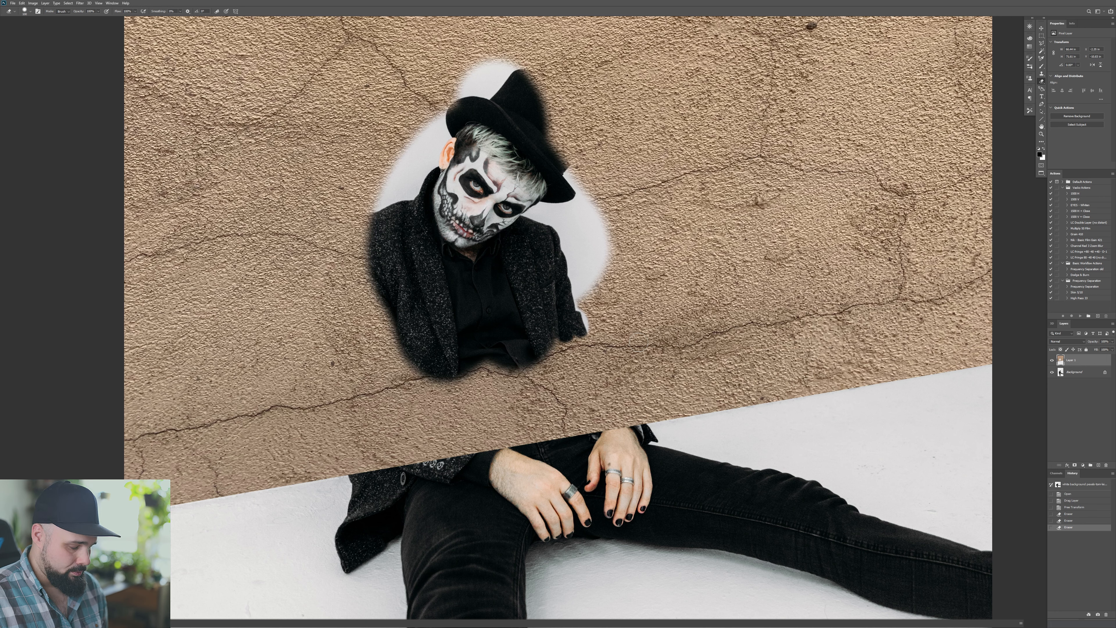
- Revert the document to the state before the erasing and add a white layer mask to the wall texture layer
key("ctrl+0")
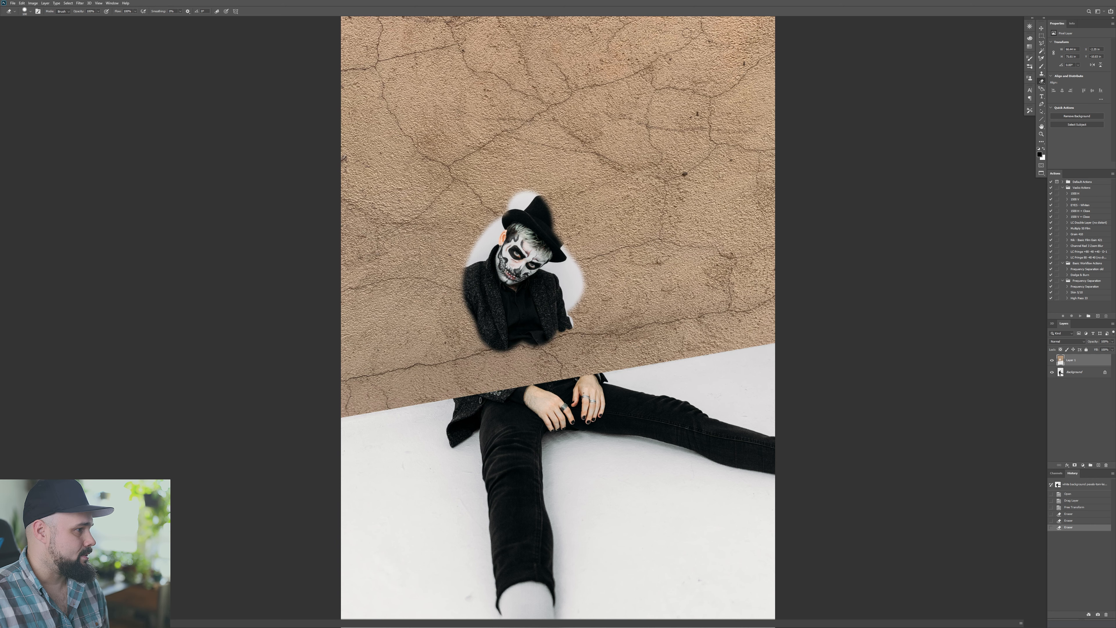
left_click(1081, 509)
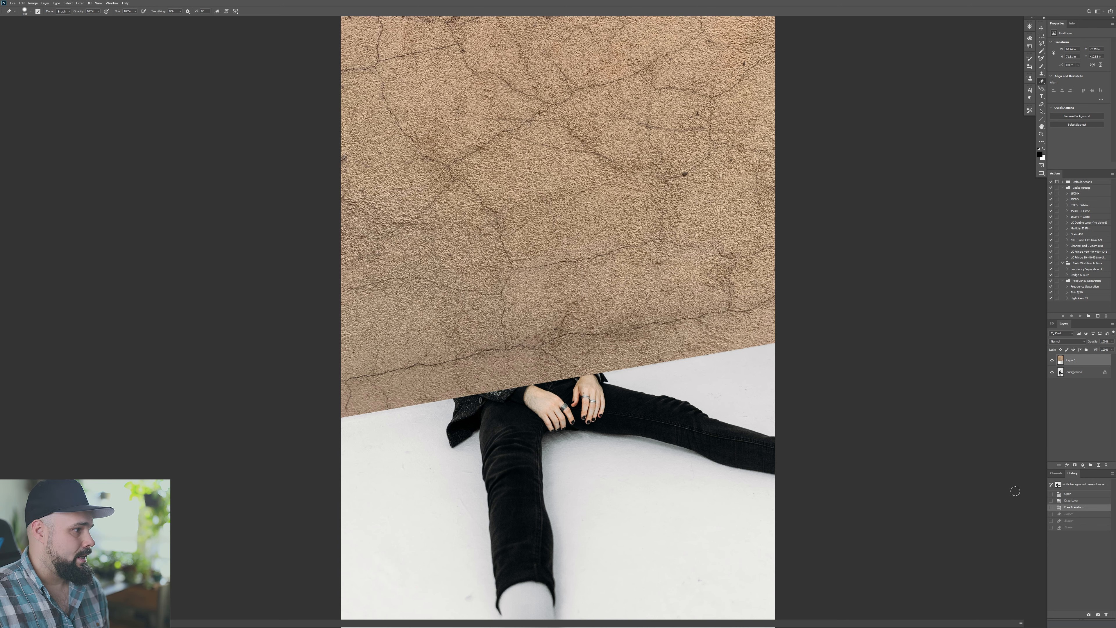
key("ctrl+minus")
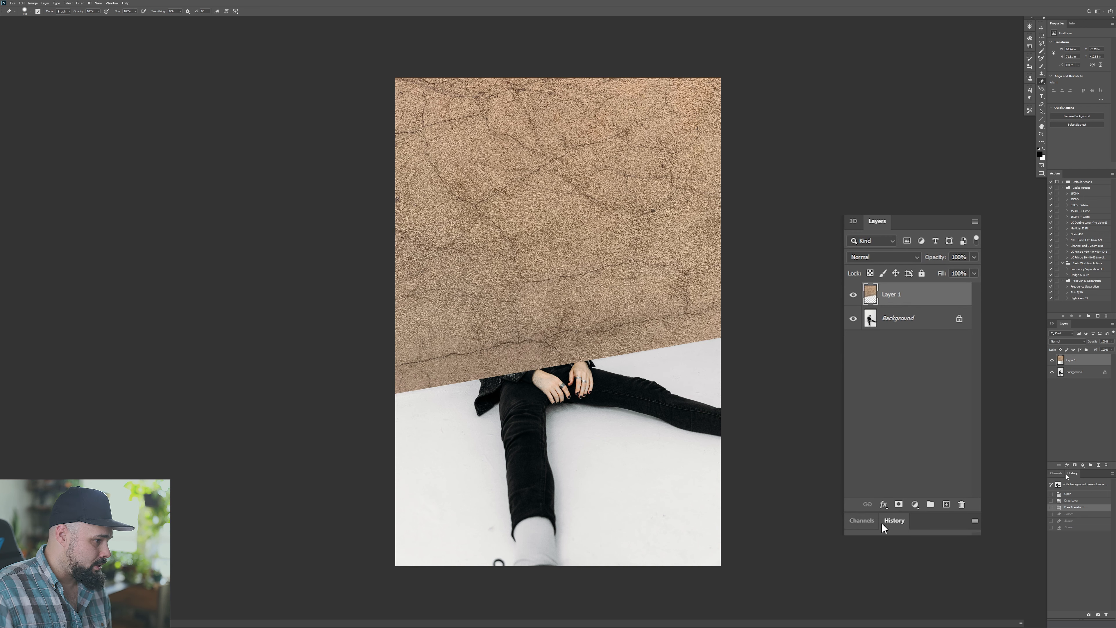
left_click(1075, 464)
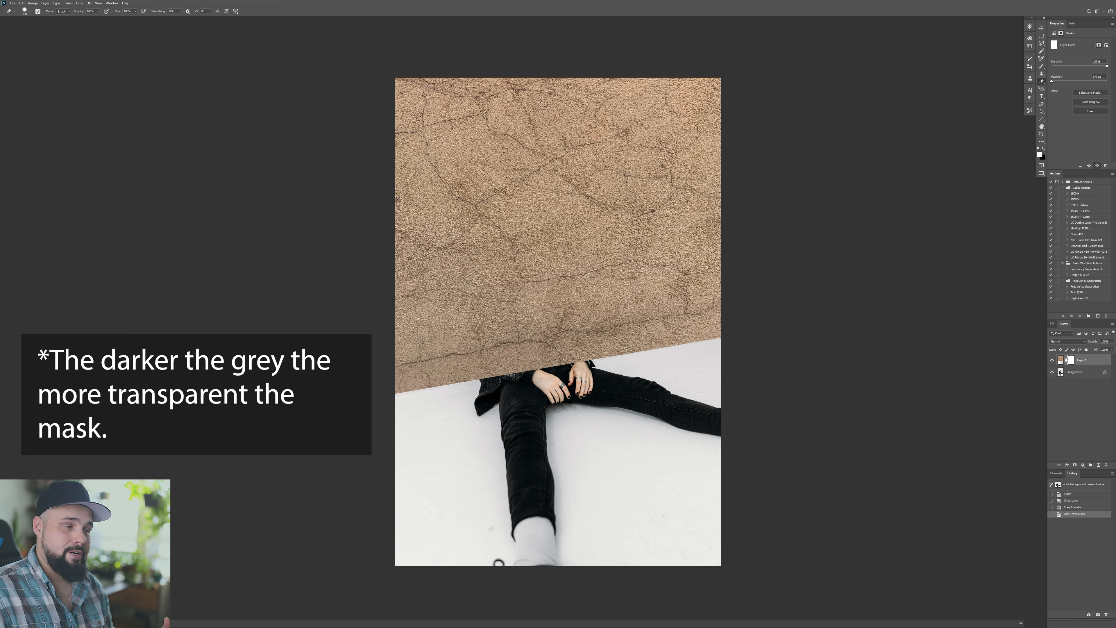
- Paint black on the wall layer's mask with a large soft brush around the man's hat and face
key("b")
key("x")
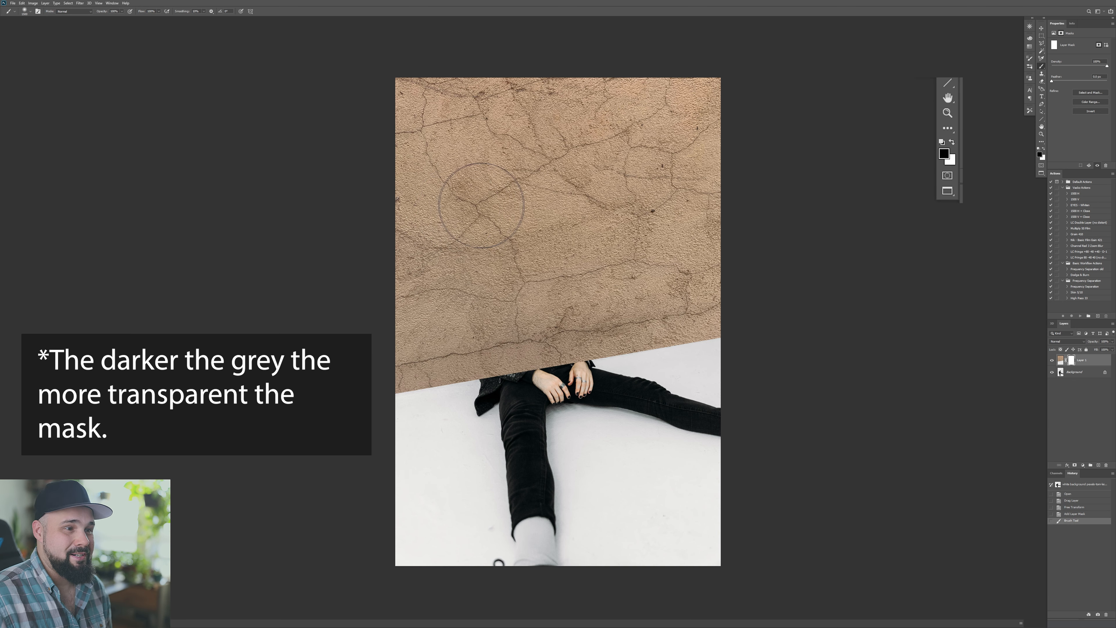
mouse_move(506, 207)
left_mouse_down()
mouse_move(487, 225)
mouse_move(506, 219)
mouse_move(486, 216)
mouse_move(509, 215)
mouse_move(492, 232)
mouse_move(502, 207)
mouse_move(511, 216)
mouse_move(481, 221)
mouse_move(505, 214)
mouse_move(498, 237)
mouse_move(509, 230)
mouse_move(510, 206)
mouse_move(495, 199)
mouse_move(484, 213)
mouse_move(536, 233)
mouse_move(520, 202)
mouse_move(518, 235)
left_mouse_up()
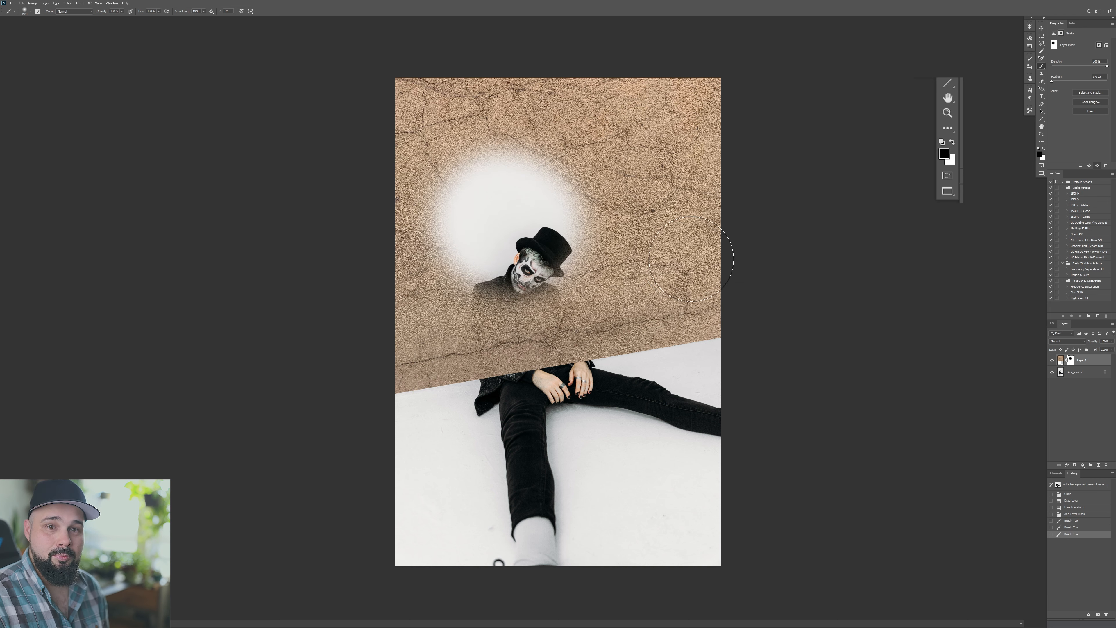
- Paint white on the mask with a much smaller brush to restore part of the wall over the hat
key("x")
key("bracketleft")
key("bracketleft")
key("bracketleft")
key("bracketleft")
key("bracketleft")
key("bracketleft")
key("bracketleft")
key("bracketleft")
key("bracketleft")
key("bracketleft")
key("bracketleft")
key("bracketleft")
mouse_move(508, 238)
left_mouse_down()
mouse_move(559, 243)
mouse_move(484, 228)
mouse_move(564, 244)
mouse_move(497, 246)
mouse_move(541, 212)
mouse_move(512, 211)
left_mouse_up()
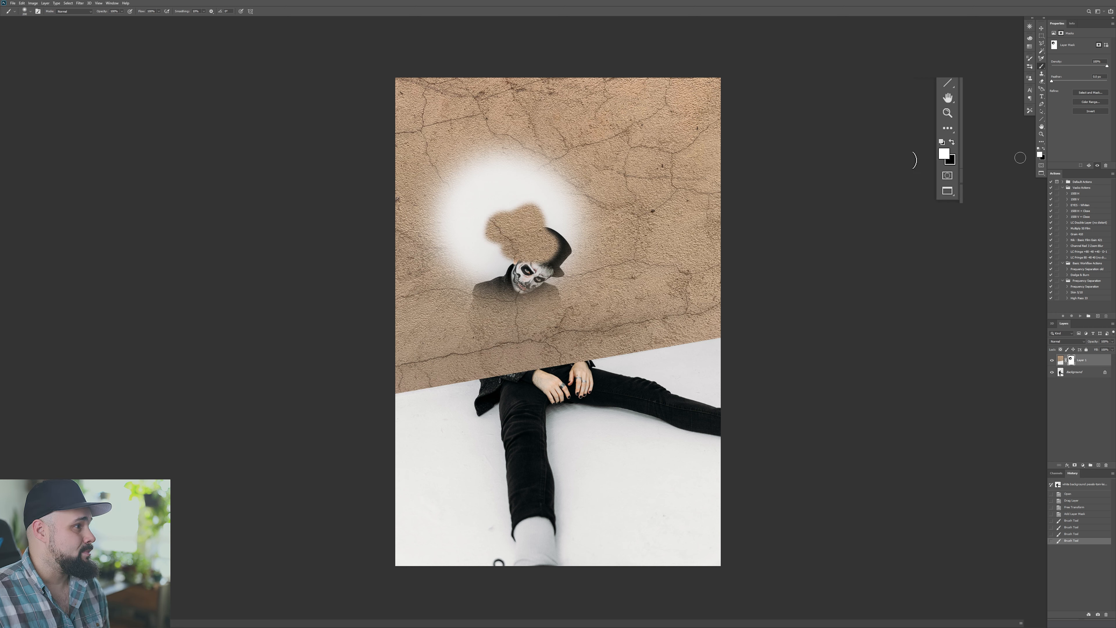
- Set the foreground colour to mid grey #777777 and paint a patch on the mask beside the man's head
left_click(1039, 154)
left_click_drag(880, 303, 880, 294)
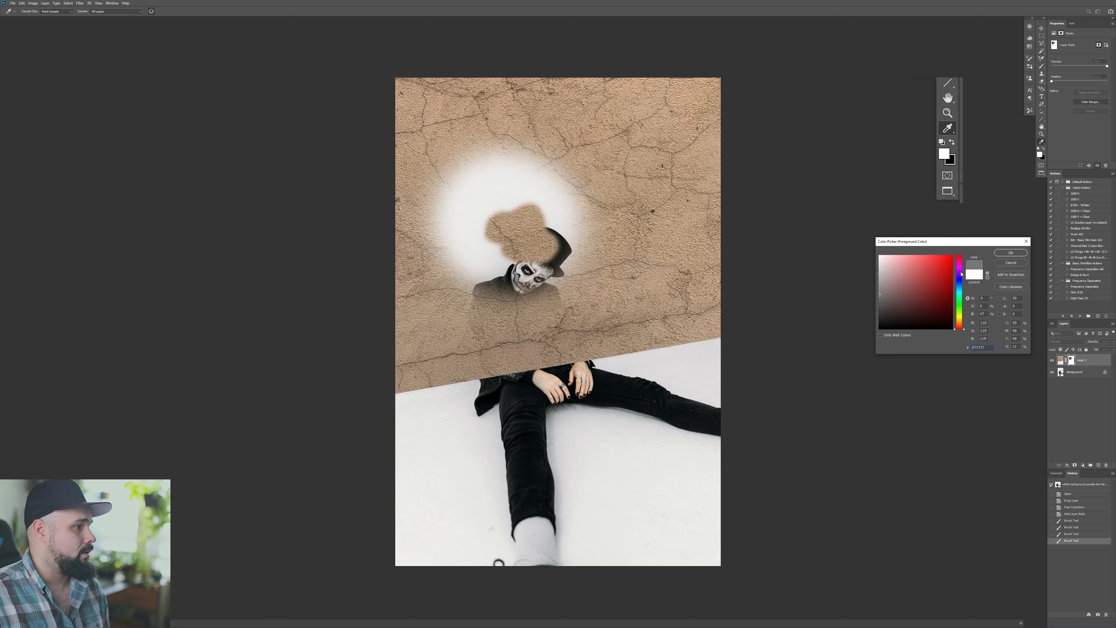
left_click(1010, 252)
key("b")
mouse_move(653, 277)
left_mouse_down()
mouse_move(624, 279)
mouse_move(661, 241)
mouse_move(591, 253)
mouse_move(600, 264)
mouse_move(649, 236)
left_mouse_up()
- Choose a darker grey foreground colour and paint the mask over the lower part of the semi-transparent patch
left_click(944, 154)
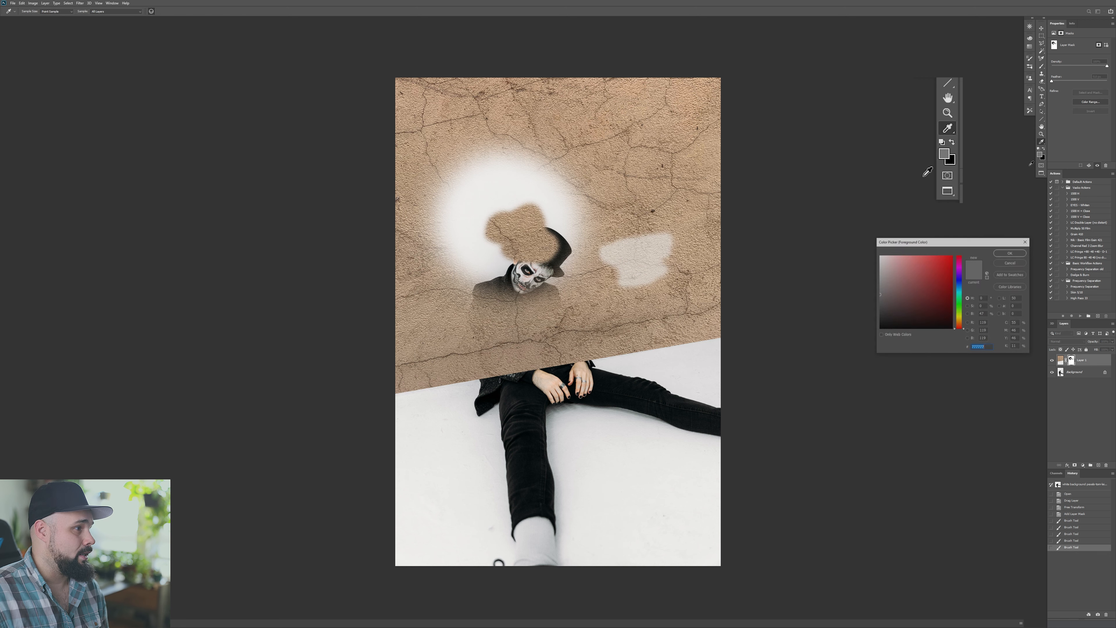
left_click_drag(894, 298, 862, 313)
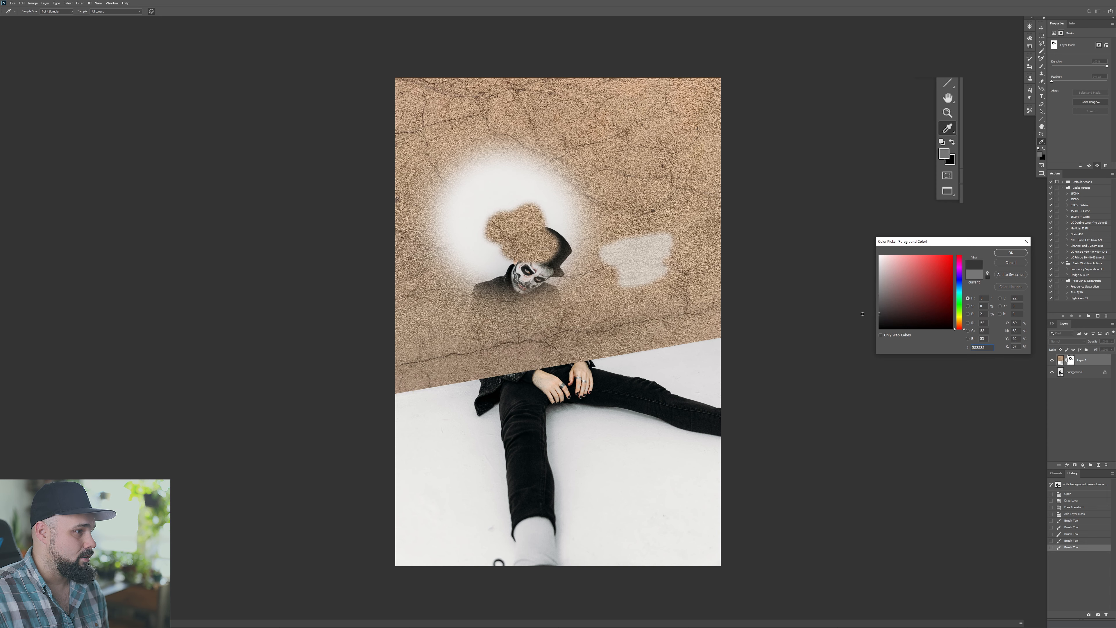
left_click(1011, 253)
mouse_move(663, 261)
left_mouse_down()
mouse_move(628, 268)
mouse_move(636, 280)
mouse_move(699, 278)
mouse_move(681, 289)
left_mouse_up()
- Set the foreground colour to black and paint the mask along the lower edge of the patch
left_click(950, 154)
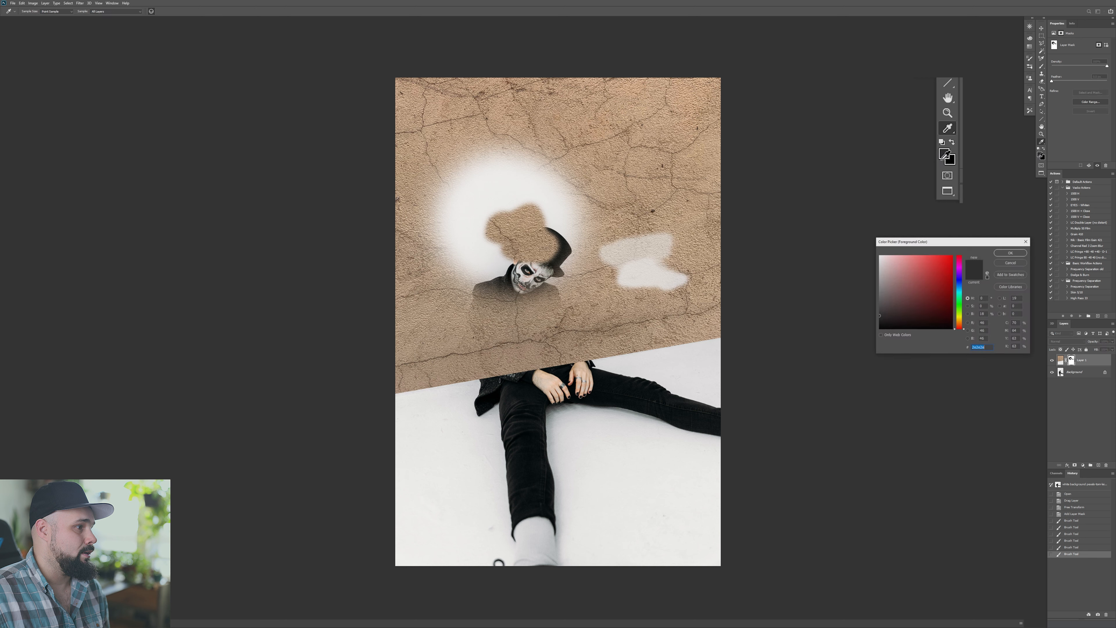
left_click(953, 328)
left_click(1001, 253)
mouse_move(655, 292)
left_mouse_down()
mouse_move(615, 292)
mouse_move(698, 288)
mouse_move(680, 299)
left_mouse_up()
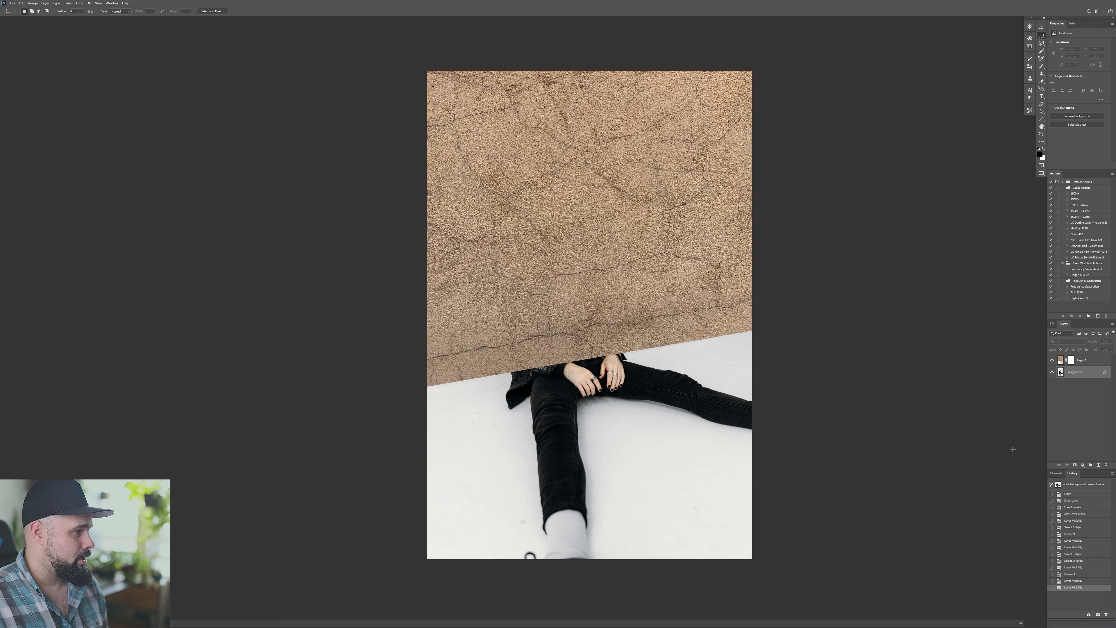
- Hide the wall texture layer and select the man on the Background layer with Select Subject
left_click(1052, 360)
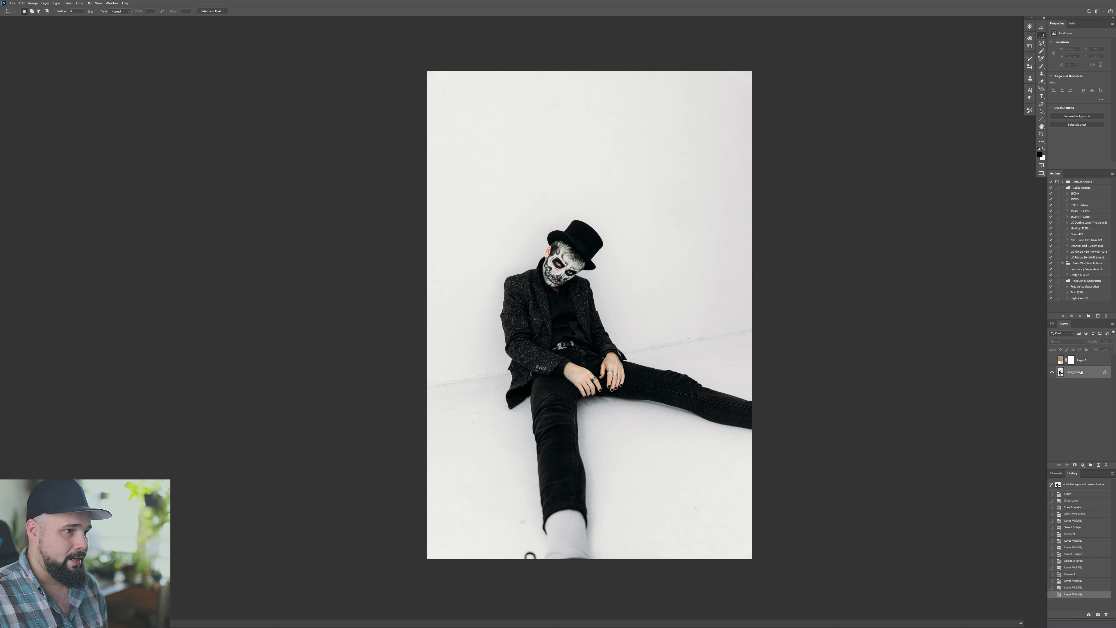
left_click(68, 3)
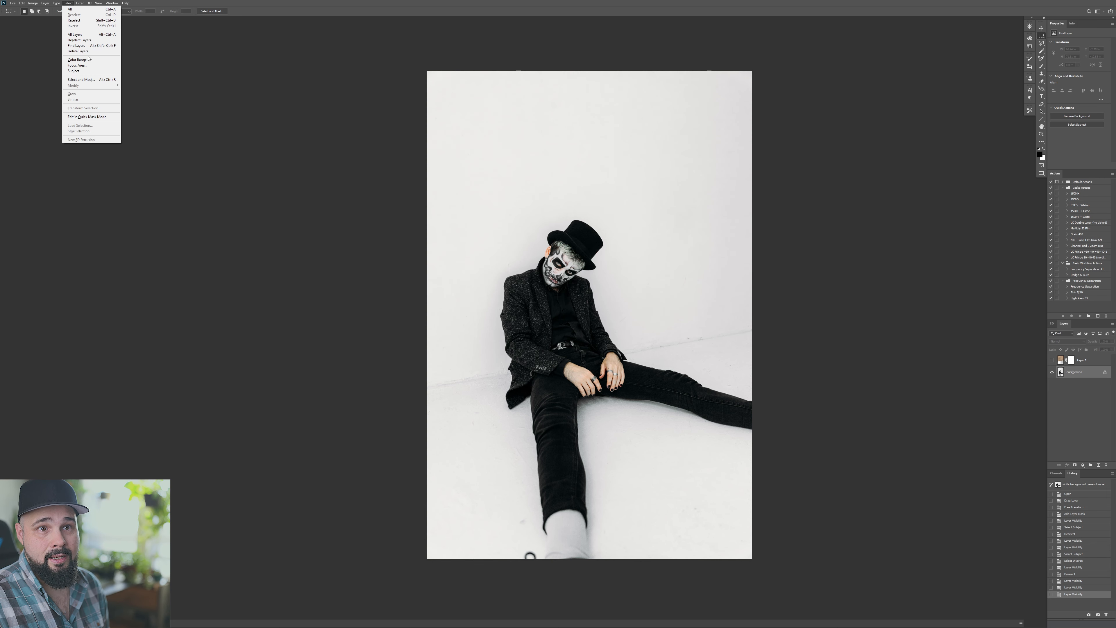
left_click(91, 71)
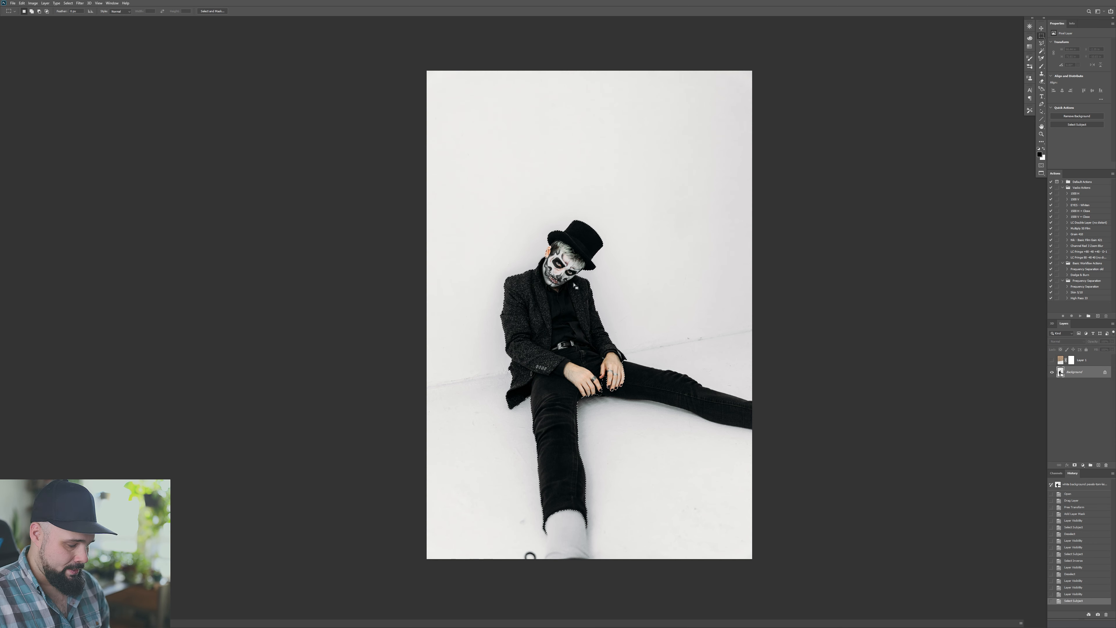
- Examine the selection edges up close around the man's hat, ear, earring and jacket
key("ctrl+plus")
key("ctrl+plus")
key("ctrl+plus")
key("ctrl+plus")
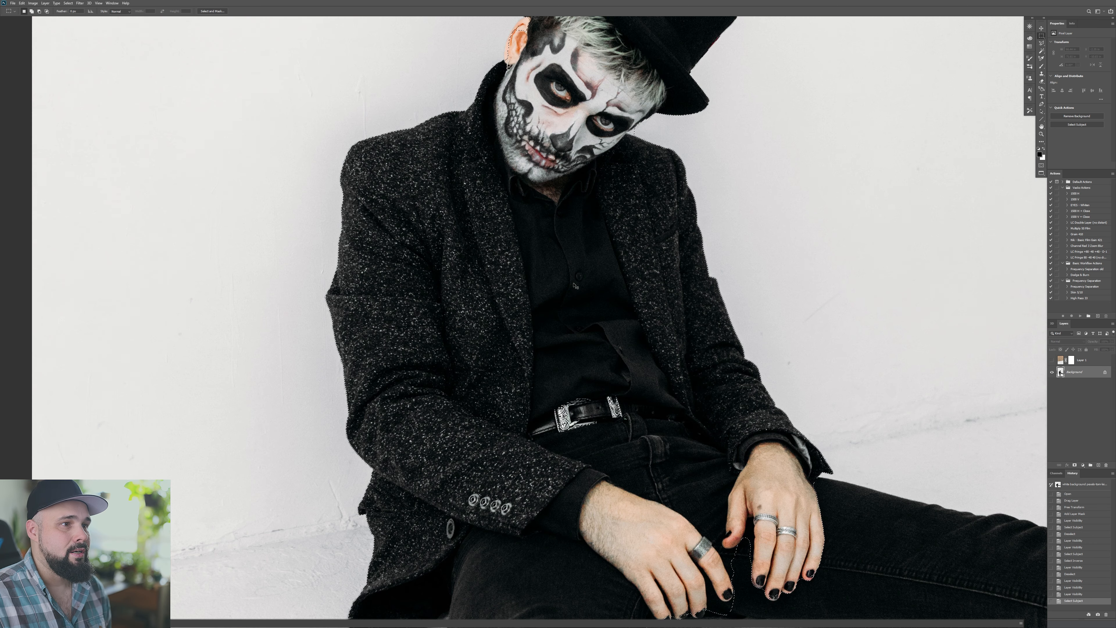
left_click_drag(632, 157, 626, 324)
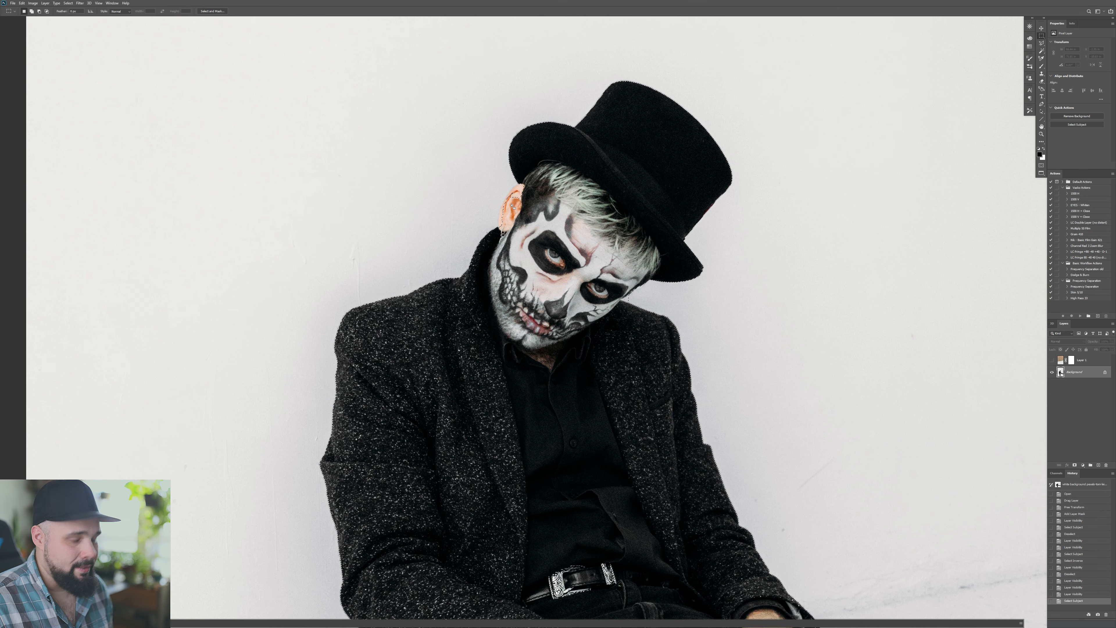
key("z")
left_click(505, 212)
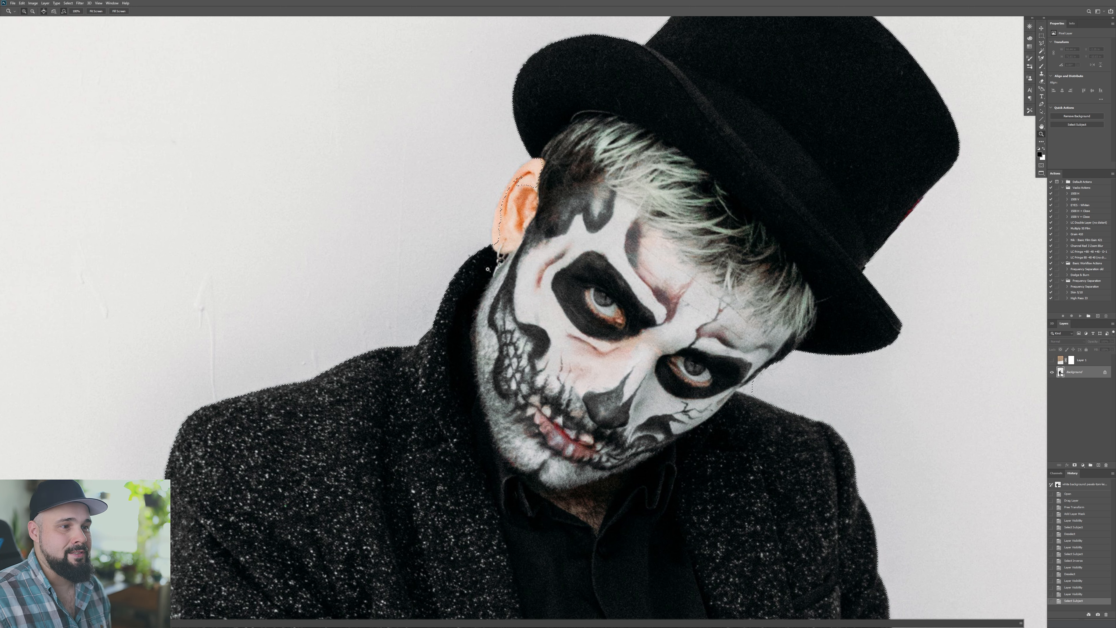
left_click_drag(533, 161, 596, 161)
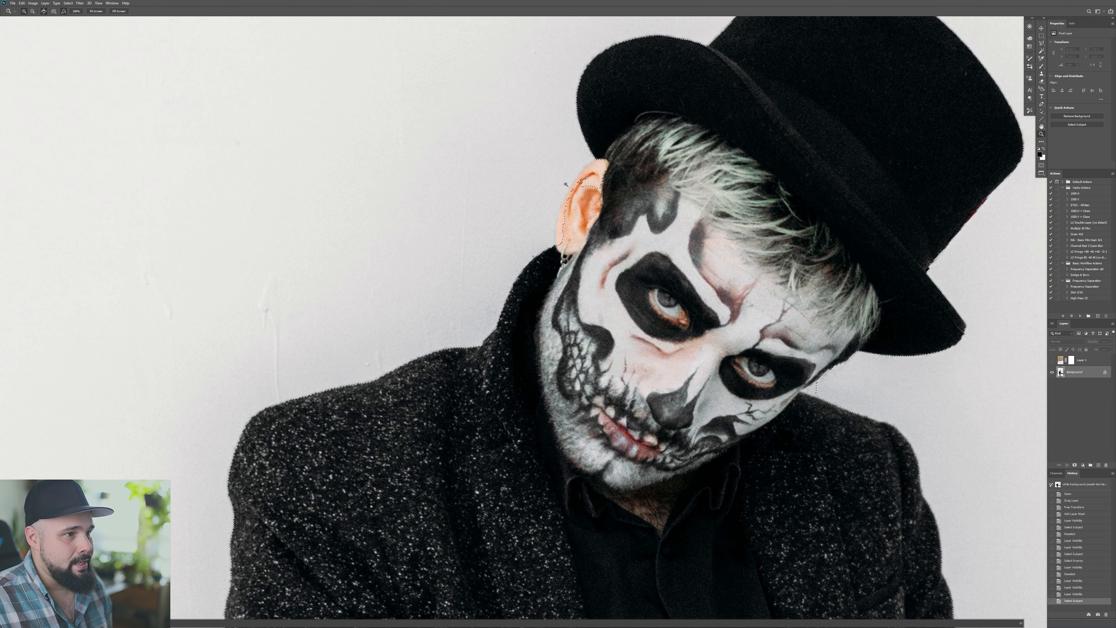
left_click_drag(496, 425, 471, 211)
key("ctrl+minus")
key("ctrl+minus")
key("ctrl+minus")
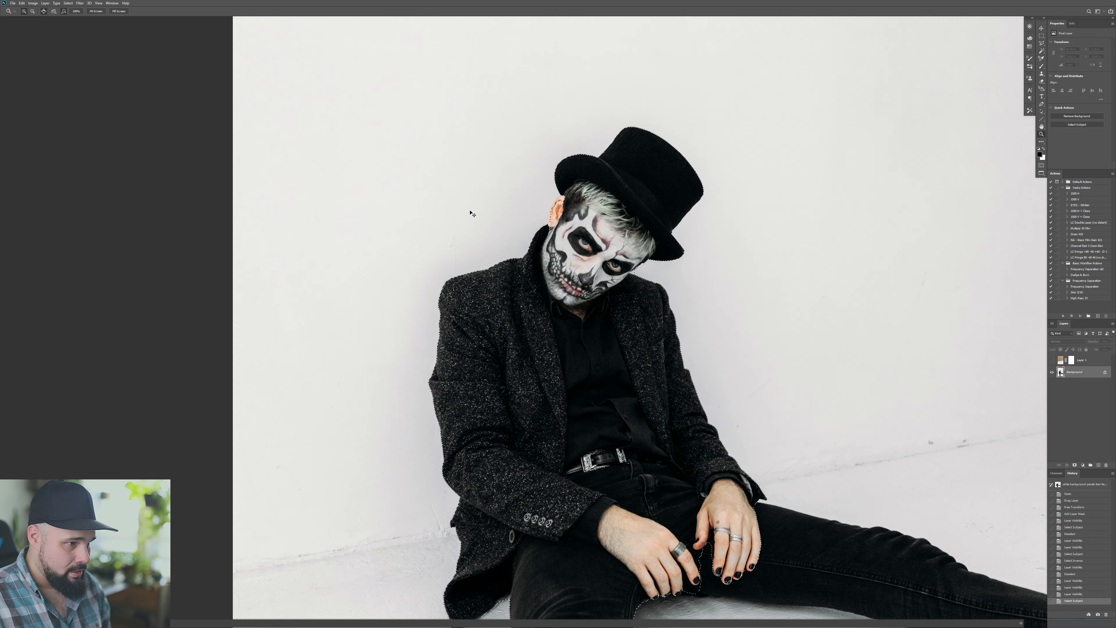
key("ctrl+minus")
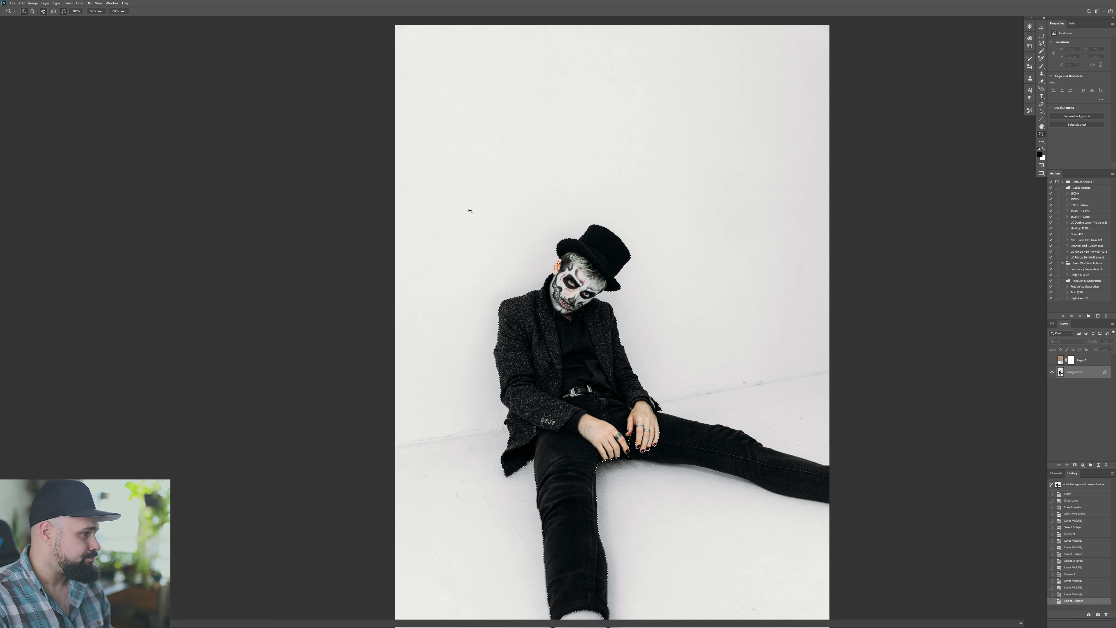
- Show the wall texture layer again, fill the selected subject area of its mask with black, and deselect
left_click(1051, 360)
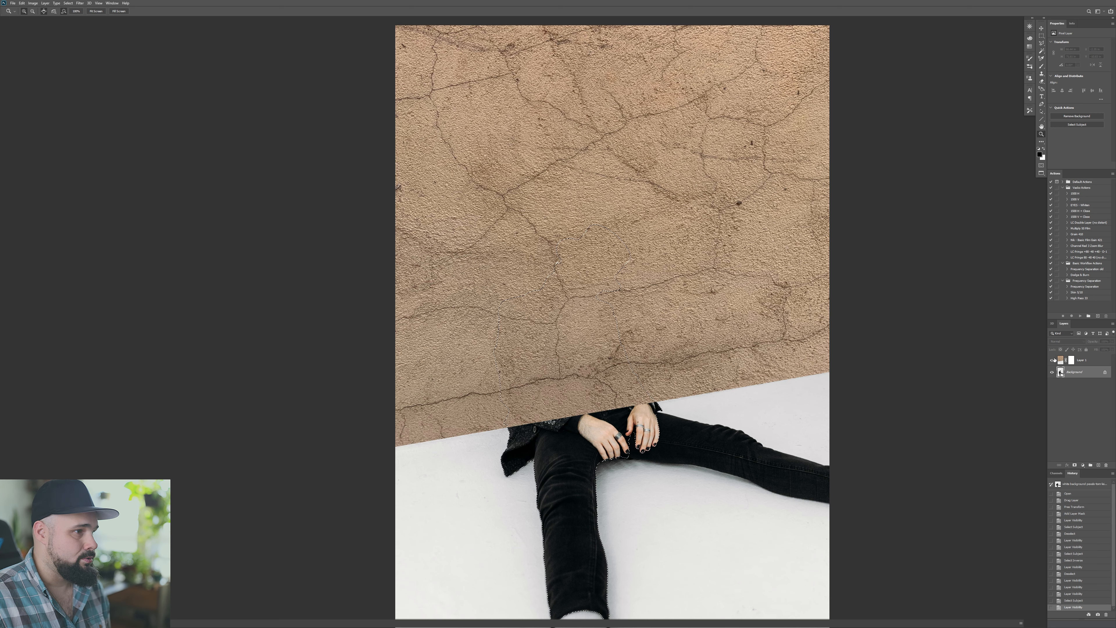
left_click(1072, 360)
key("g")
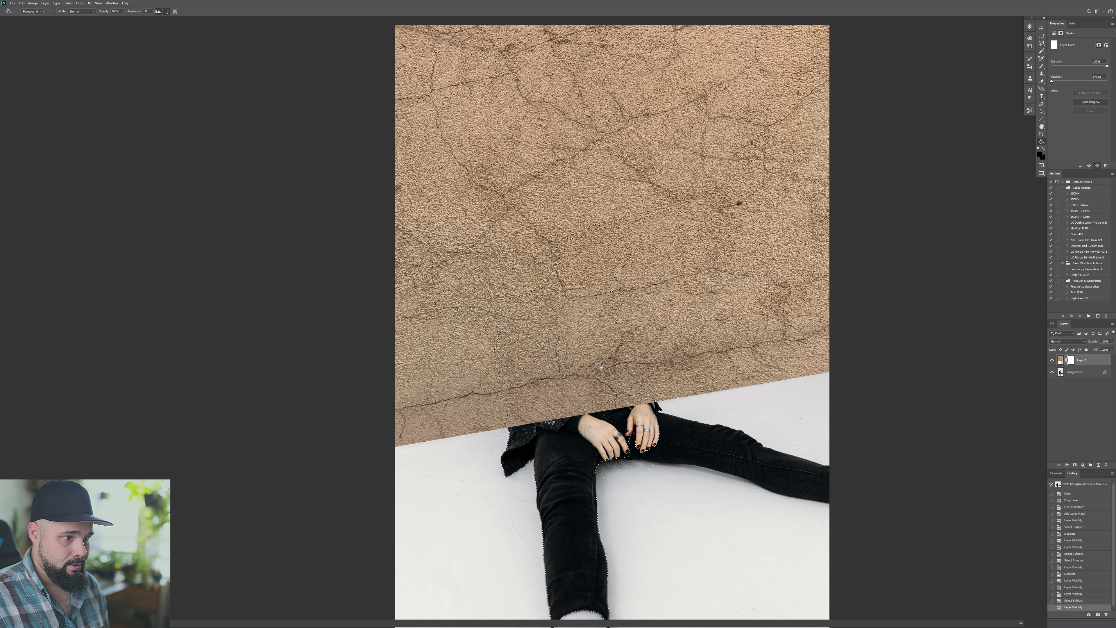
left_click(581, 342)
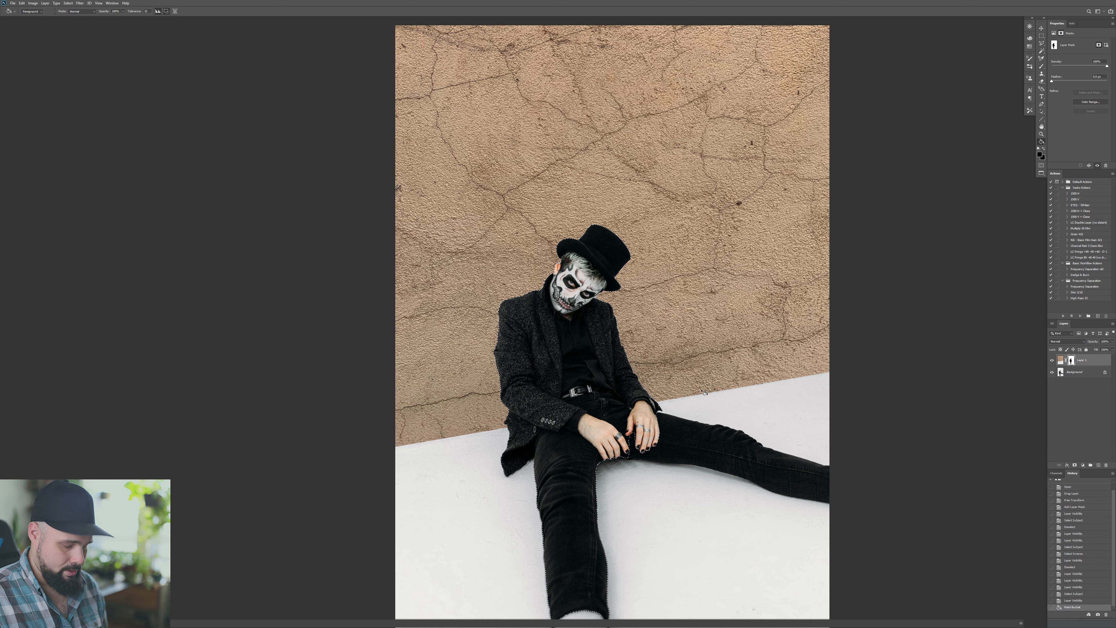
key("m")
key("ctrl+d")
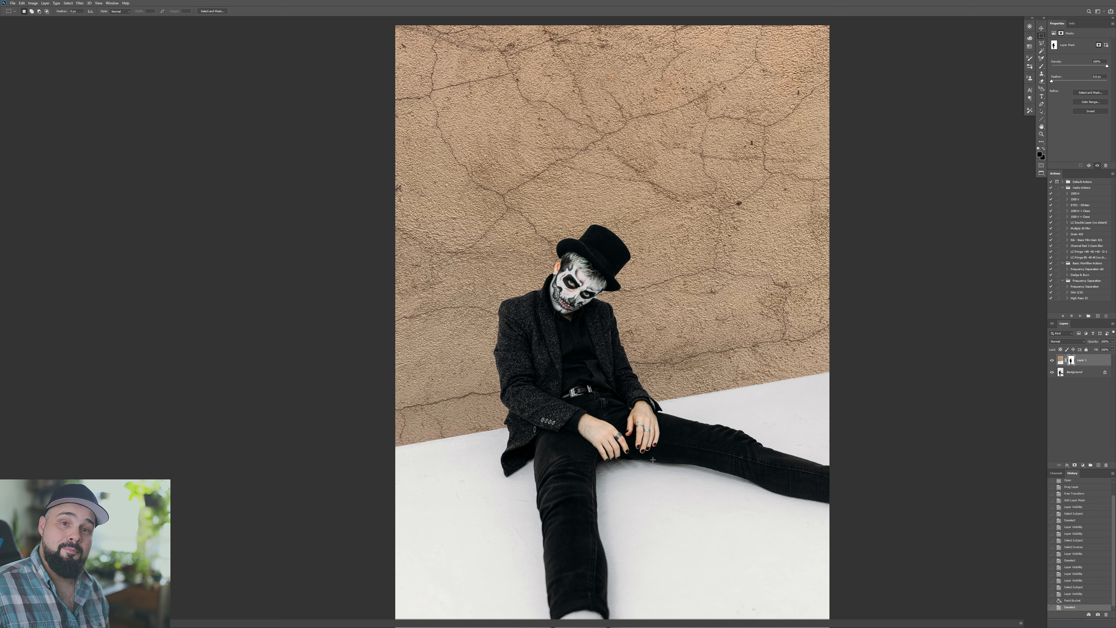
- Activate the wall texture layer's image instead of its mask and set up a much smaller brush for the man's ear
key("z")
left_click_drag(557, 273, 589, 289)
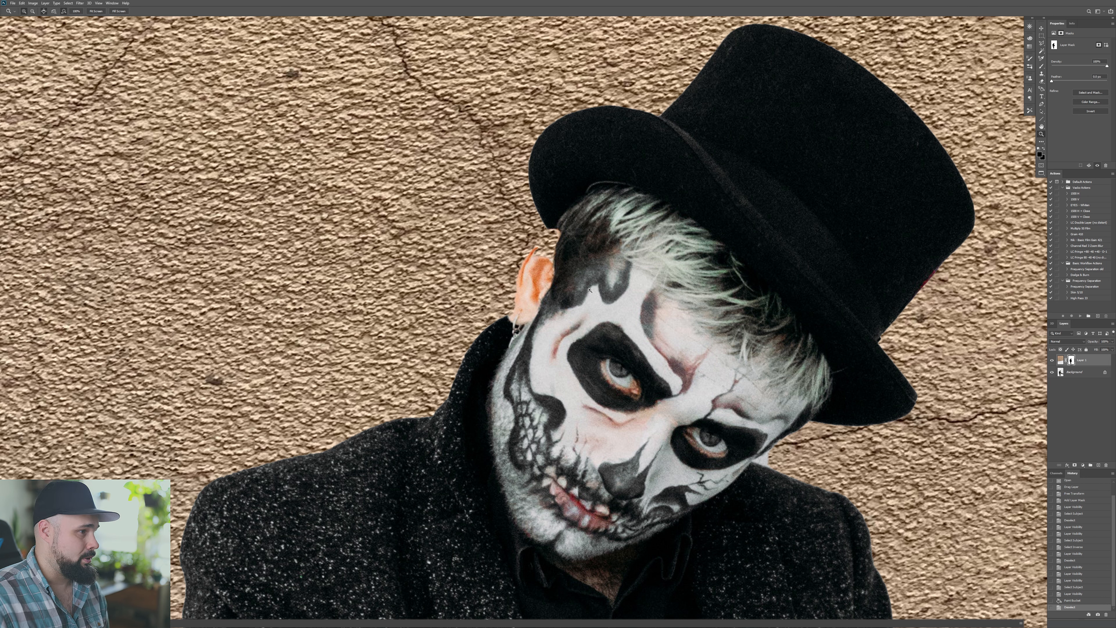
left_click(1060, 360)
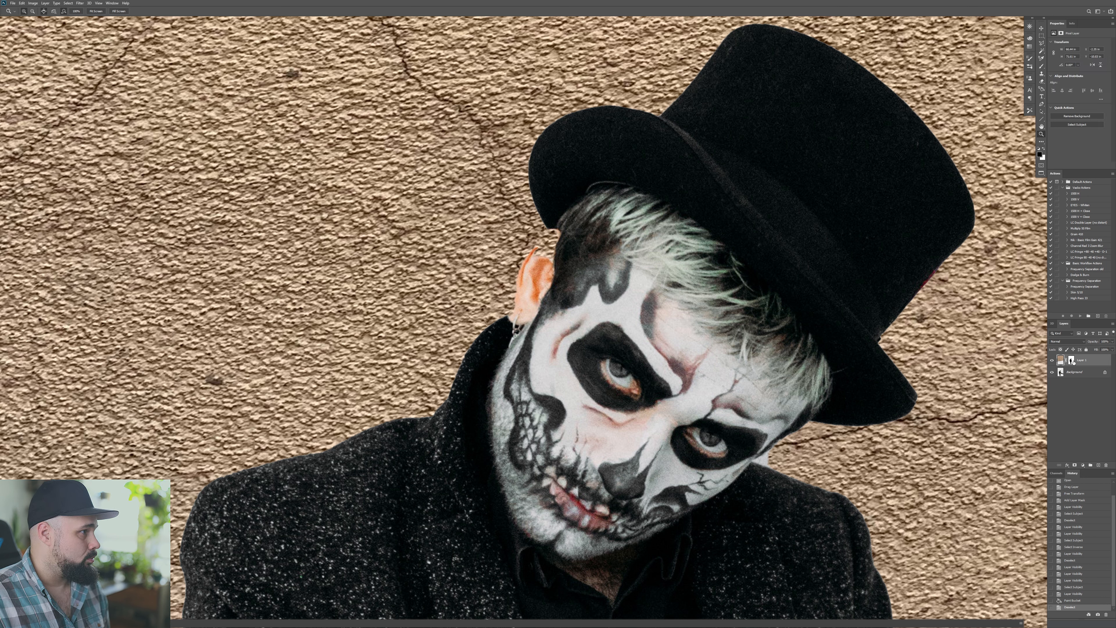
key("b")
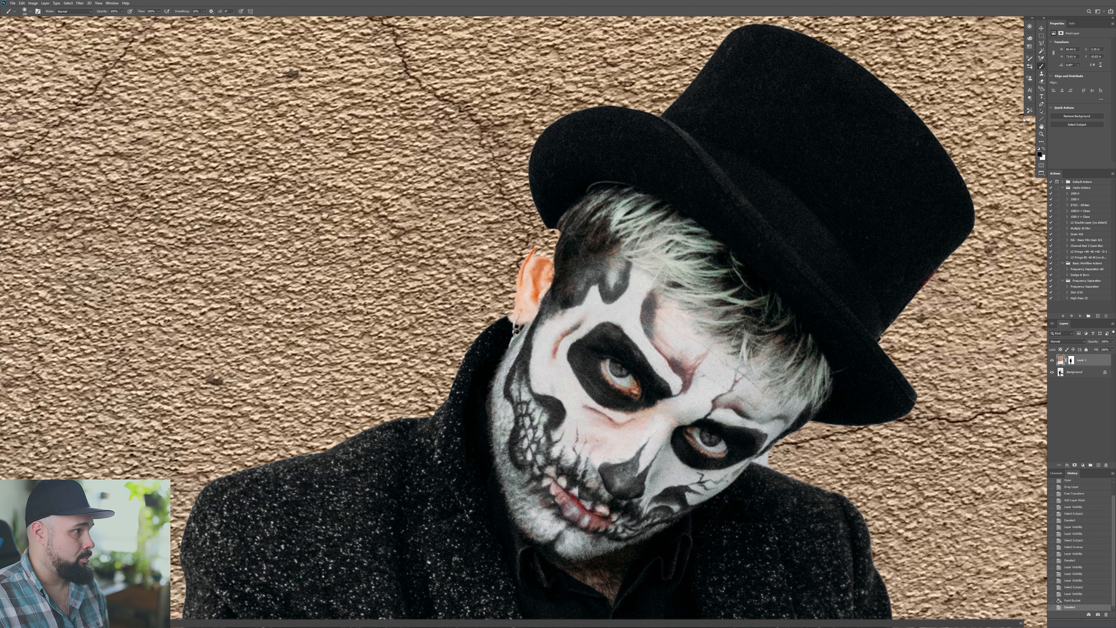
key("[")
key("[")
key("[")
key("[")
key("[")
key("[")
key("[")
key("[")
key("[")
key("[")
key("[")
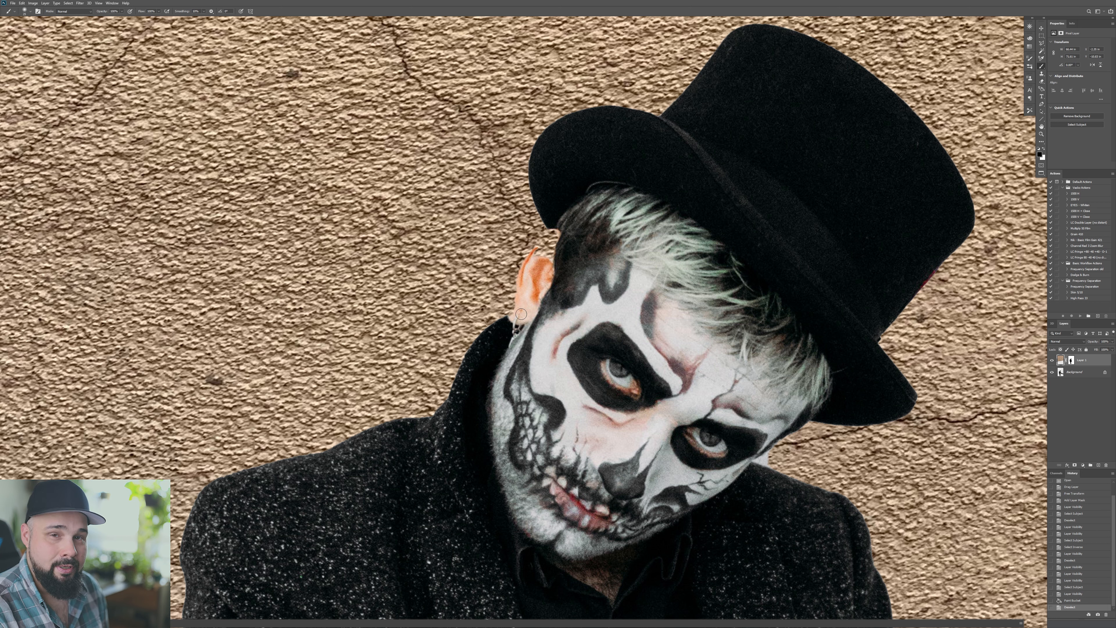
- Try a black stroke beside the ear on the layer's image, undo it, and paint black around the ear on the layer mask instead
left_click_drag(513, 312, 509, 280)
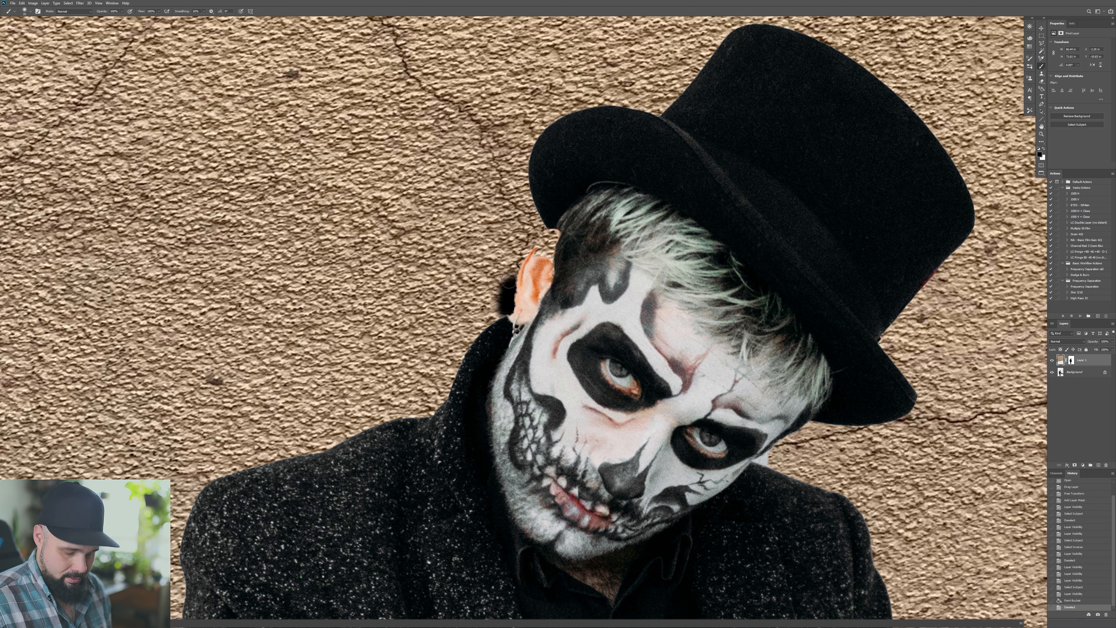
key("ctrl+z")
left_click(1071, 361)
mouse_move(510, 312)
left_mouse_down()
mouse_move(522, 245)
mouse_move(531, 237)
mouse_move(530, 253)
mouse_move(556, 234)
mouse_move(537, 311)
left_mouse_up()
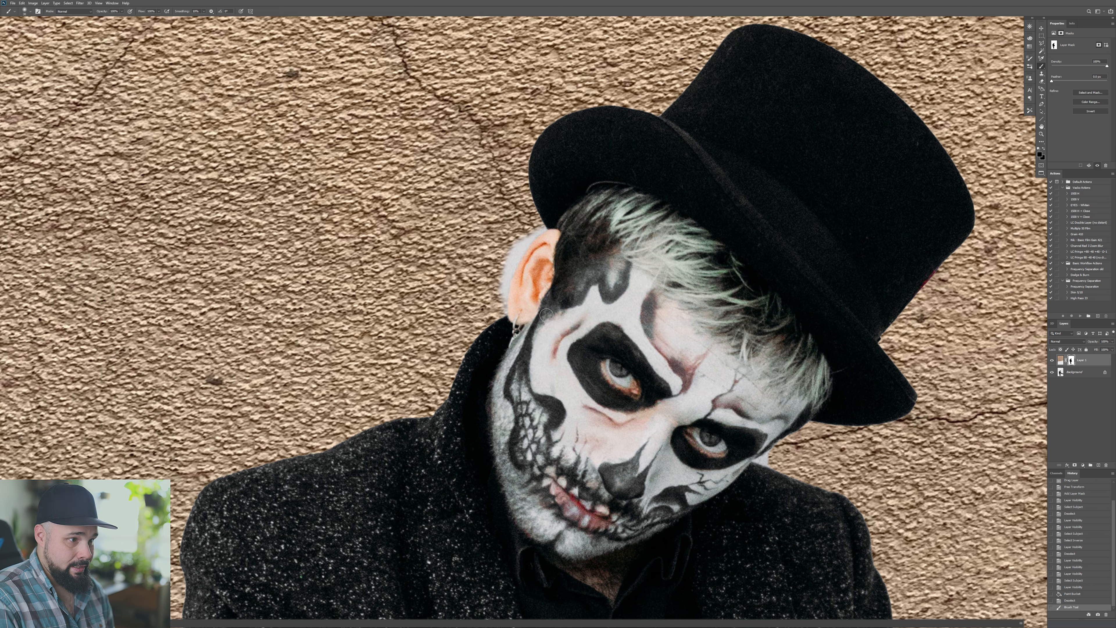
- Set the foreground colour to white and paint on the mask along the ear's outer edge to restore the wall texture
scroll(546, 315, "up", 2)
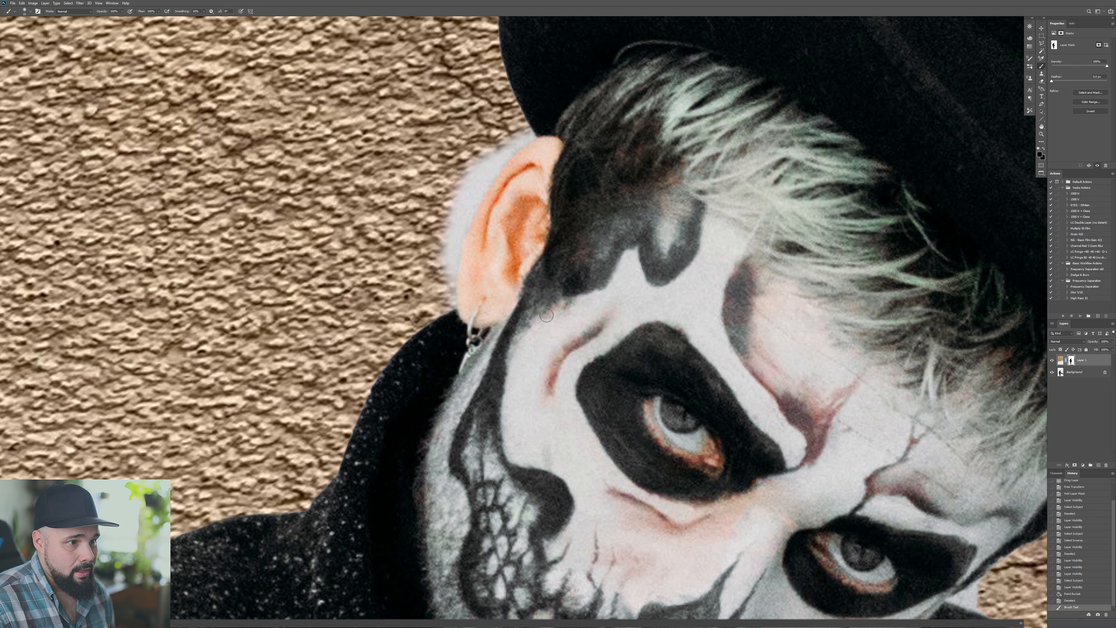
left_click_drag(540, 311, 600, 344)
mouse_move(507, 324)
left_mouse_down()
mouse_move(504, 335)
mouse_move(509, 326)
left_mouse_up()
key("ctrl+z")
key("ctrl+z")
key("ctrl+z")
left_click(1041, 153)
type("ffffff")
left_click(1019, 252)
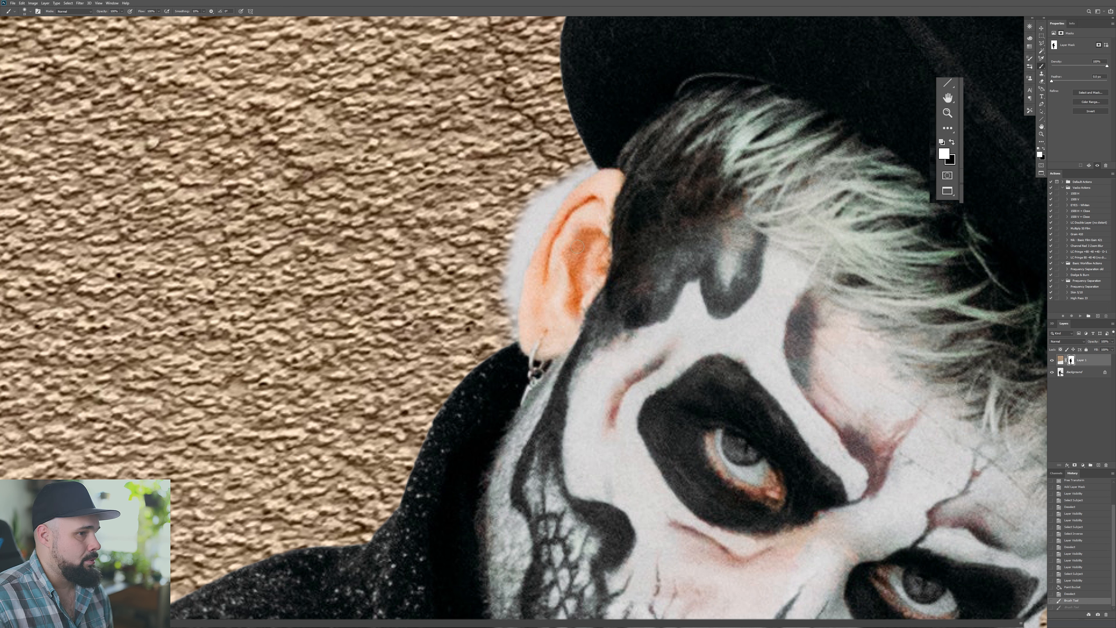
mouse_move(507, 324)
left_mouse_down()
mouse_move(506, 334)
mouse_move(523, 260)
left_mouse_up()
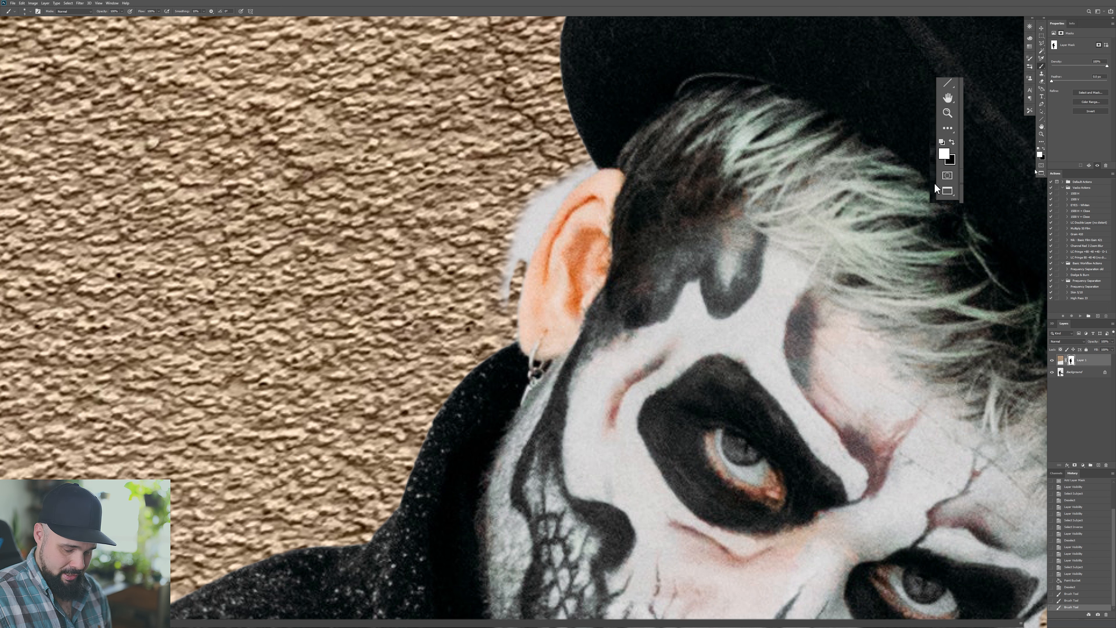
- Swap the foreground and background colours back and forth between black and white
key("x")
key("x")
key("x")
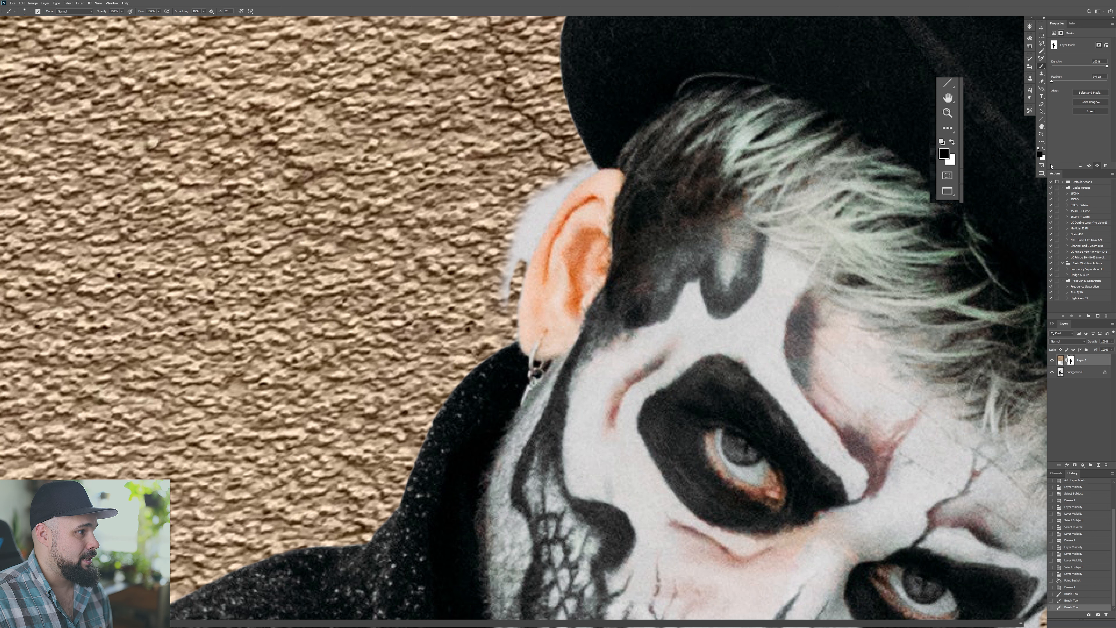
key("x")
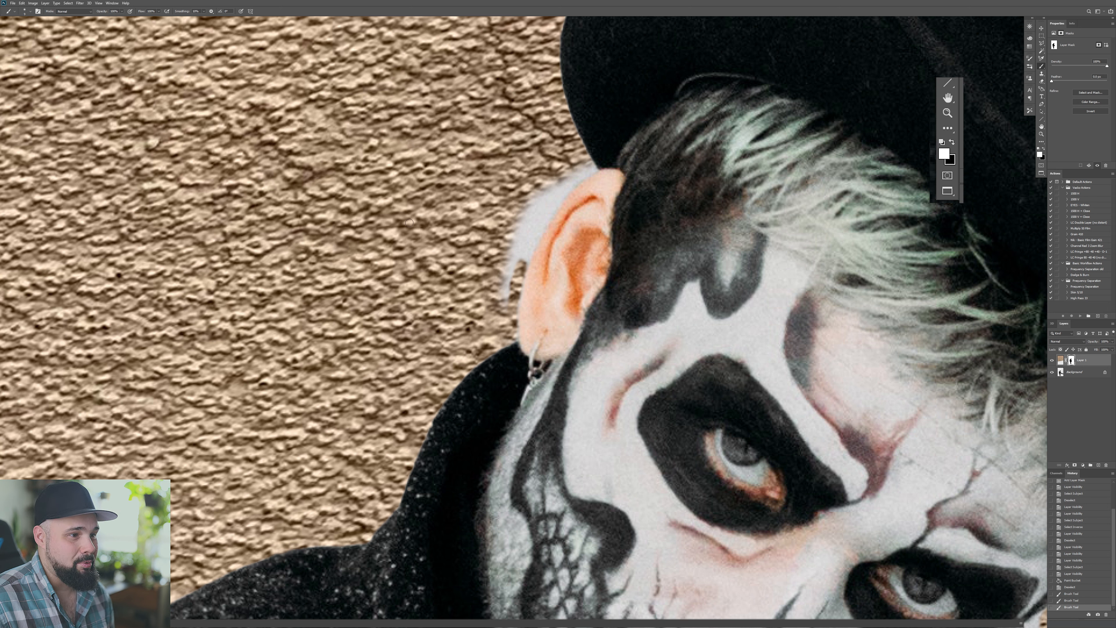
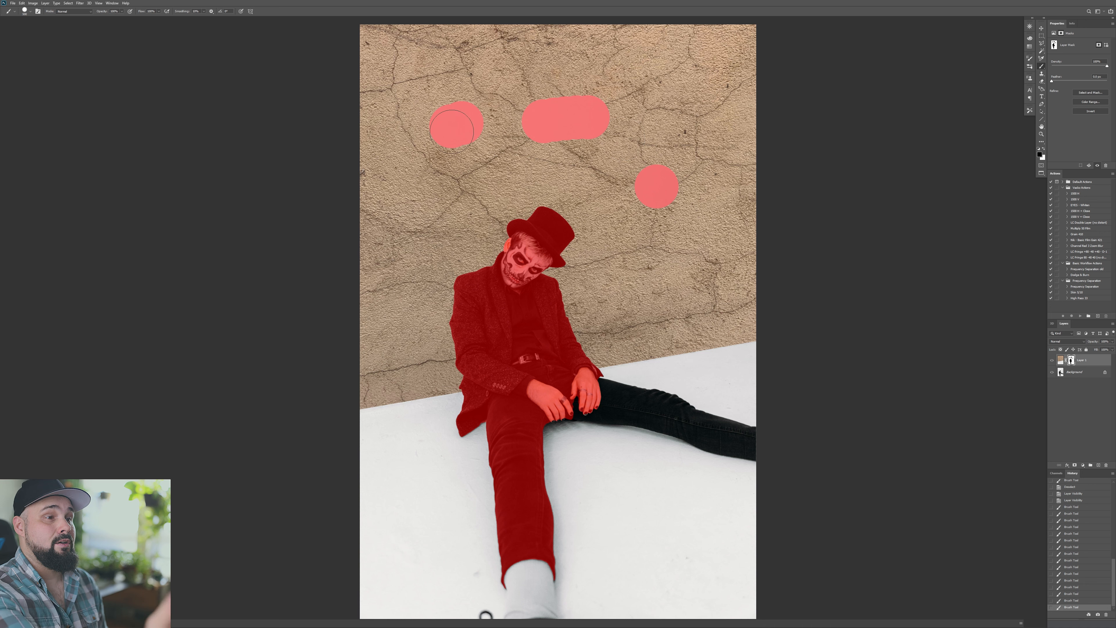
- Paint white on the mask over the stray red overlay patches on the upper wall
key("x")
left_click_drag(642, 183, 681, 198)
mouse_move(600, 121)
left_mouse_down()
mouse_move(554, 129)
mouse_move(688, 87)
mouse_move(428, 142)
left_mouse_up()
- Examine the mask edges around the man's head without the red overlay, and toggle the wall texture layer's visibility over the whole image
key("z")
left_click_drag(479, 268, 570, 192)
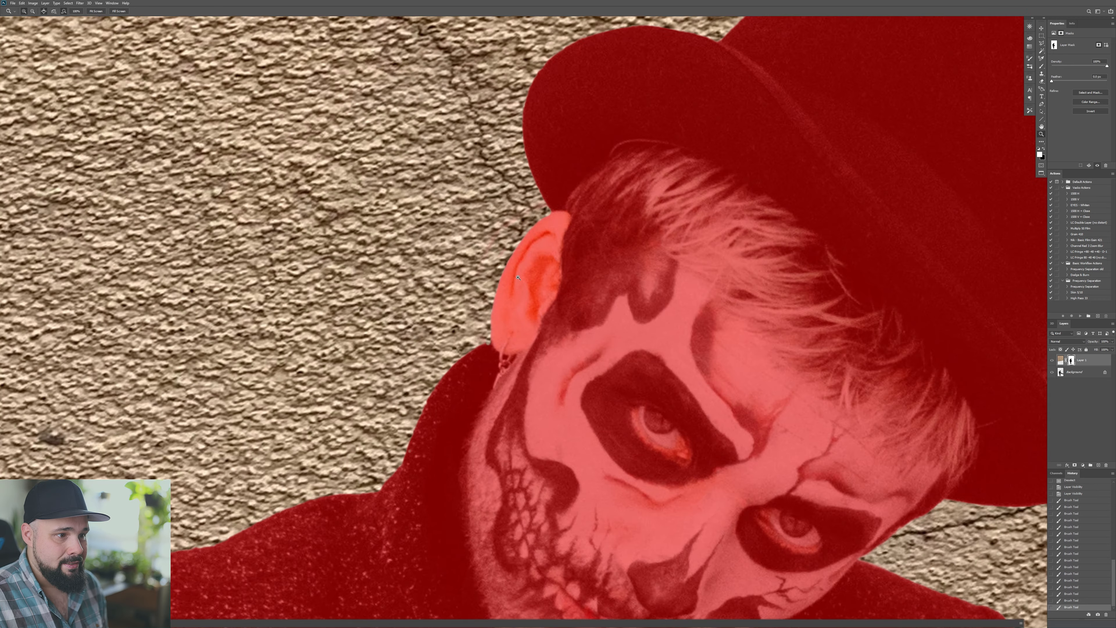
left_click_drag(552, 393, 448, 249)
key("backslash")
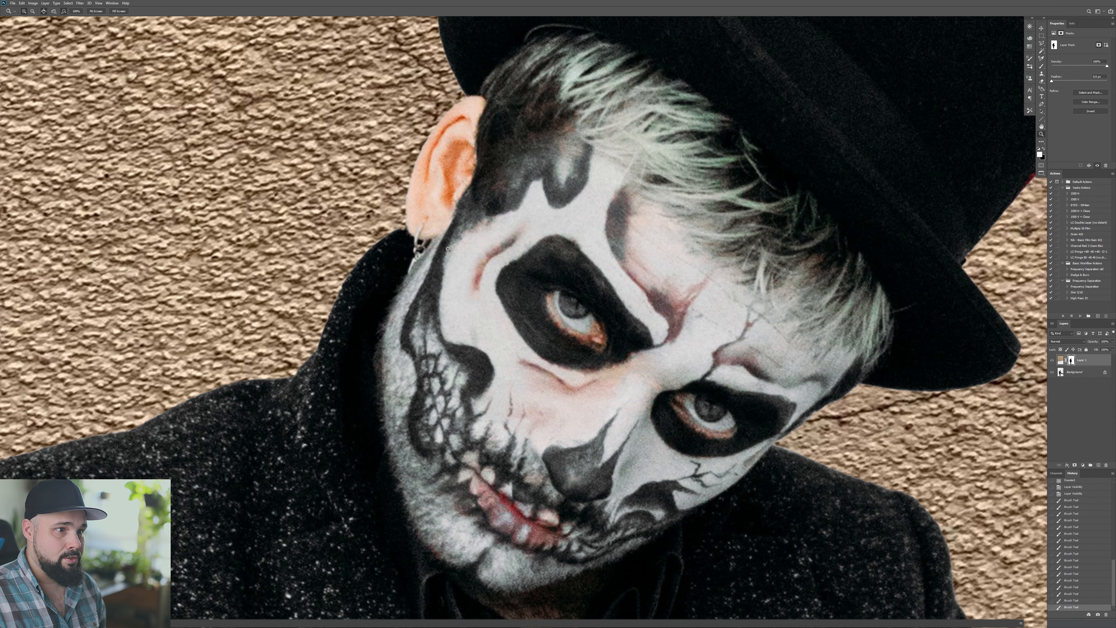
key("backslash")
key("ctrl+0")
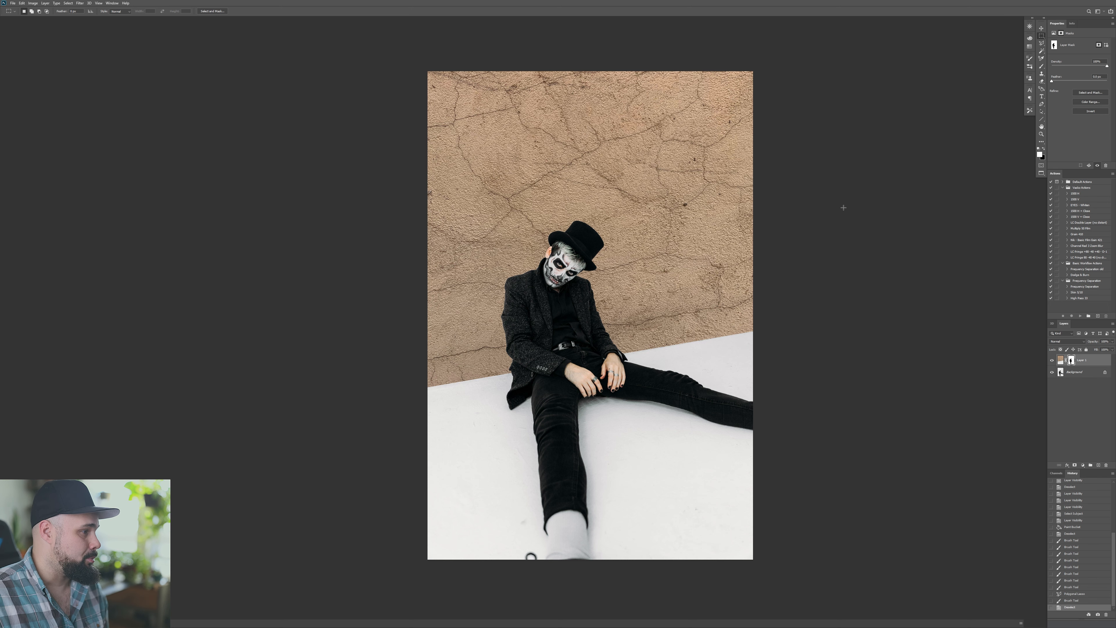
left_click(1053, 360)
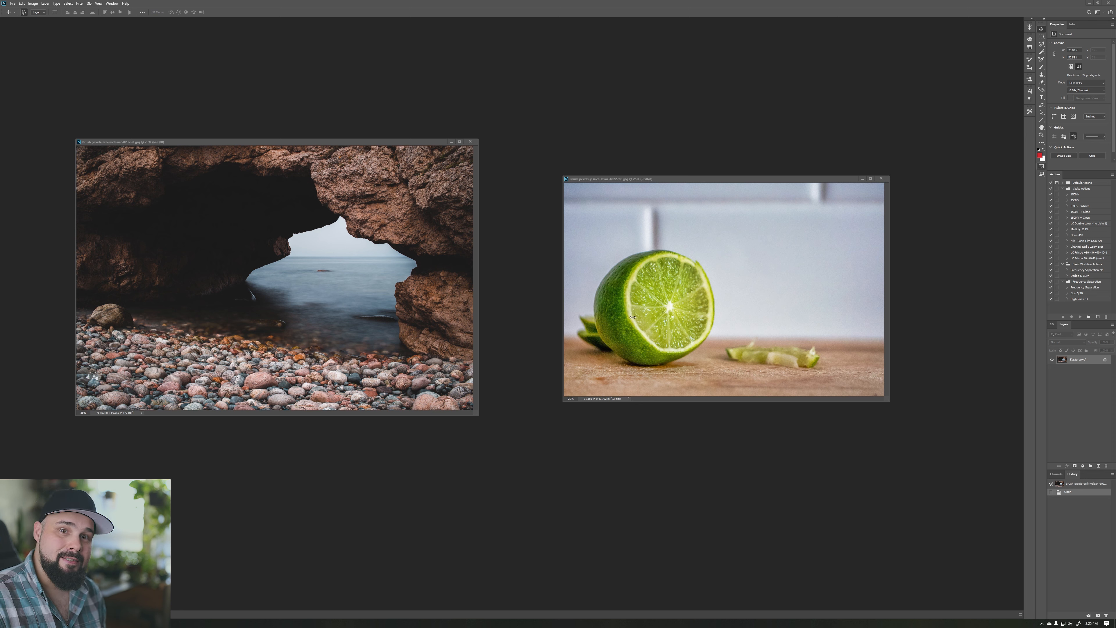
- Copy the rocky cave photo into the lime document as a new layer and close the original cave document
left_click(319, 260)
left_click_drag(404, 272, 697, 315)
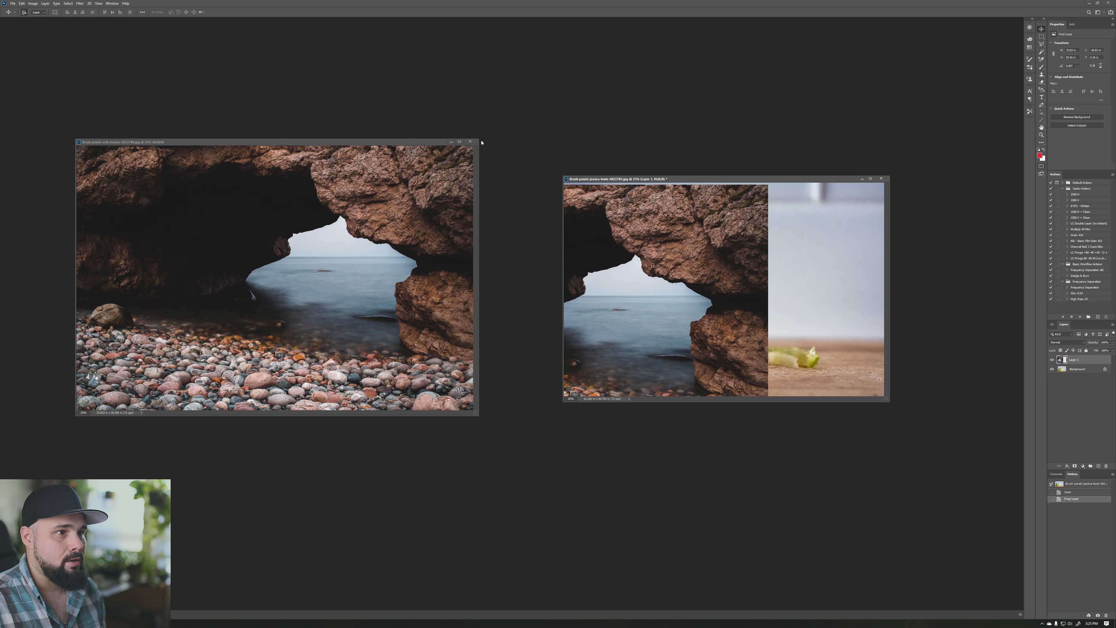
left_click(471, 141)
key("f")
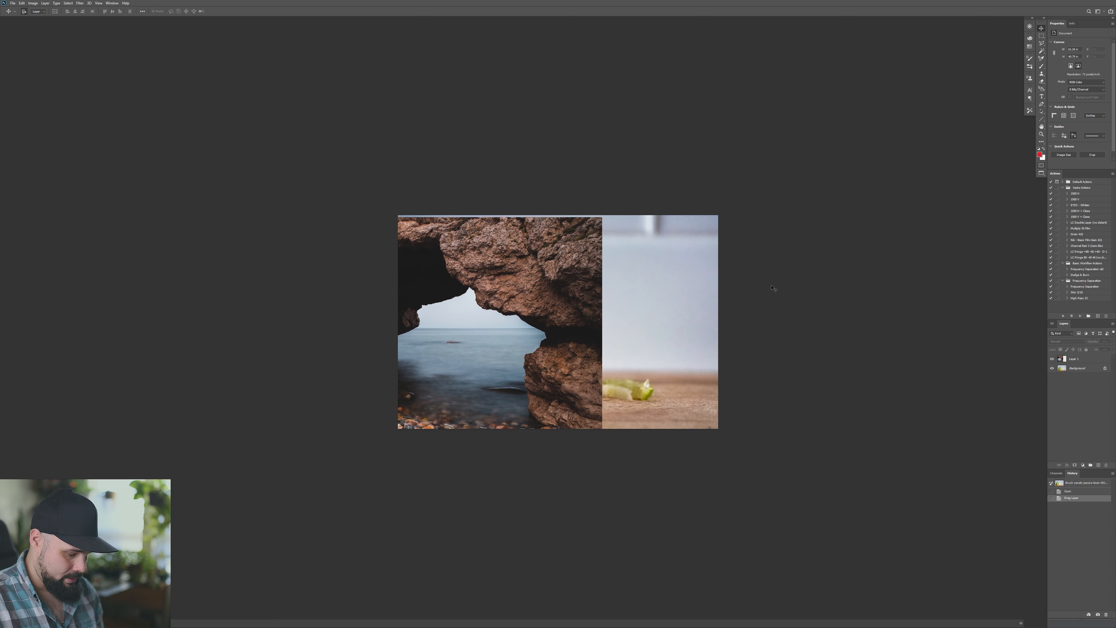
- Move the cave layer right across the lime photo and lower its opacity to 73%
key("ctrl+plus")
left_click_drag(565, 300, 729, 270)
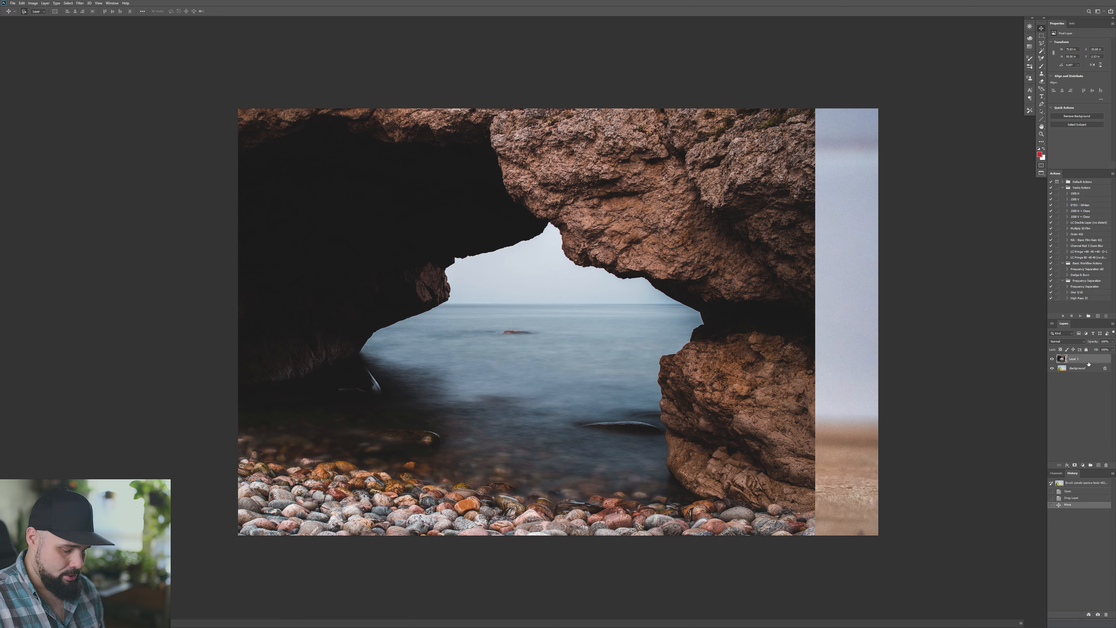
left_click(1112, 341)
left_click_drag(1095, 350, 1105, 349)
left_click(1097, 360)
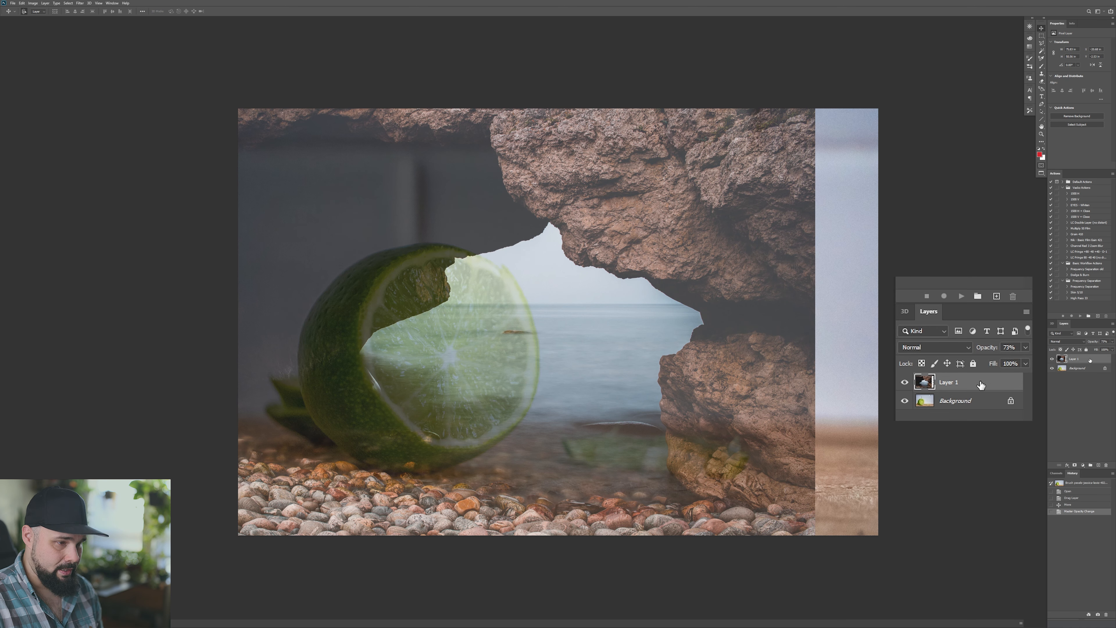
- Try the cave layer at 50%, 90% and 20% opacity, and settle on 50%
key("5")
key("9")
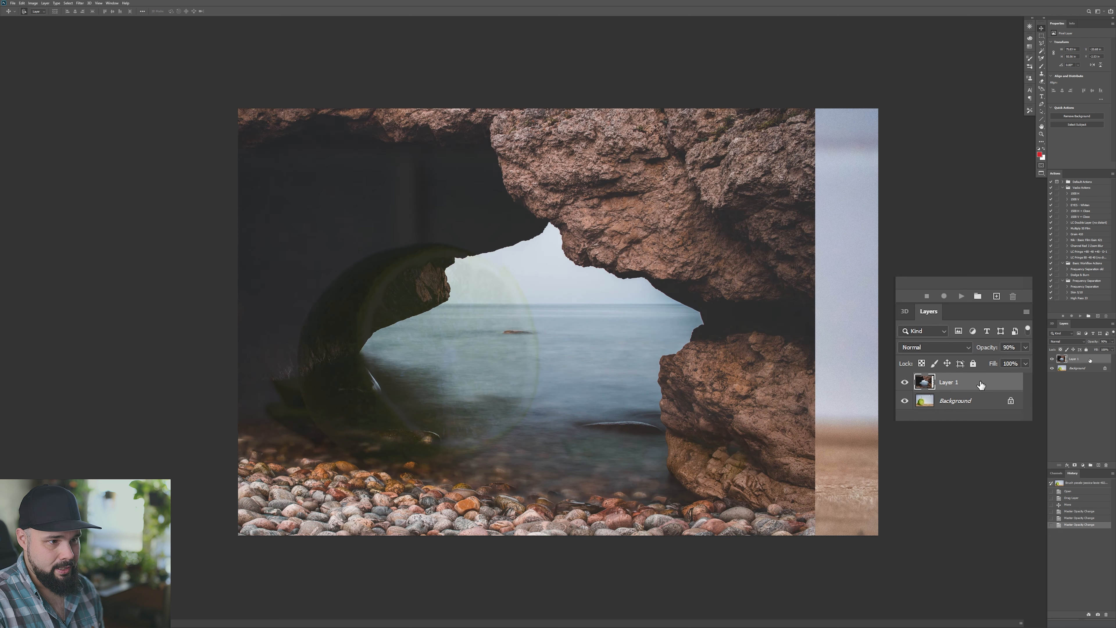
key("2")
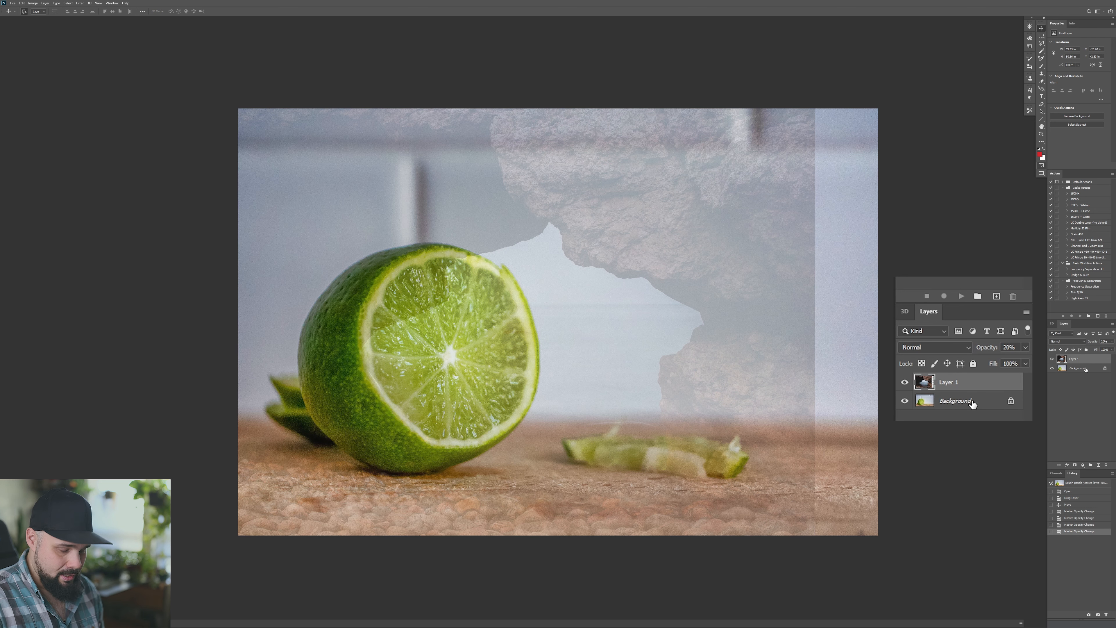
key("5")
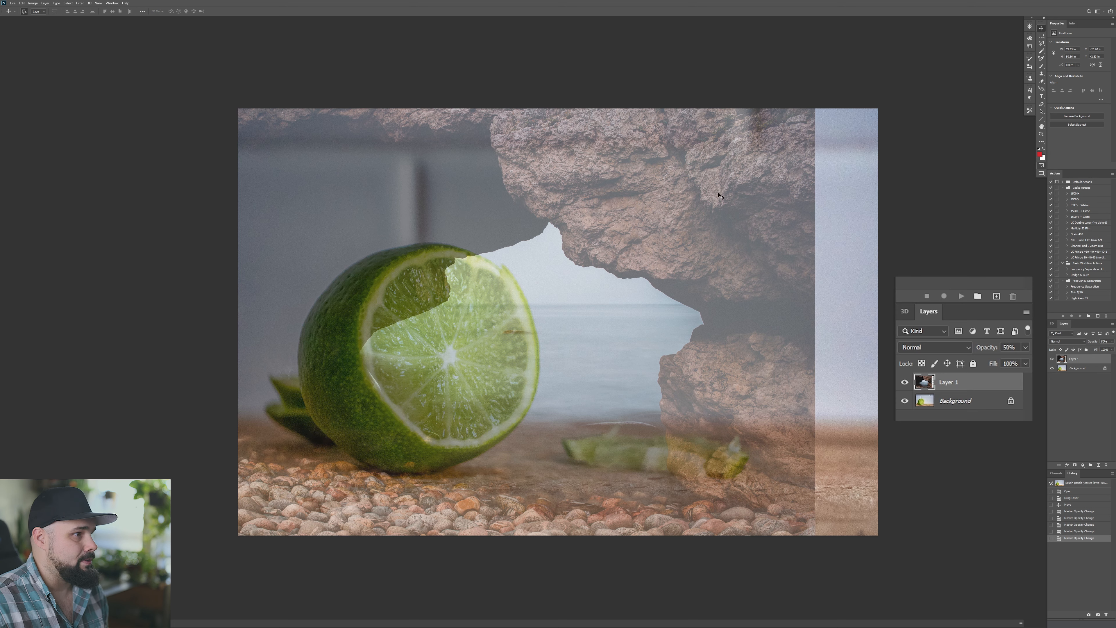
- Shift the cave layer slightly right and scale it down with free proportions towards its lower-left corner
mouse_move(719, 196)
left_mouse_down()
mouse_move(765, 167)
mouse_move(730, 181)
left_mouse_up()
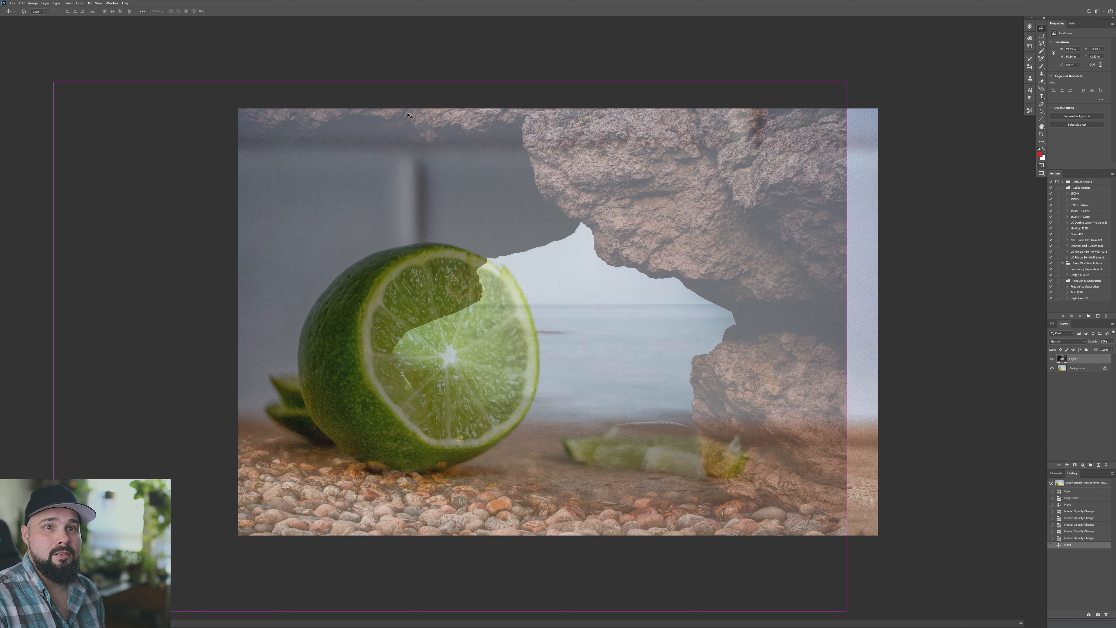
left_click(22, 4)
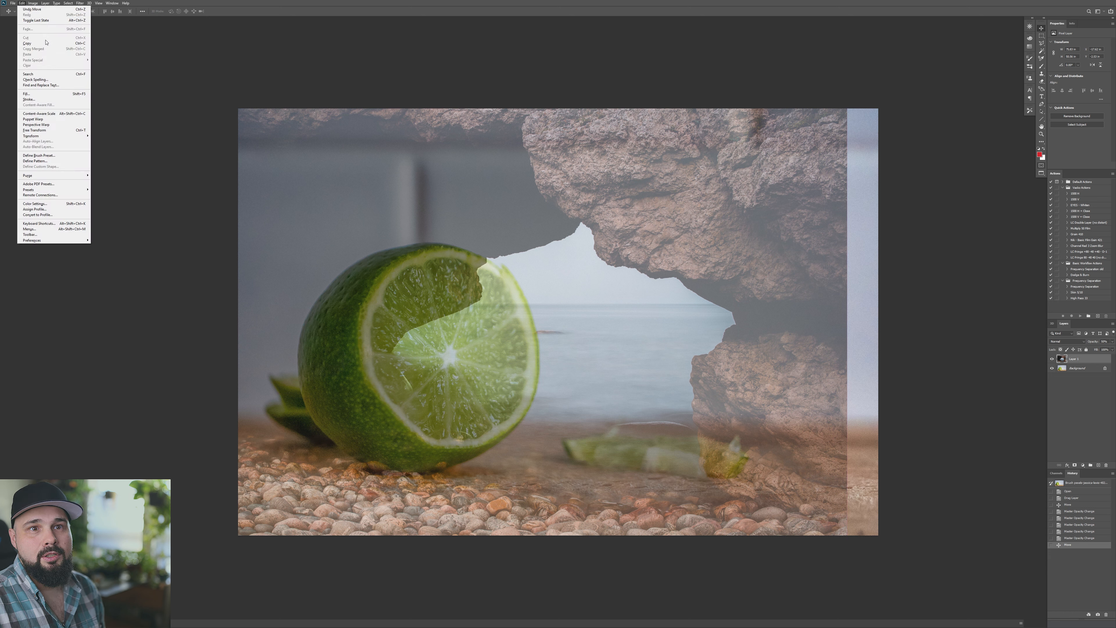
mouse_move(49, 138)
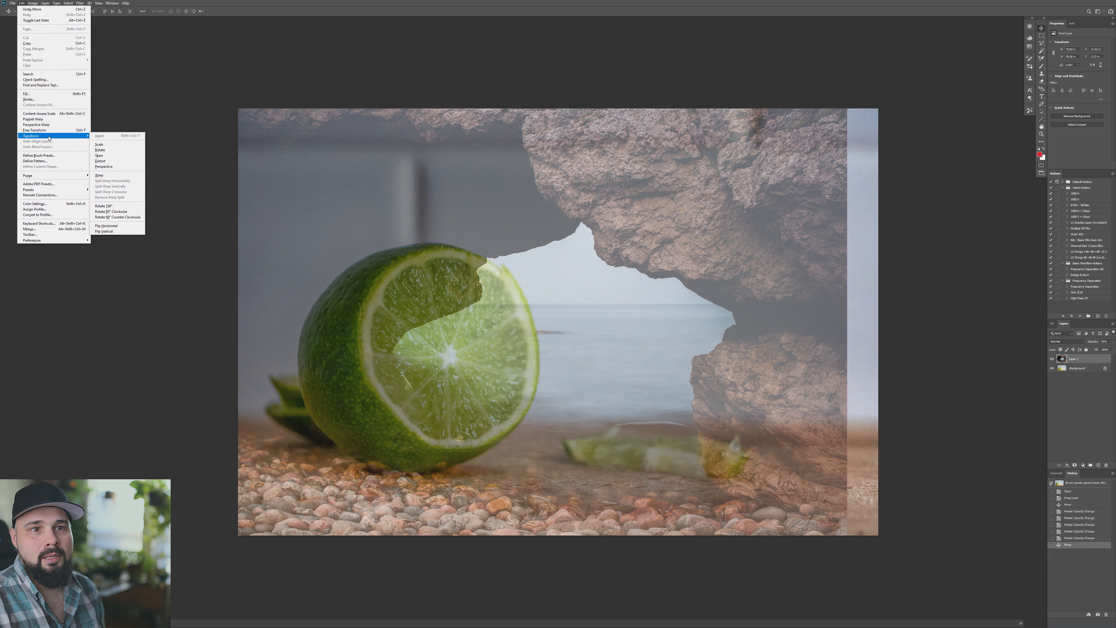
left_click(107, 144)
left_click_drag(847, 82, 428, 251)
left_click_drag(340, 332, 556, 246)
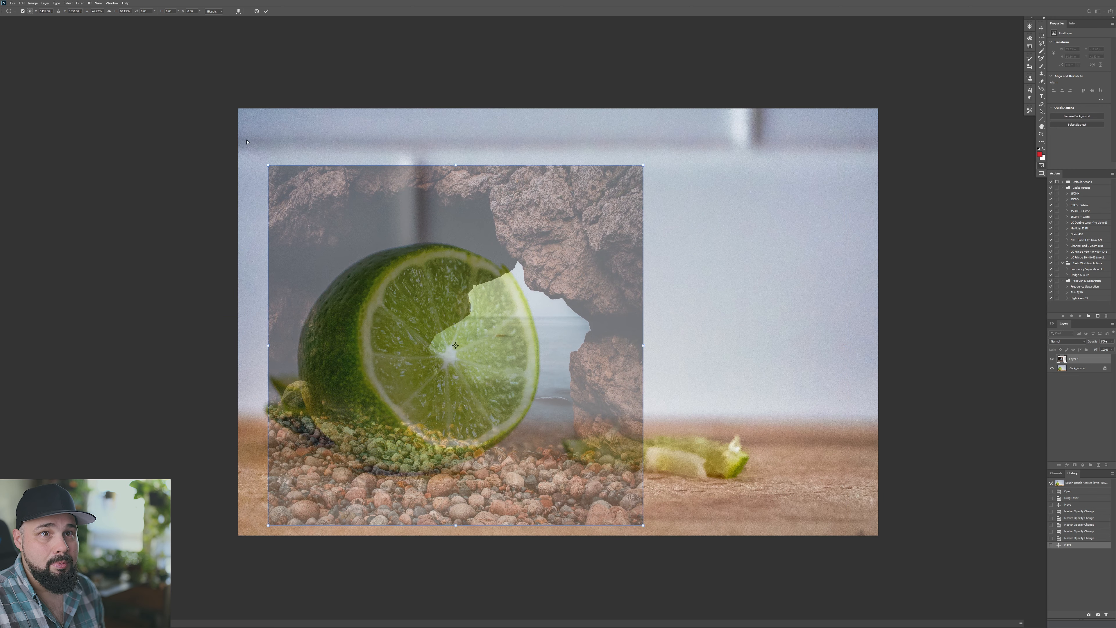
key("ctrl+z")
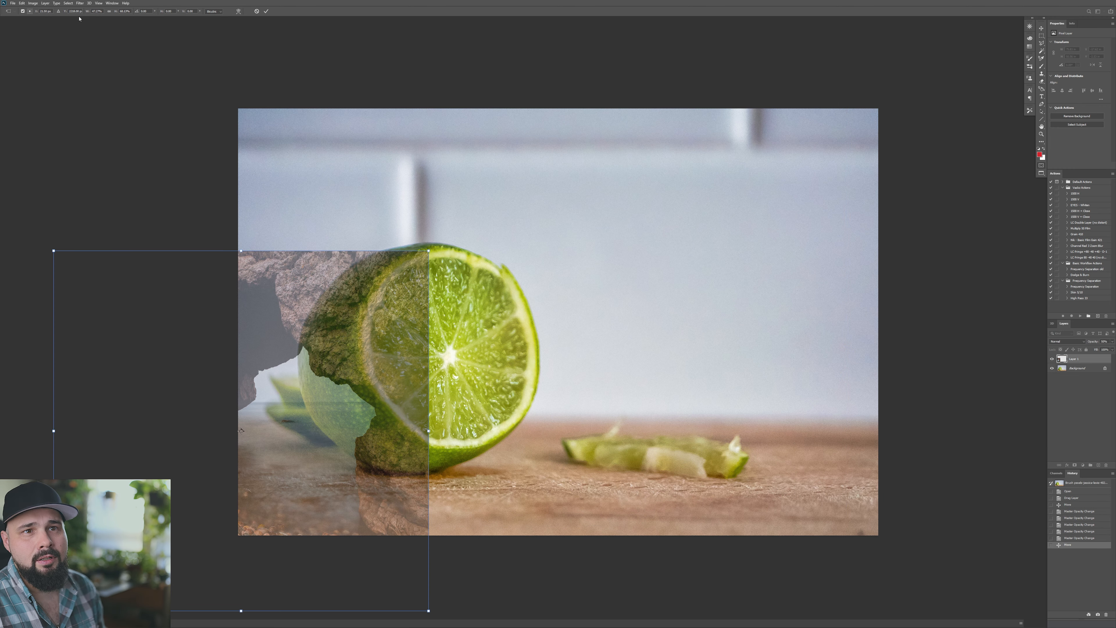
- Link the layer's width and height scaling, position the cave opening over the lime's cut face, and shrink the layer slightly
left_click(109, 12)
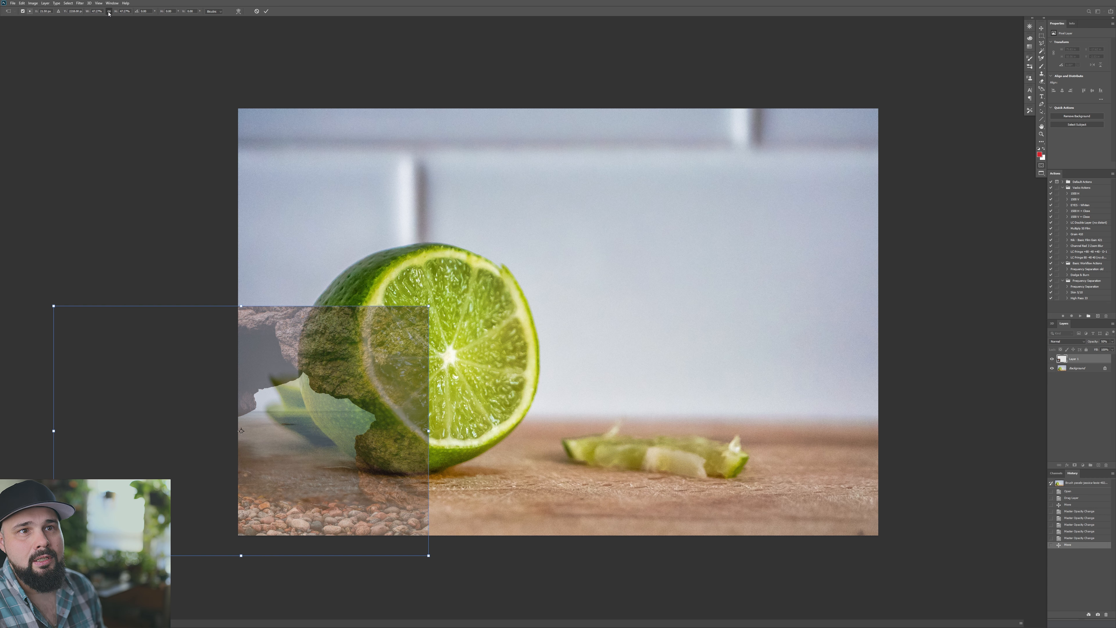
left_click_drag(294, 365, 435, 264)
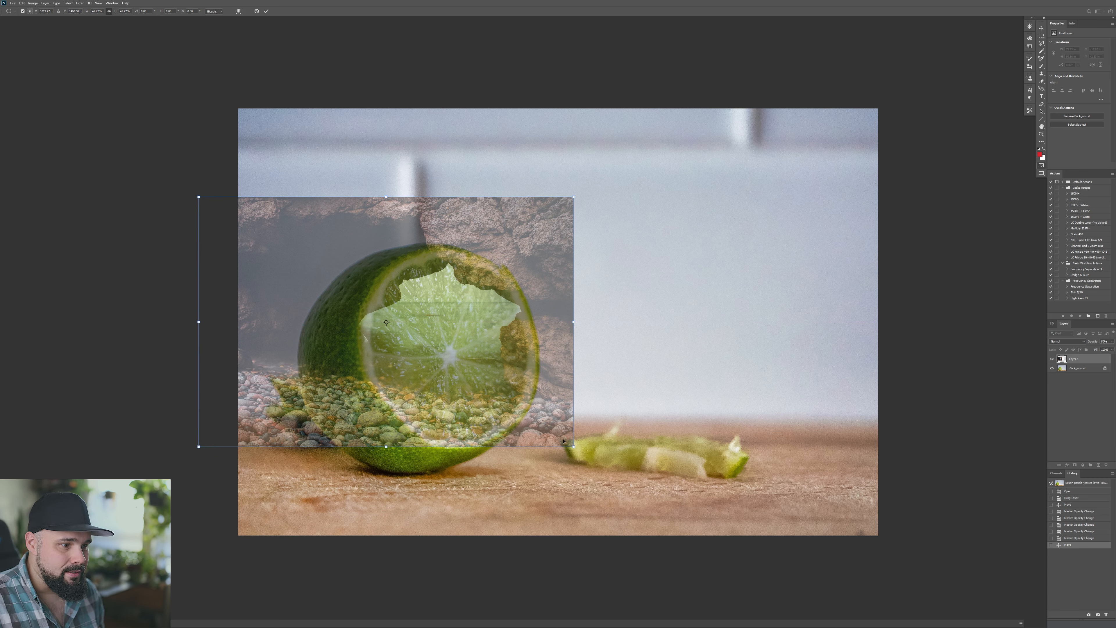
left_click_drag(574, 447, 556, 437)
left_click_drag(466, 381, 480, 389)
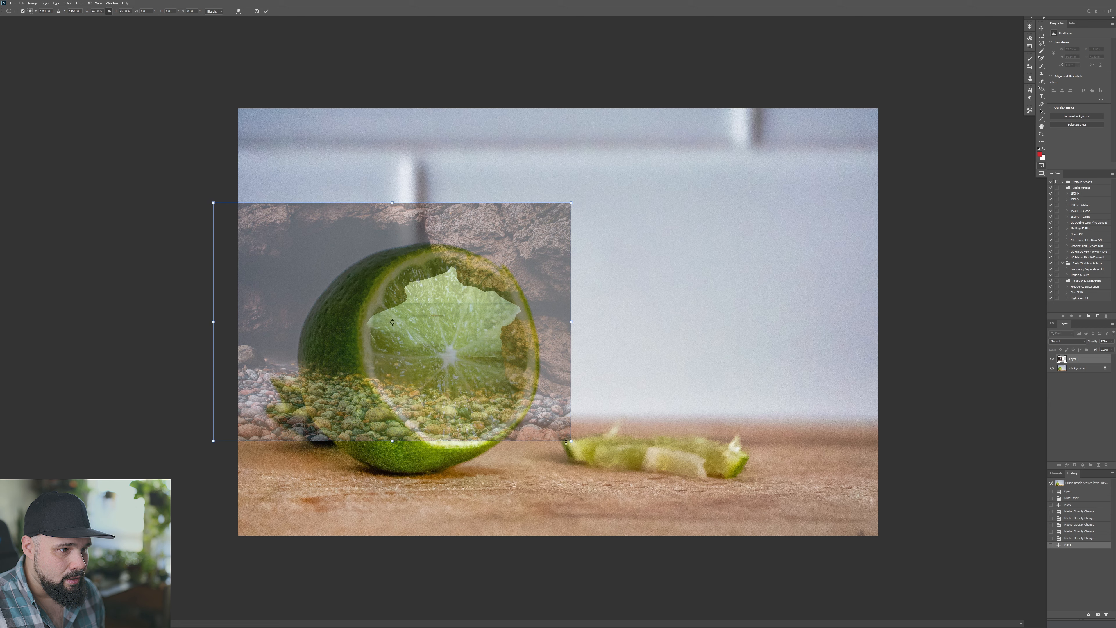
left_click_drag(571, 441, 570, 440)
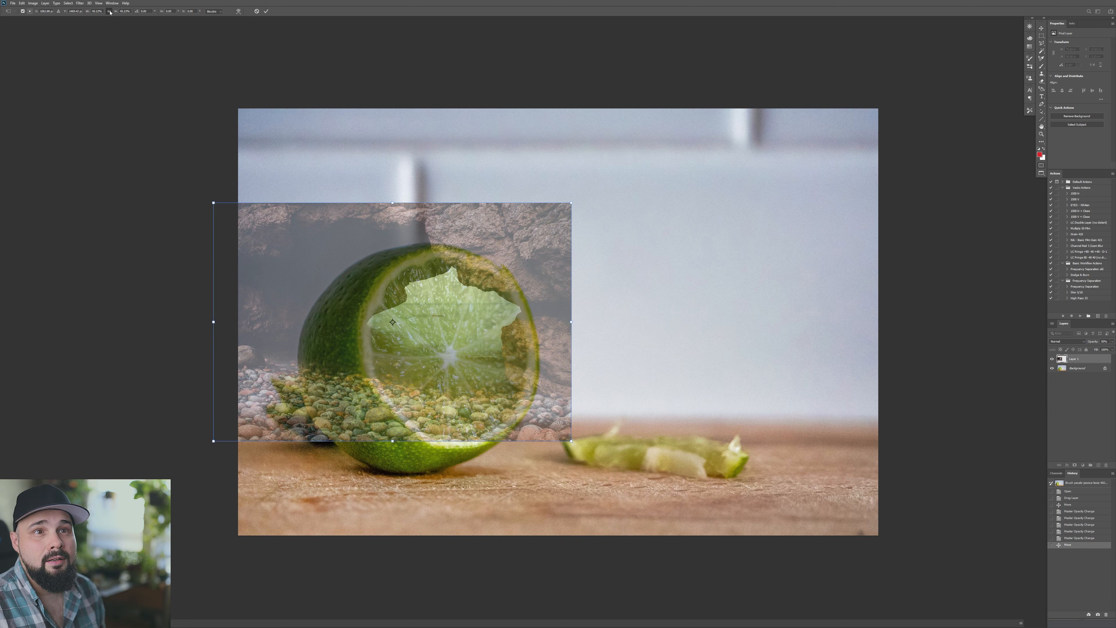
- Stretch the cave layer slightly downward, apply the transform, and restore the layer's opacity to 100%
left_click_drag(393, 441, 393, 451)
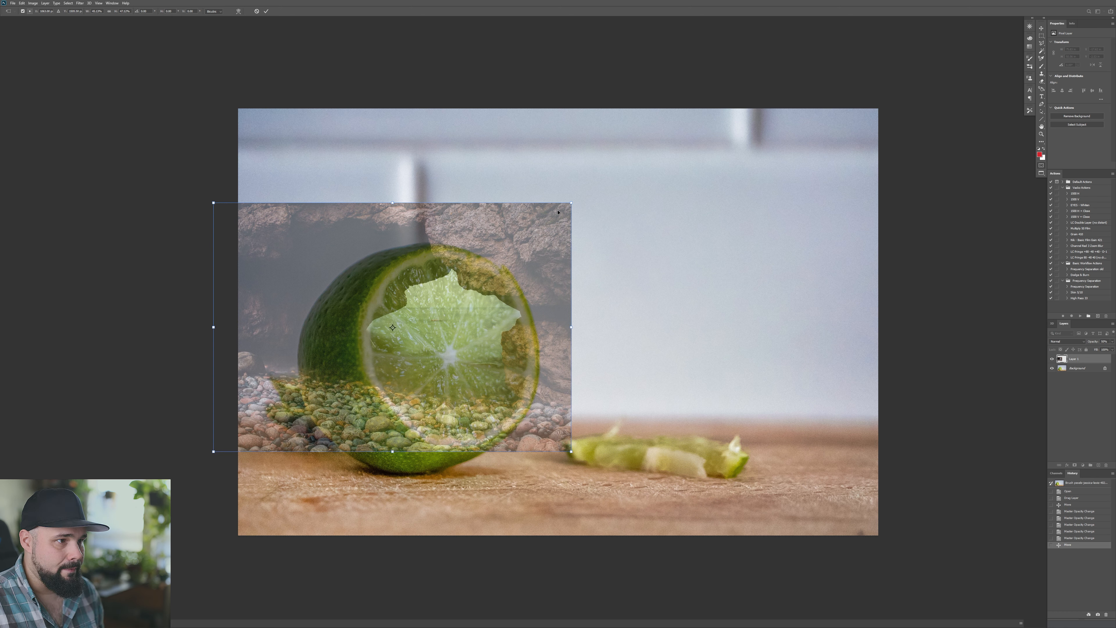
key("Return")
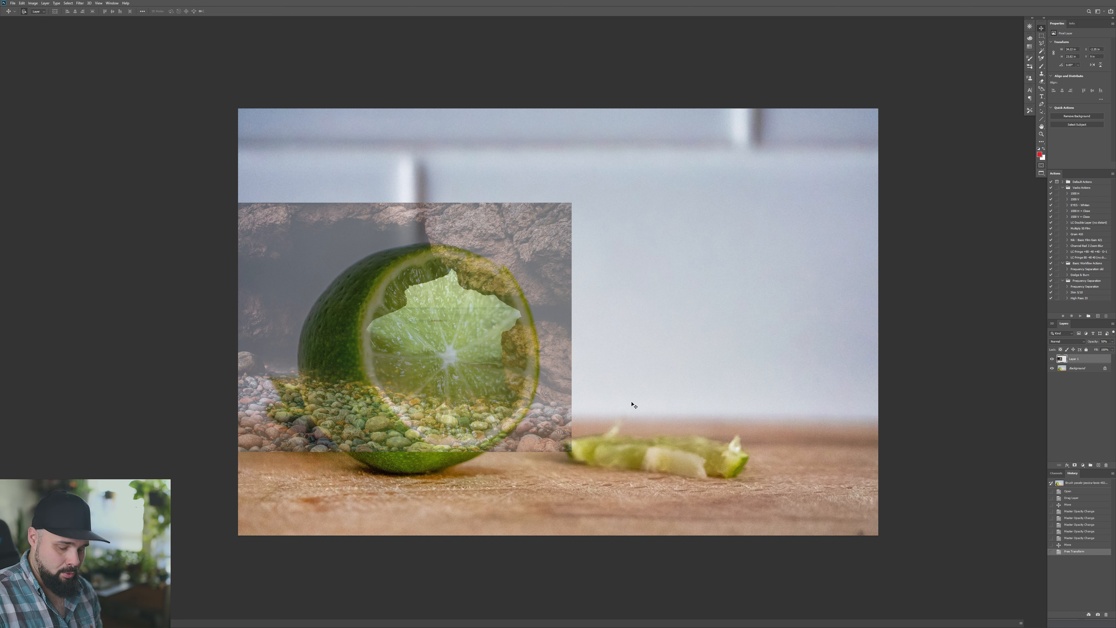
key("0")
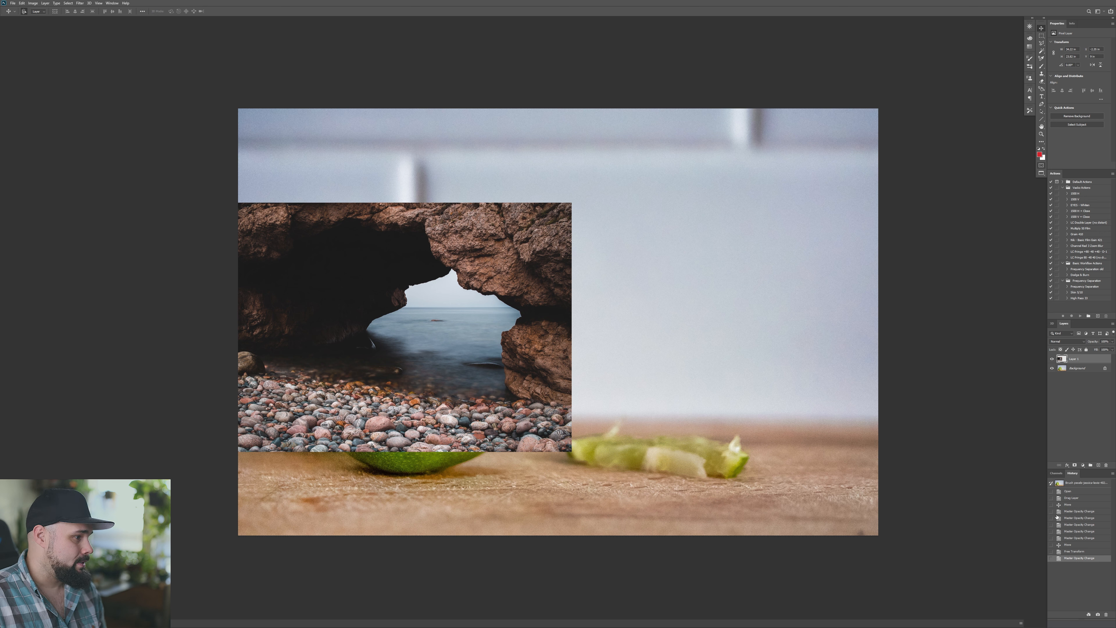
- Add a layer mask to the cave layer, trying a white one and replacing it with a black one that hides everything
left_click(1075, 465)
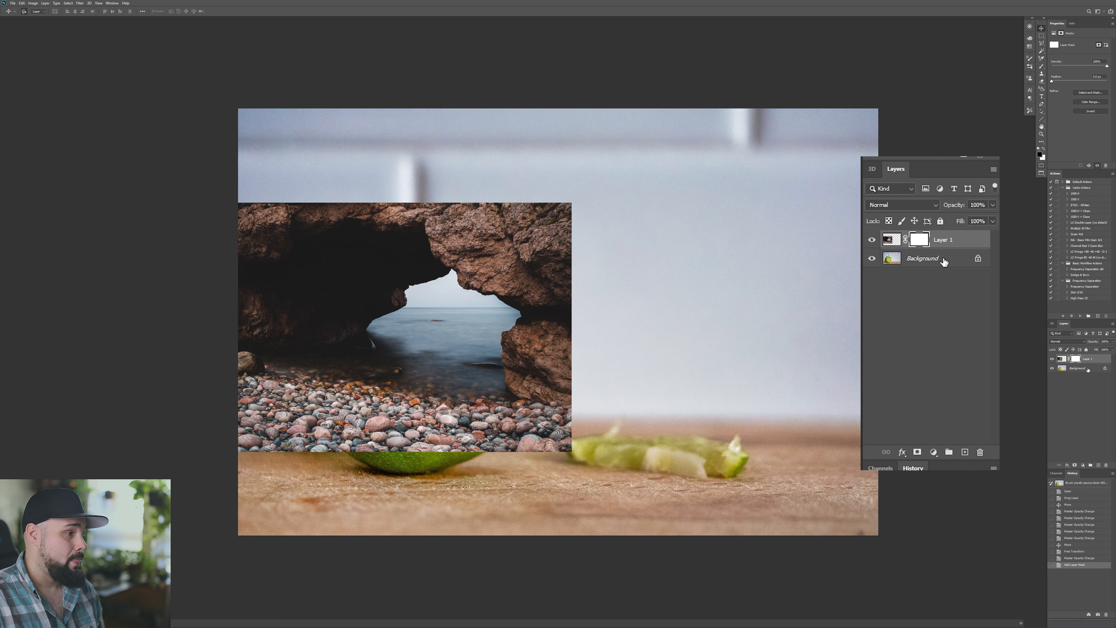
key("ctrl+z")
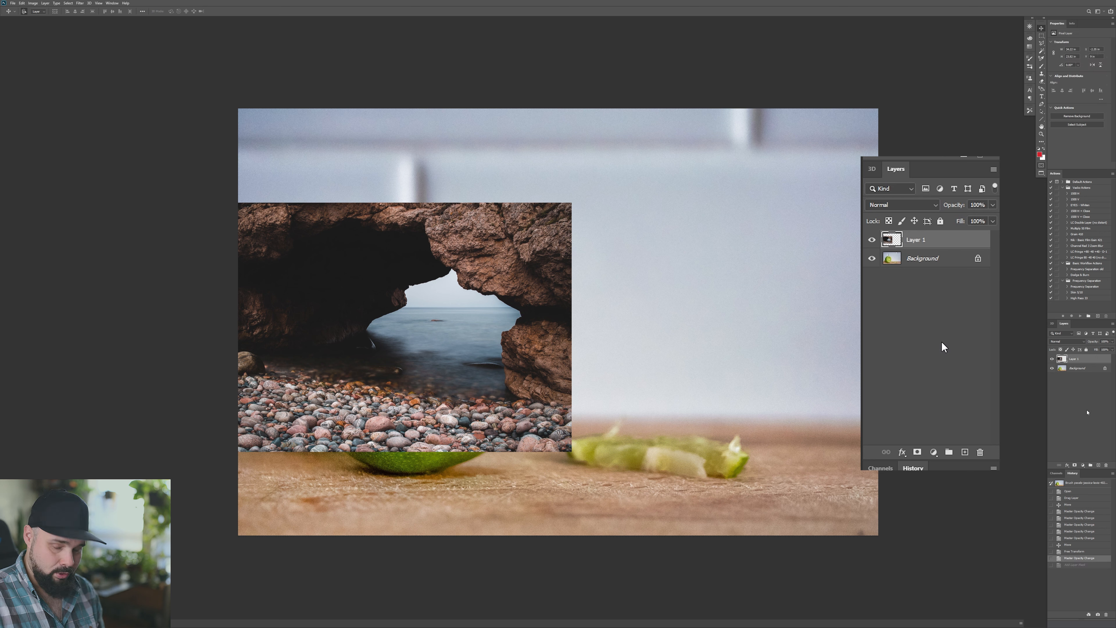
left_click(1075, 465, "alt")
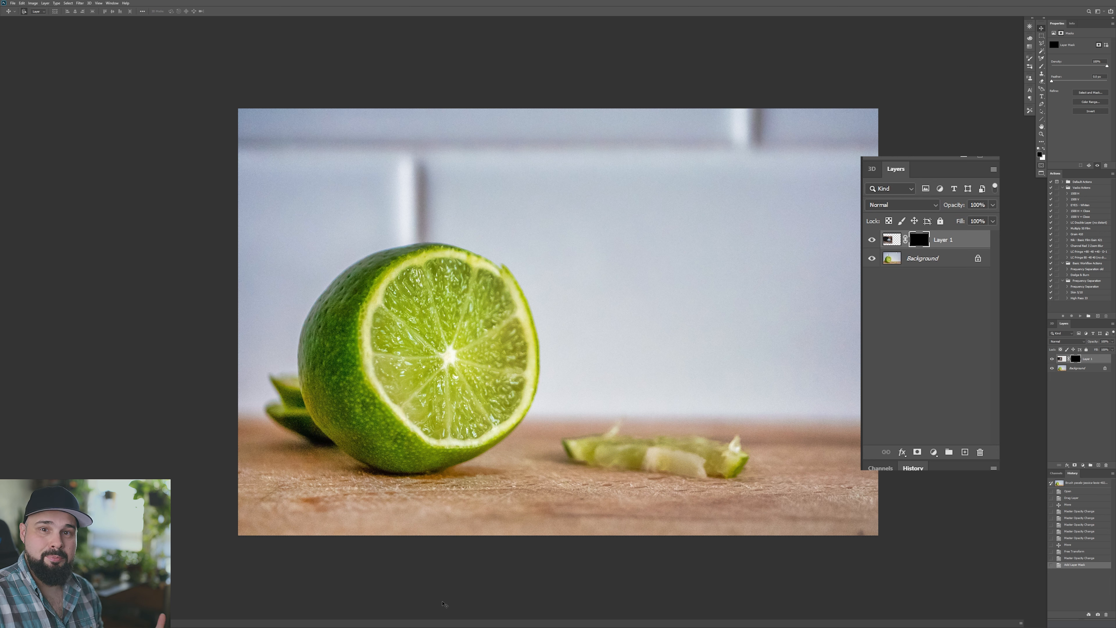
- Try revealing the cave with an enlarged white brush stroke on the mask over the lime's cut face, and undo the stroke
key("b")
key("F7")
key("bracketright")
key("bracketright")
key("x")
mouse_move(457, 310)
left_mouse_down()
mouse_move(464, 324)
mouse_move(428, 314)
mouse_move(409, 347)
mouse_move(431, 372)
mouse_move(452, 367)
mouse_move(477, 317)
mouse_move(409, 282)
mouse_move(390, 359)
mouse_move(437, 335)
mouse_move(422, 301)
mouse_move(474, 297)
mouse_move(510, 365)
mouse_move(488, 352)
mouse_move(474, 387)
left_mouse_up()
key("ctrl+z")
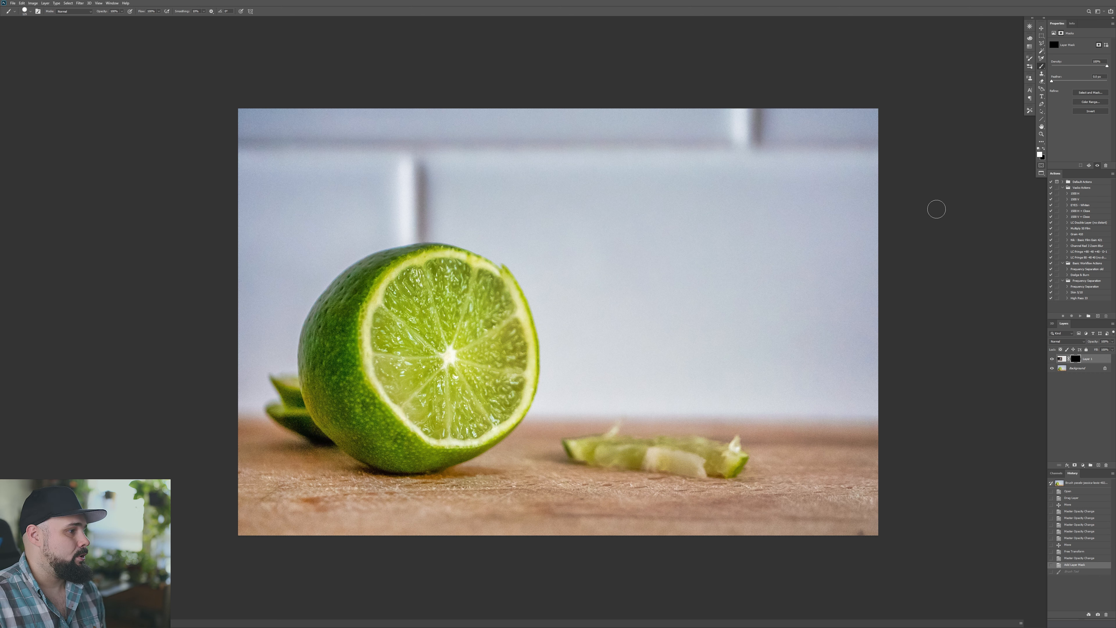
- Create an automatic subject selection of the lime from the Background layer
left_click(1072, 369)
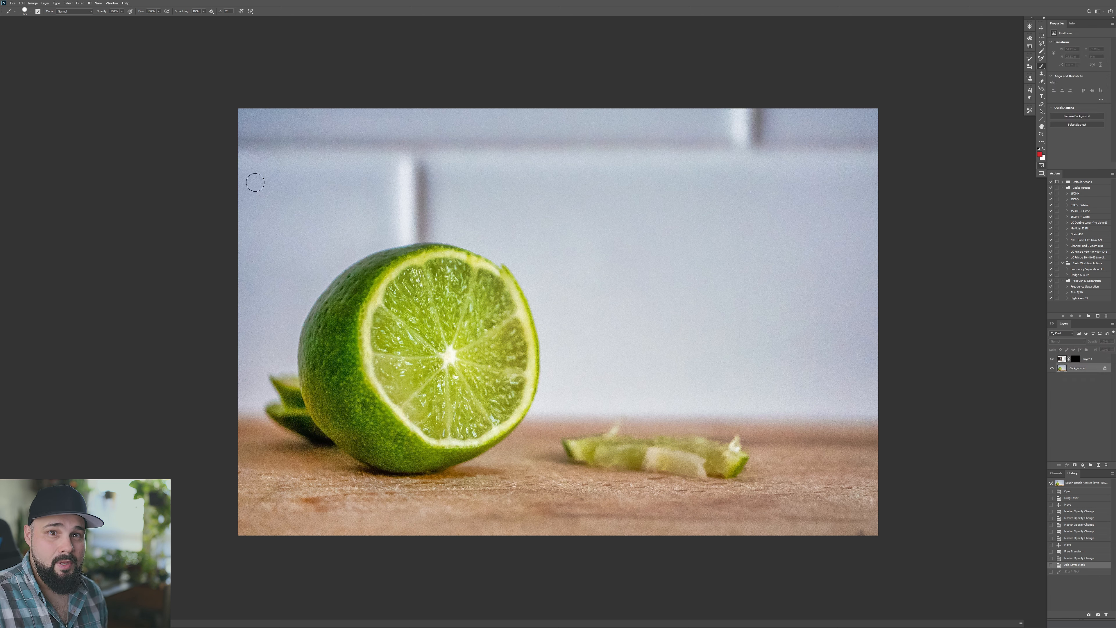
left_click(68, 3)
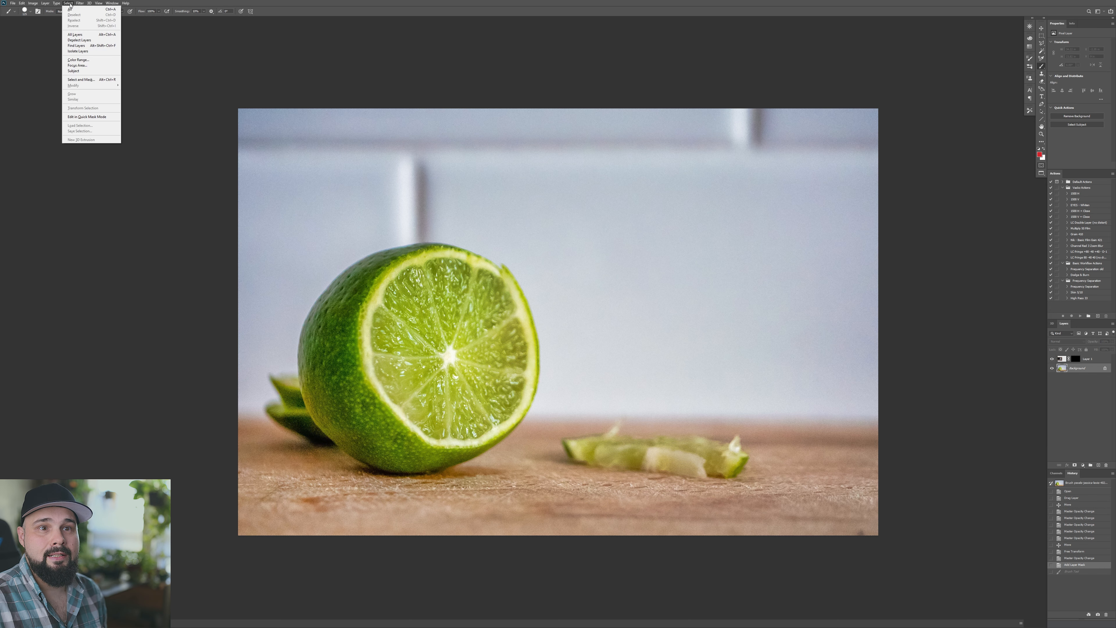
left_click(73, 71)
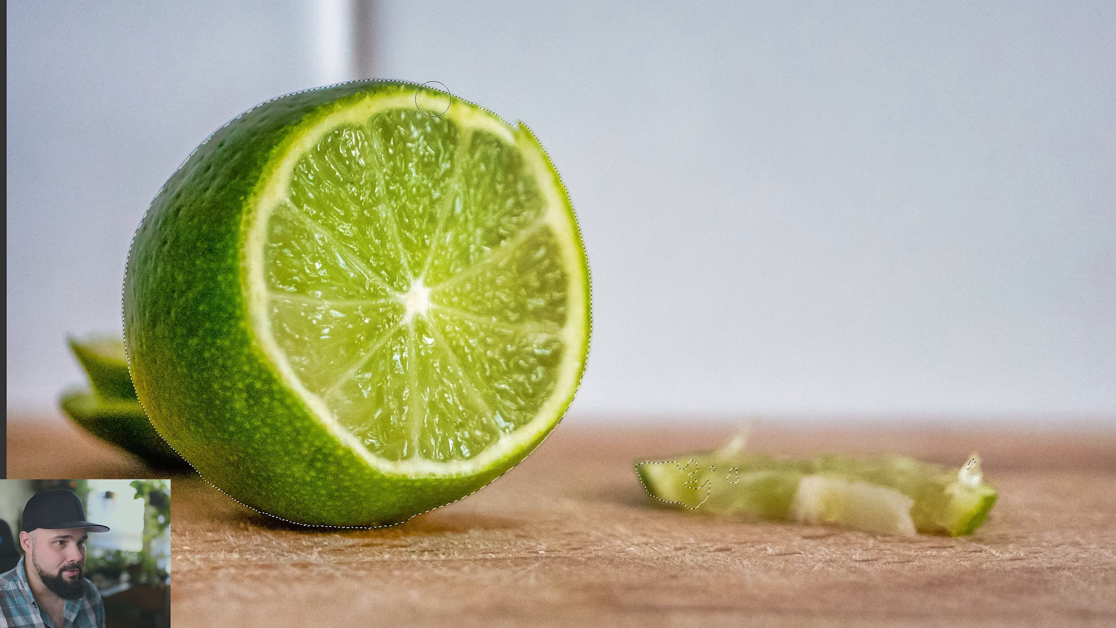
- Try filling the lime selection with red on the Background and with white on the cave layer's mask, undoing both fills
left_click(397, 258)
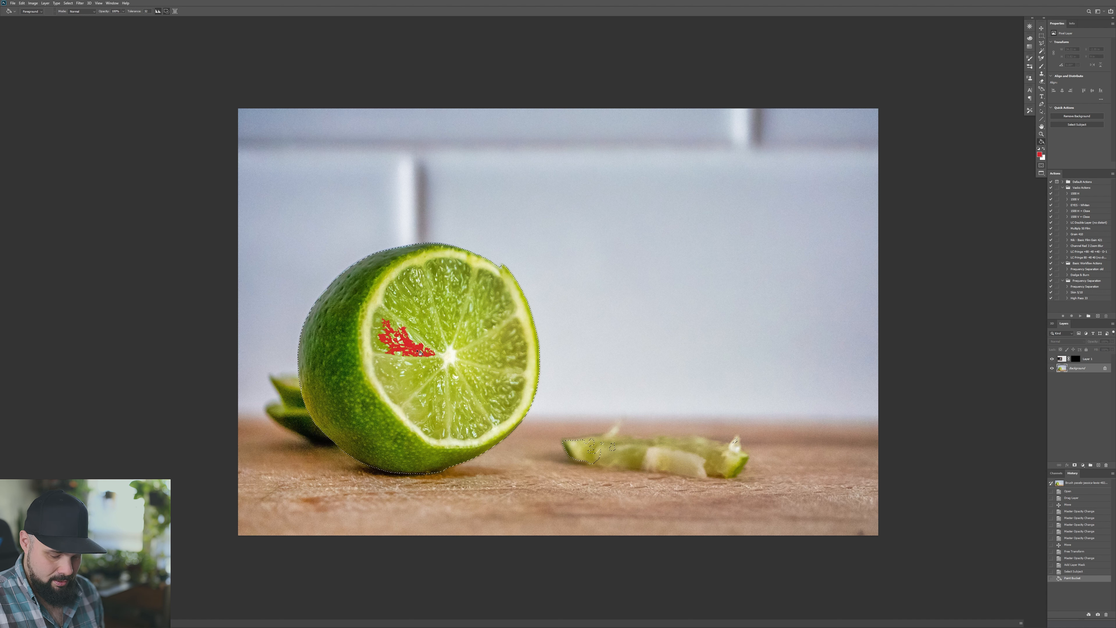
key("ctrl+z")
left_click(1075, 358)
key("d")
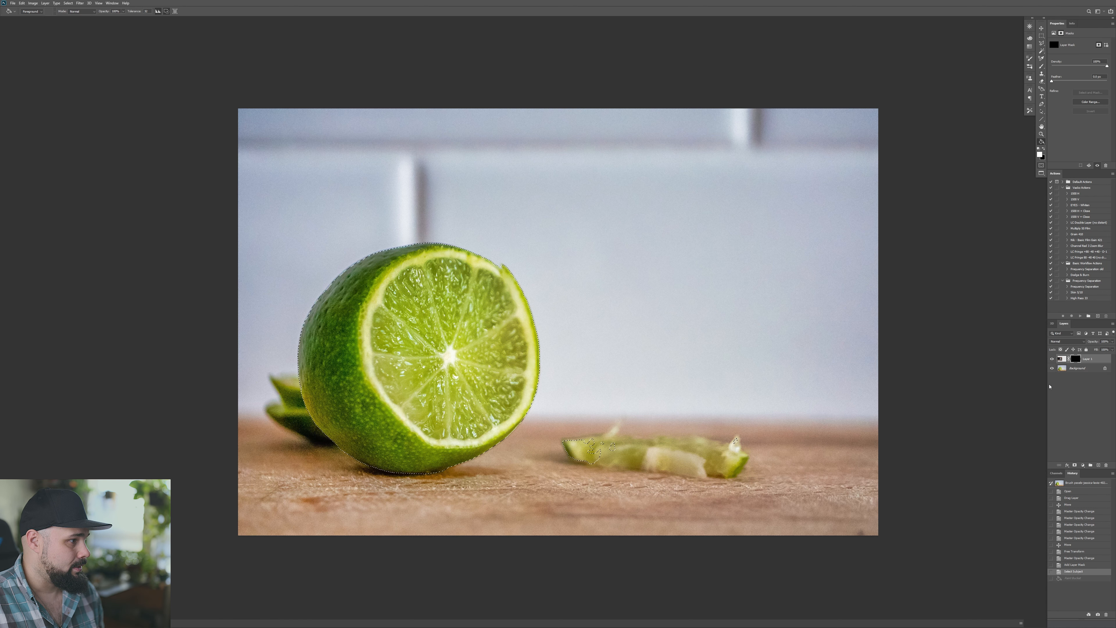
left_click(396, 313)
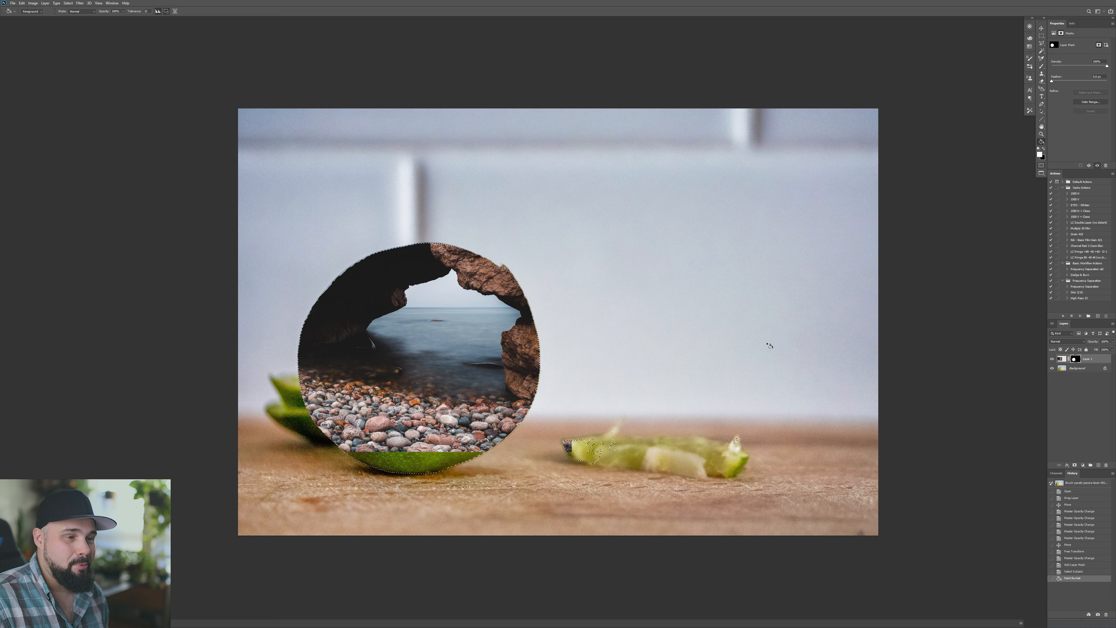
key("ctrl+z")
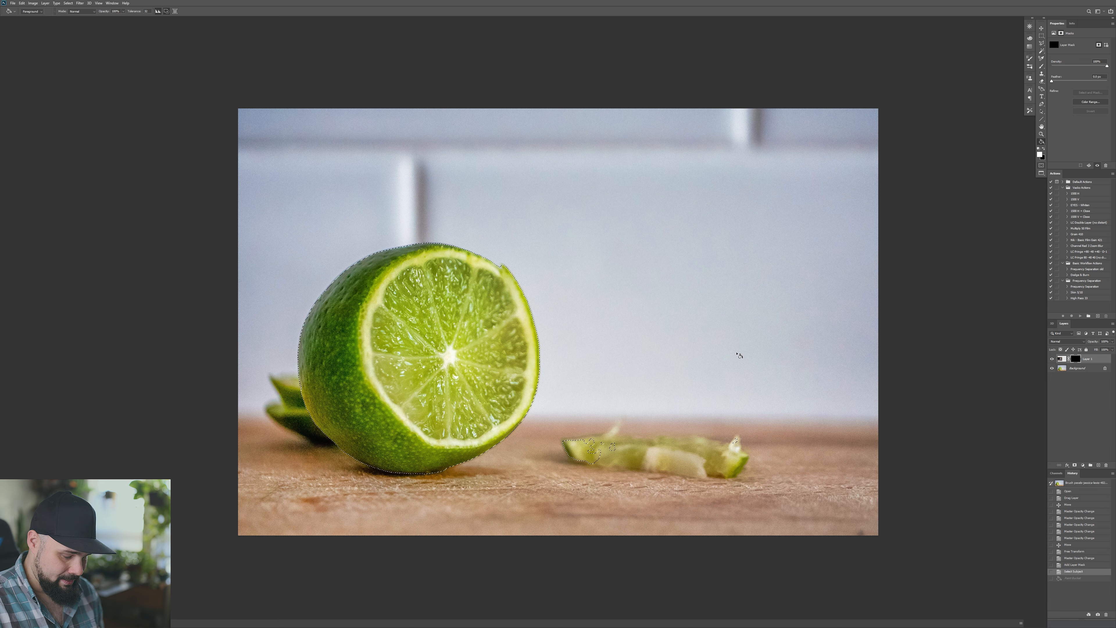
key("m")
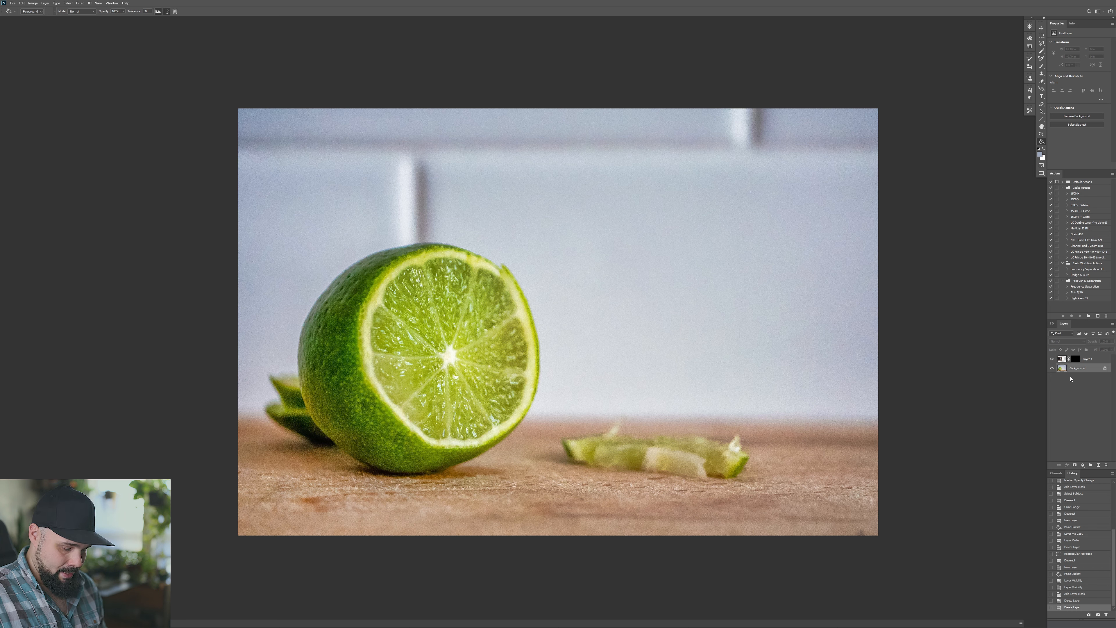
- Duplicate the Background layer and fill a new layer between the original and its copy with dark blue
key("ctrl+j")
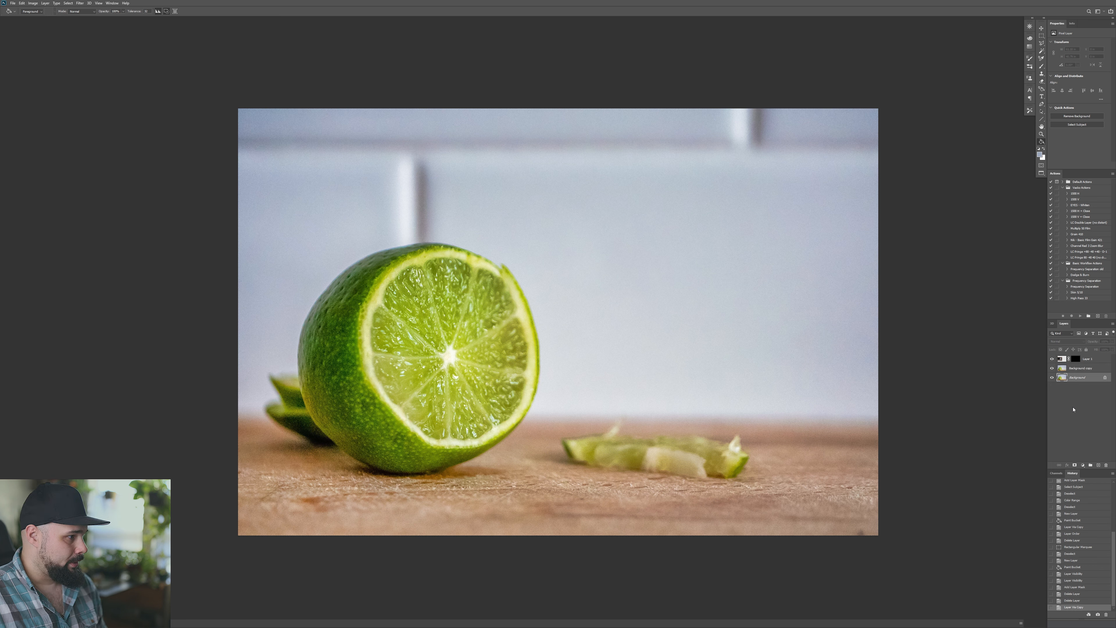
left_click(1098, 465)
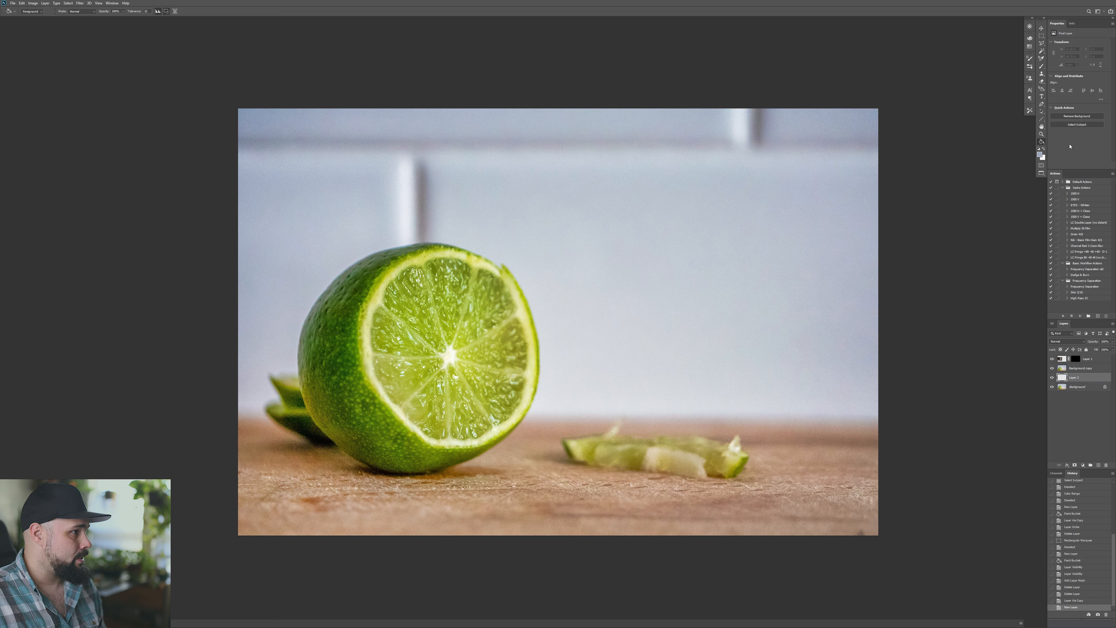
left_click(1038, 154)
left_click(952, 297)
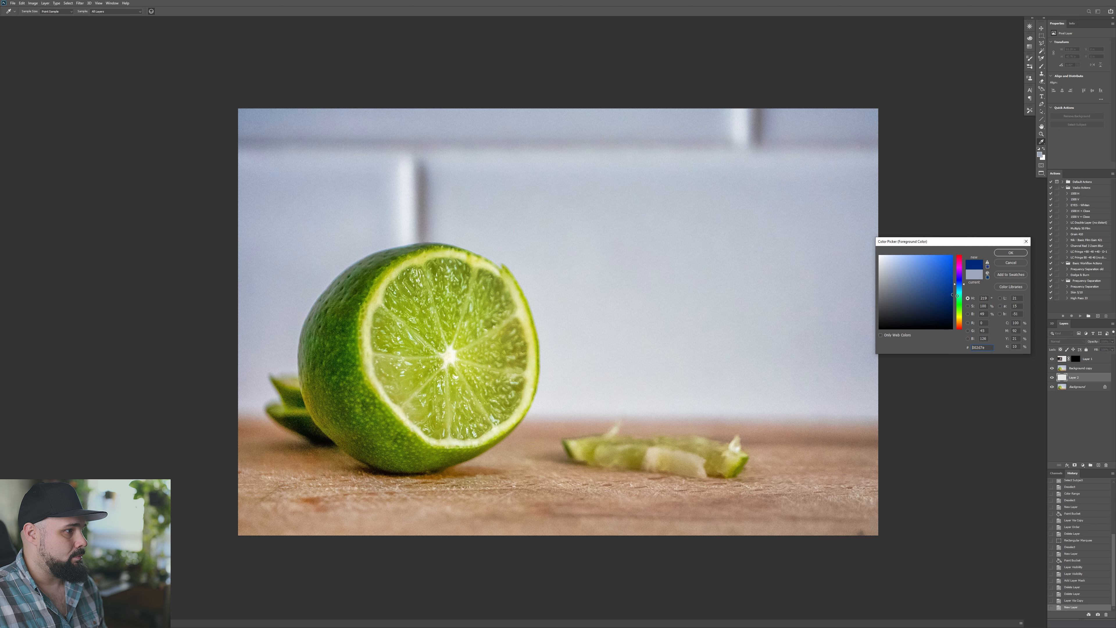
left_click(1011, 253)
key("g")
left_click(704, 312)
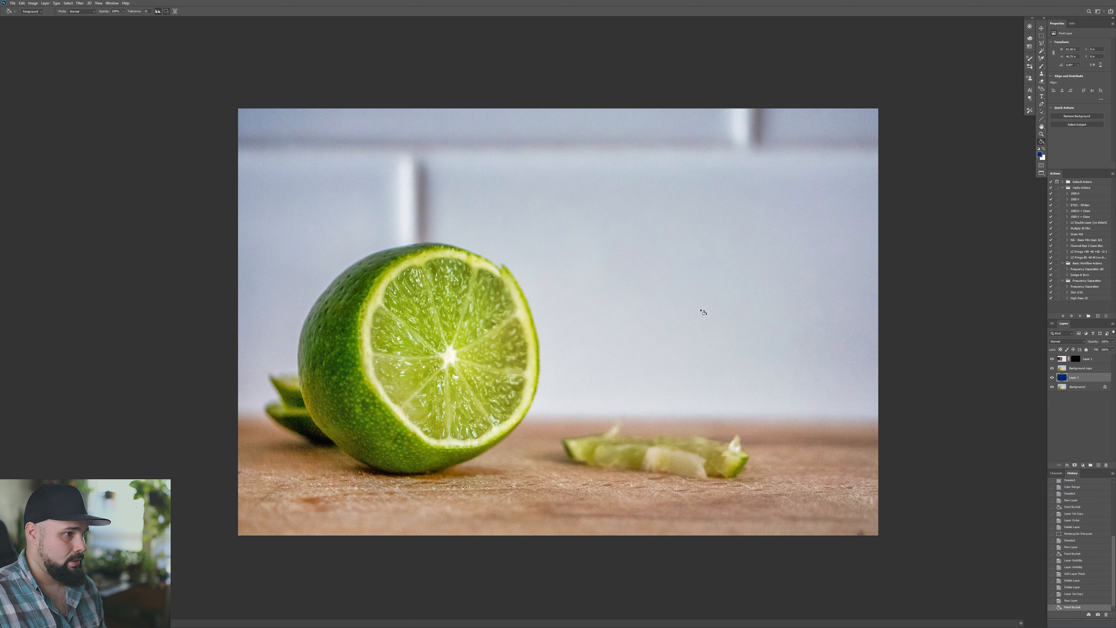
- Toggle the Background copy's visibility to check the blue layer beneath, and add a white layer mask to the copy
left_click(1052, 368)
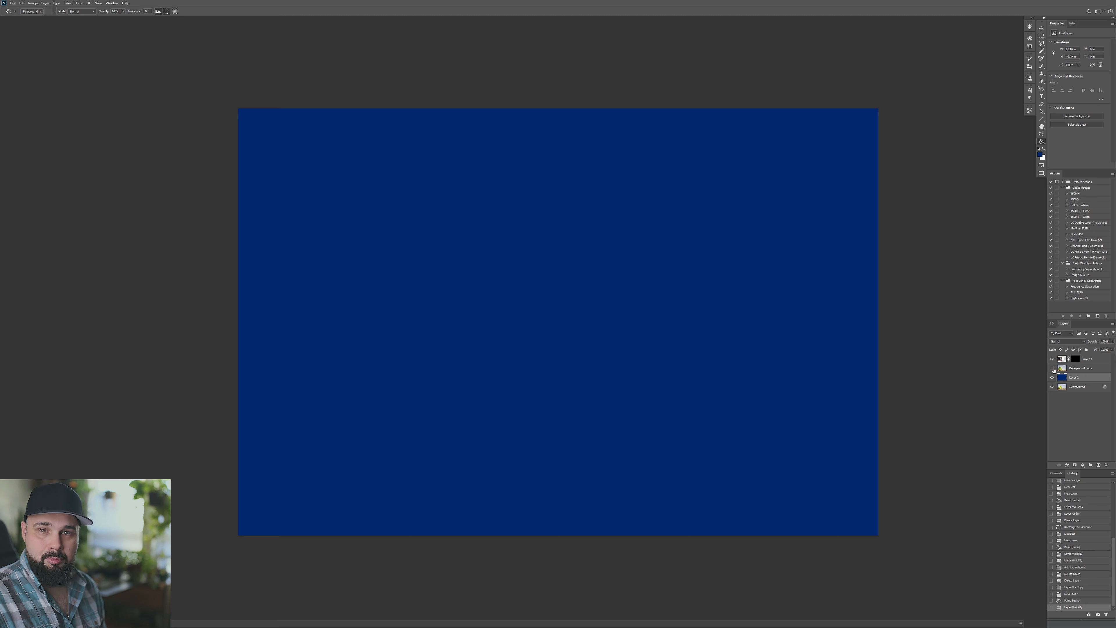
left_click(1052, 368)
left_click(1089, 369)
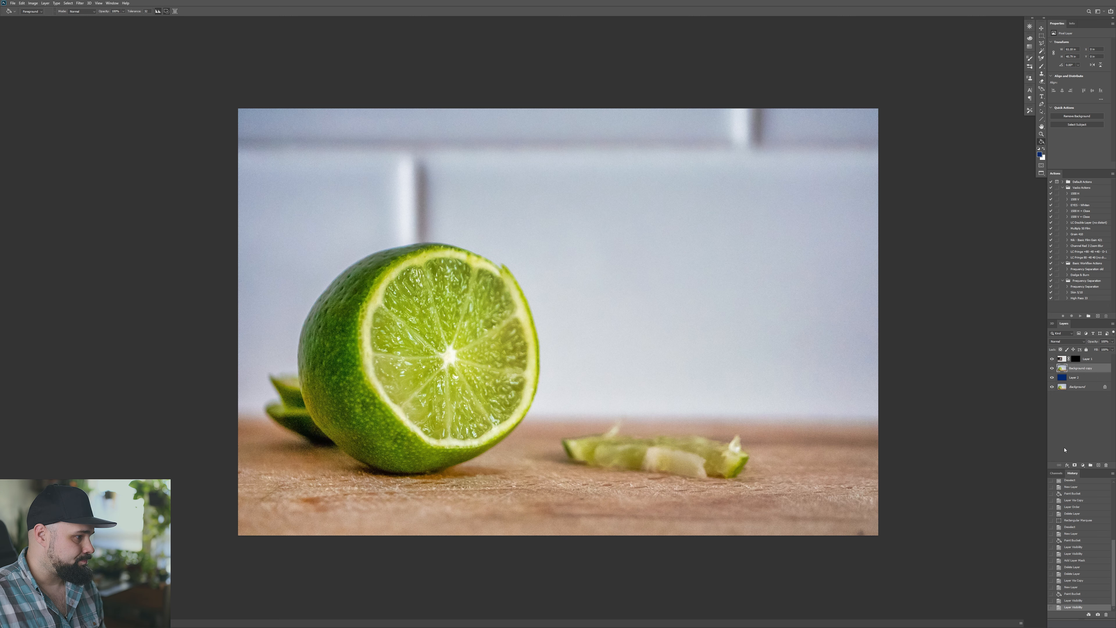
left_click(1075, 465)
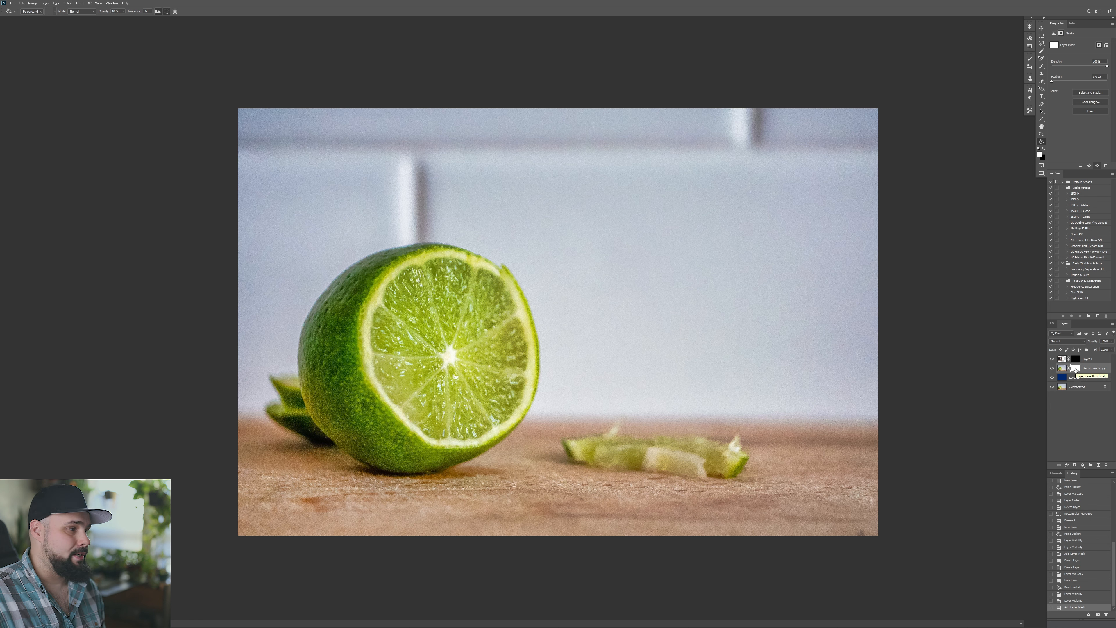
- Start a Color Range selection on the Background copy's image and try sampling different areas in the preview
left_click(1062, 369)
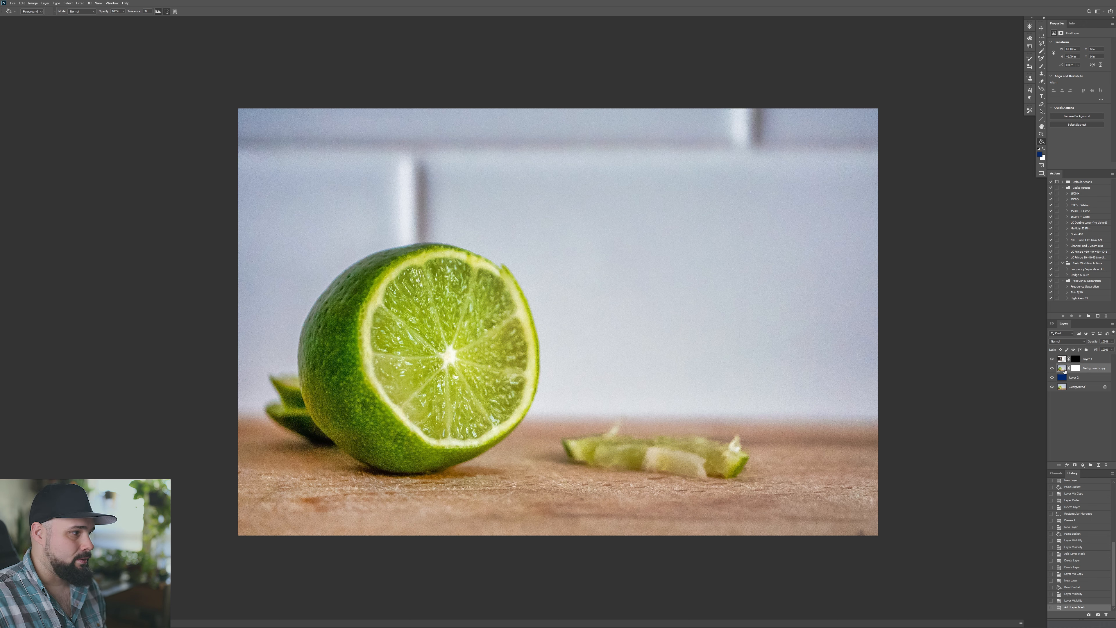
left_click(68, 4)
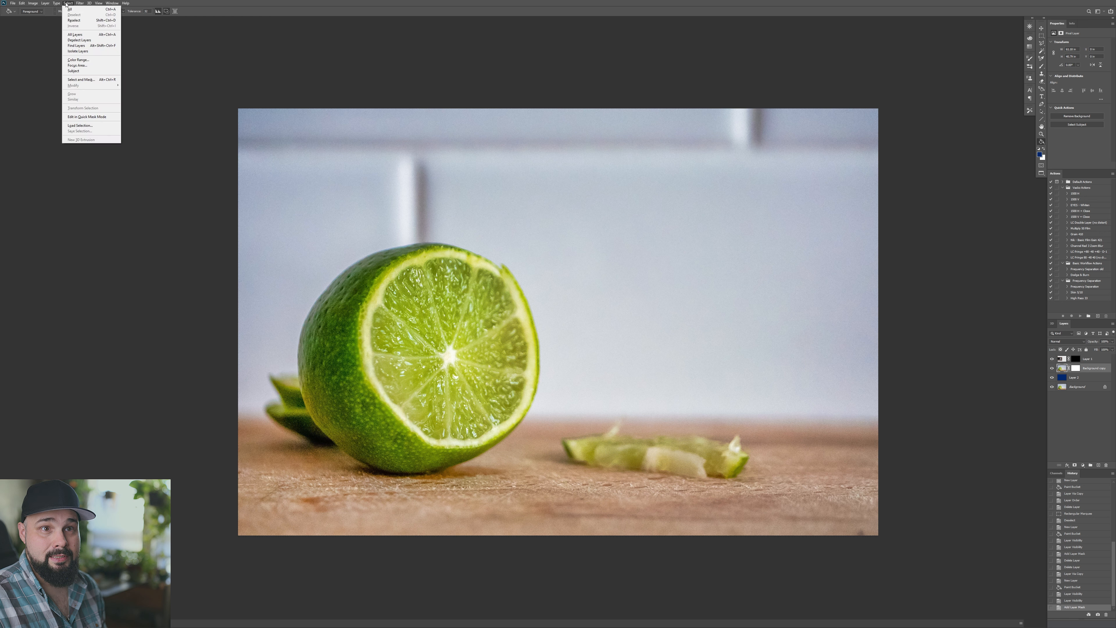
left_click(93, 60)
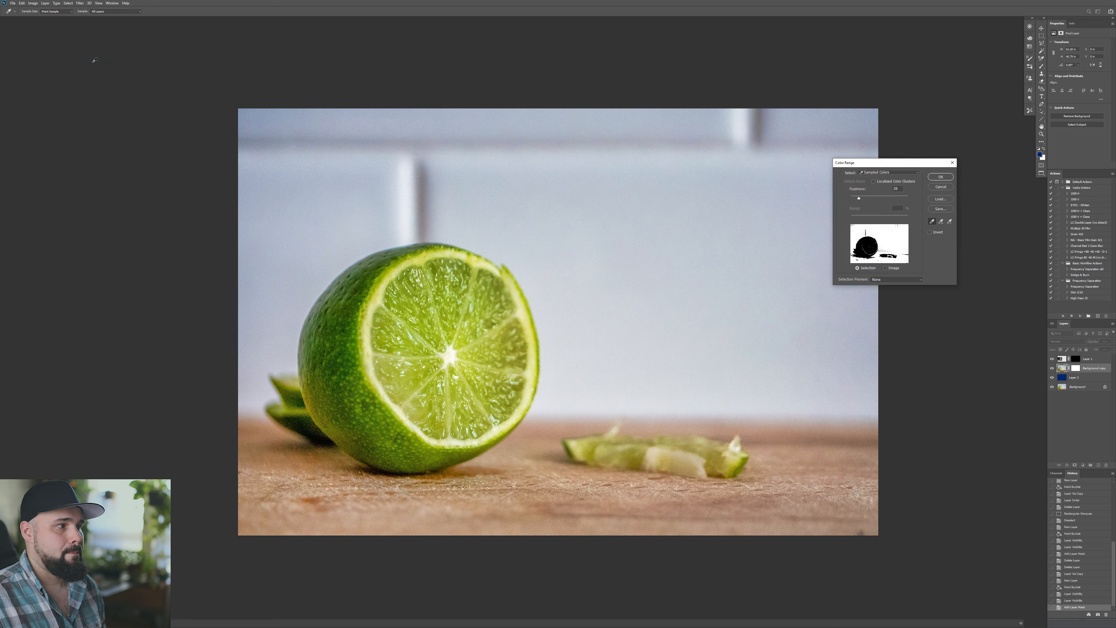
left_click(874, 250)
left_click(869, 249)
left_click(875, 258)
left_click_drag(891, 163, 799, 136)
left_click(872, 253)
left_click(813, 254)
left_click(825, 239)
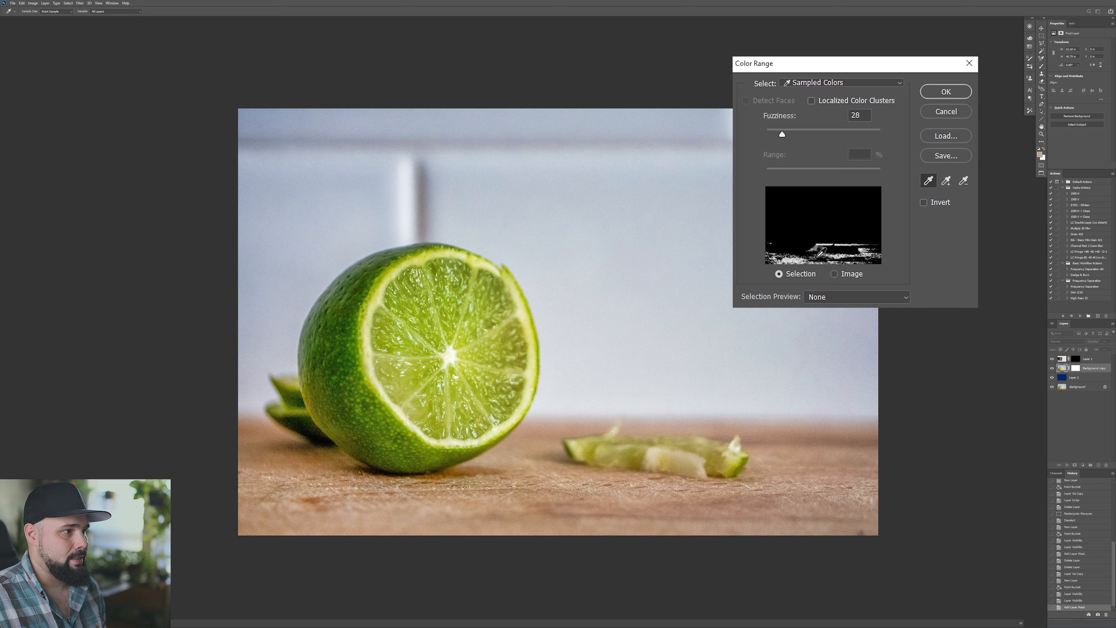
- Sample the wooden surface at several spots for the Color Range selection, with Fuzziness set to 78
left_click(820, 252)
left_click(572, 484)
left_click_drag(787, 131, 812, 132)
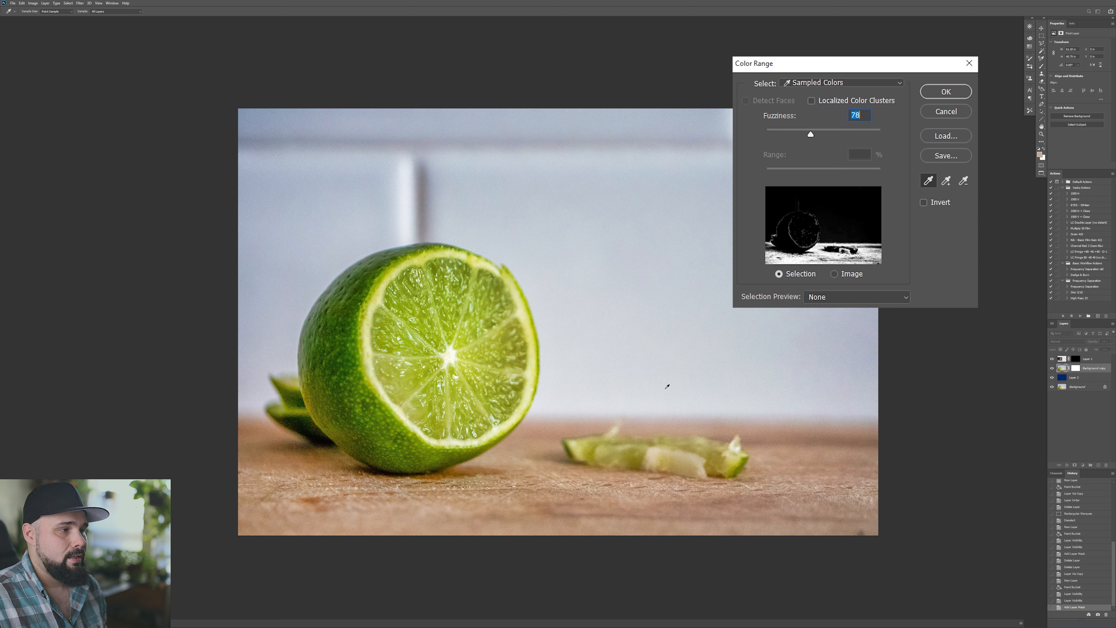
left_click(825, 438)
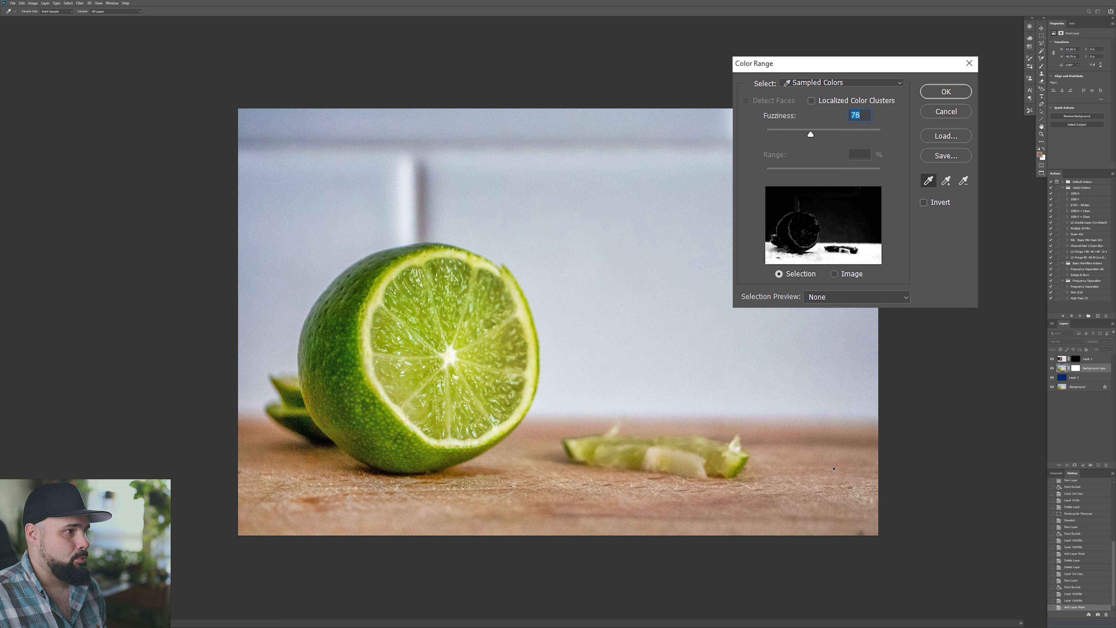
left_click(534, 478)
left_click(486, 467)
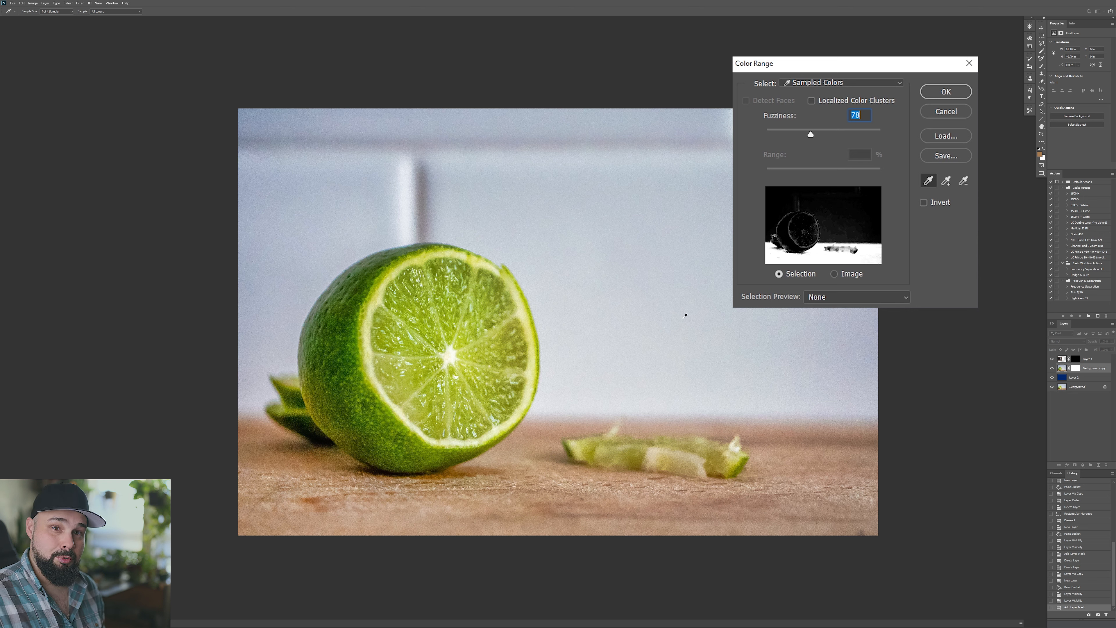
- Sample the pale tiled wall, finishing at the photo's upper-left corner, set Fuzziness to 54, and create the Color Range selection
left_click(696, 260)
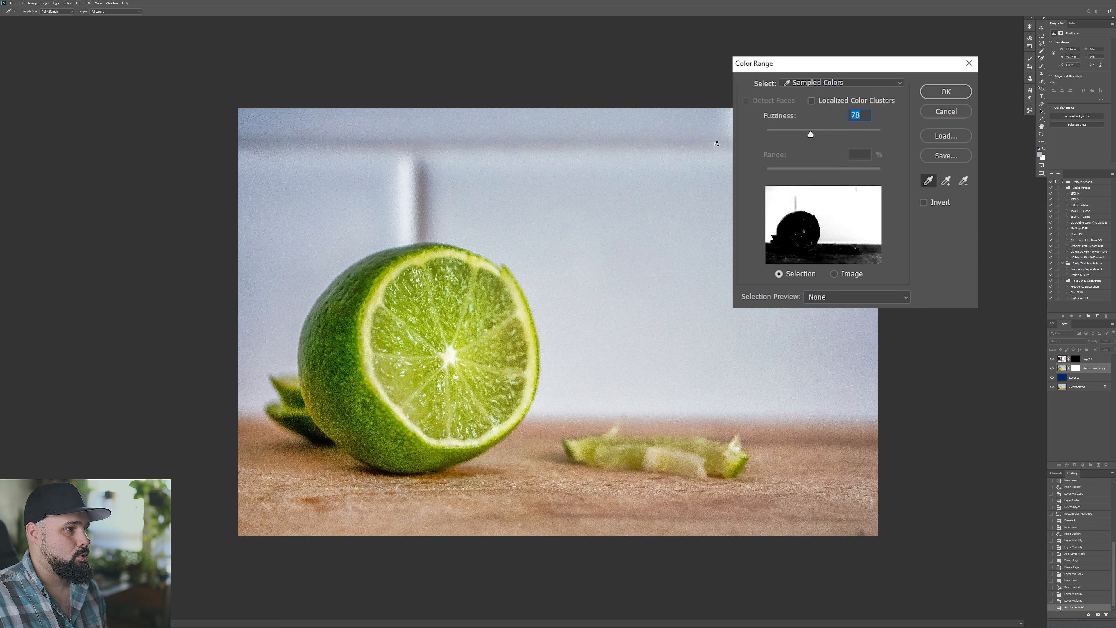
left_click_drag(812, 133, 796, 133)
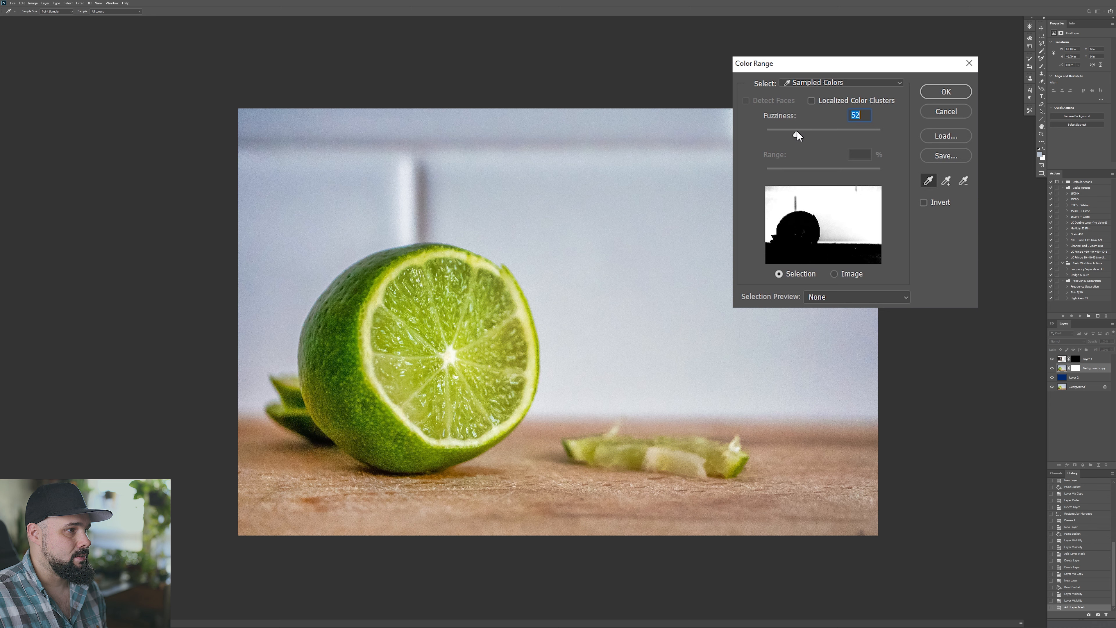
left_click(559, 396)
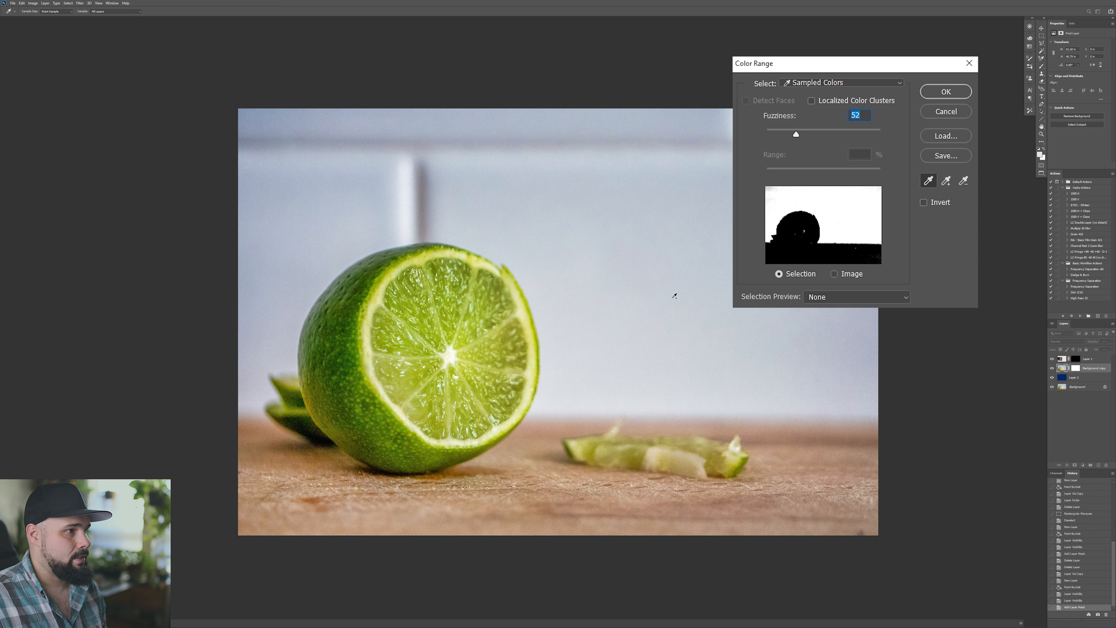
left_click_drag(796, 133, 798, 133)
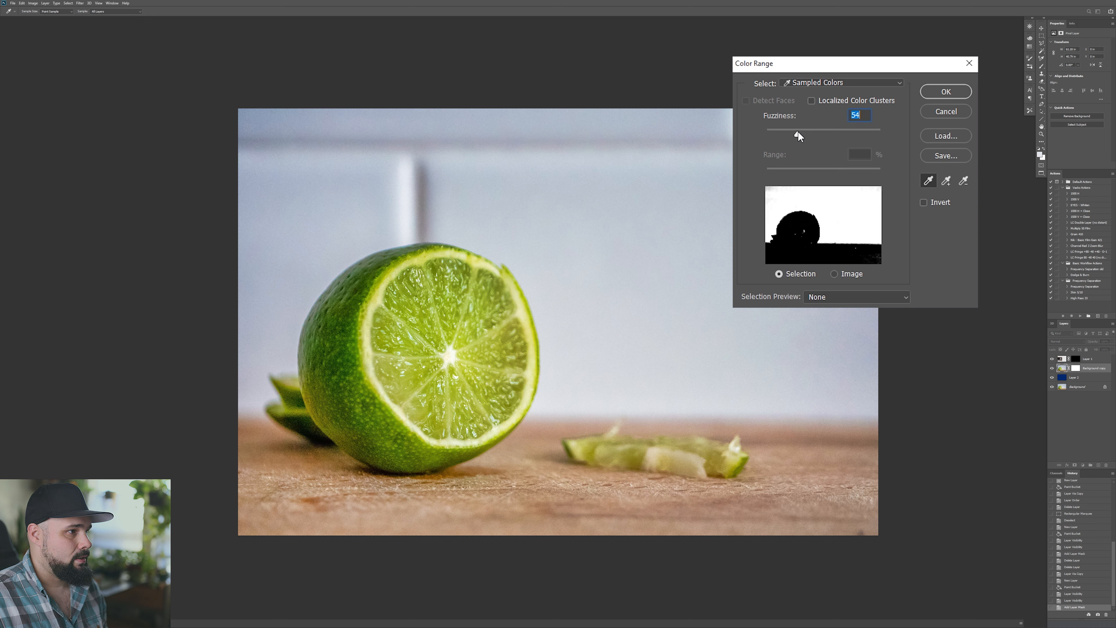
left_click(253, 113)
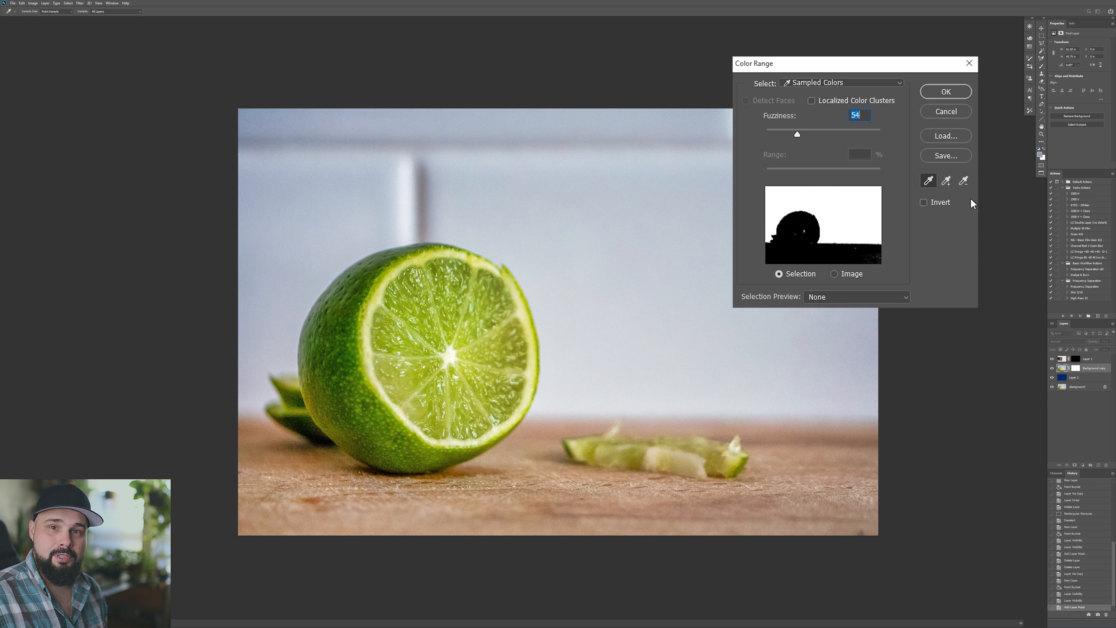
left_click(946, 91)
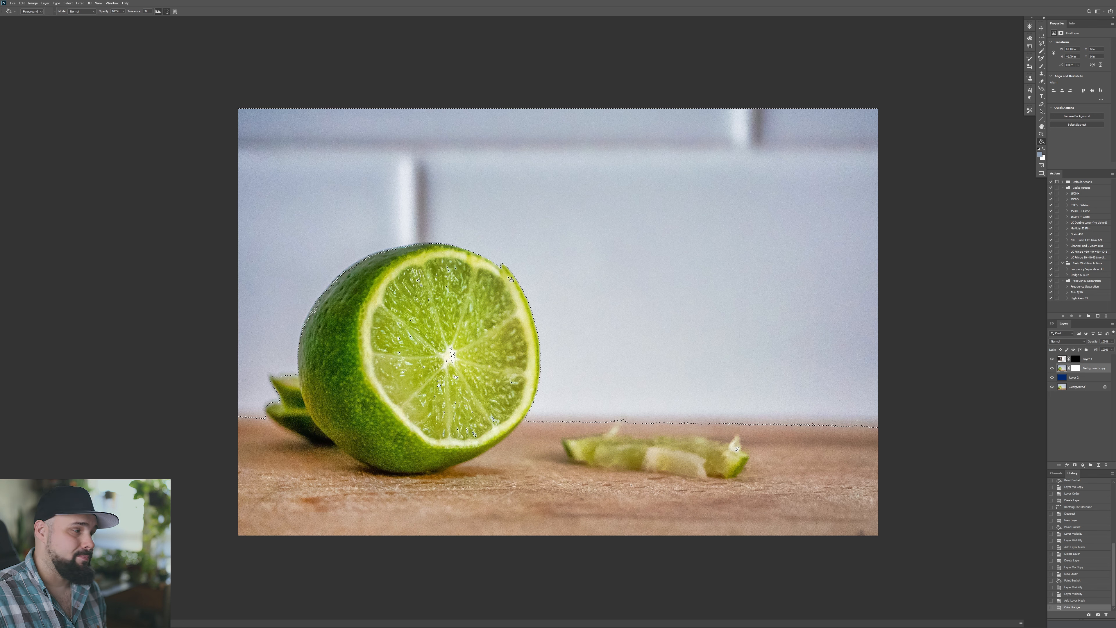
- Fill the wall selection with black on the Background copy's layer mask to reveal the blue layer, and deselect
left_click(1074, 370)
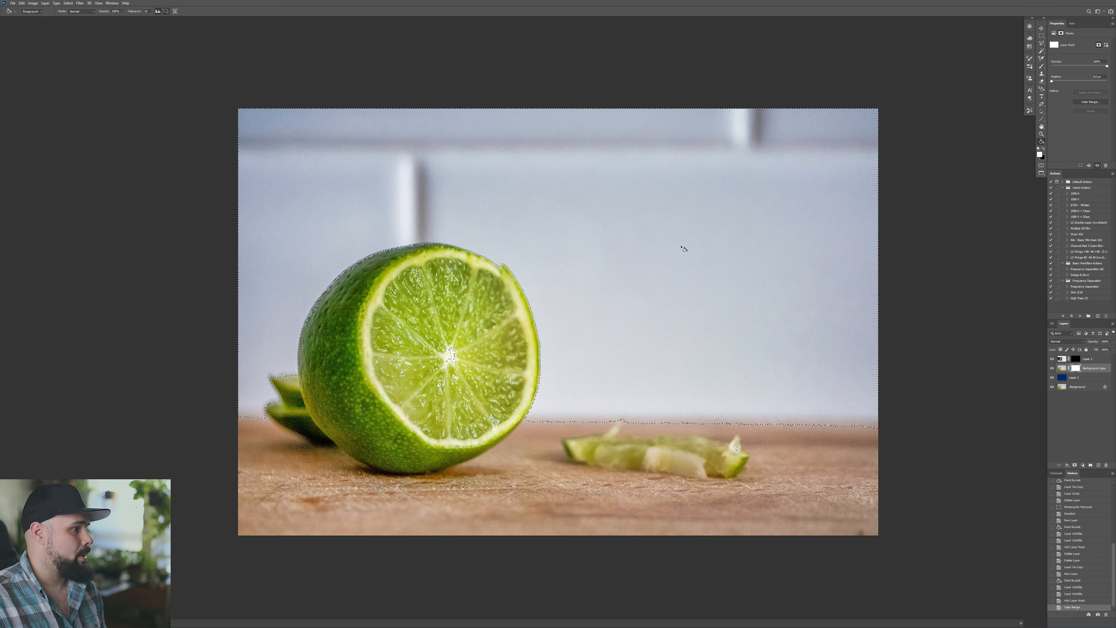
key("x")
left_click(675, 254)
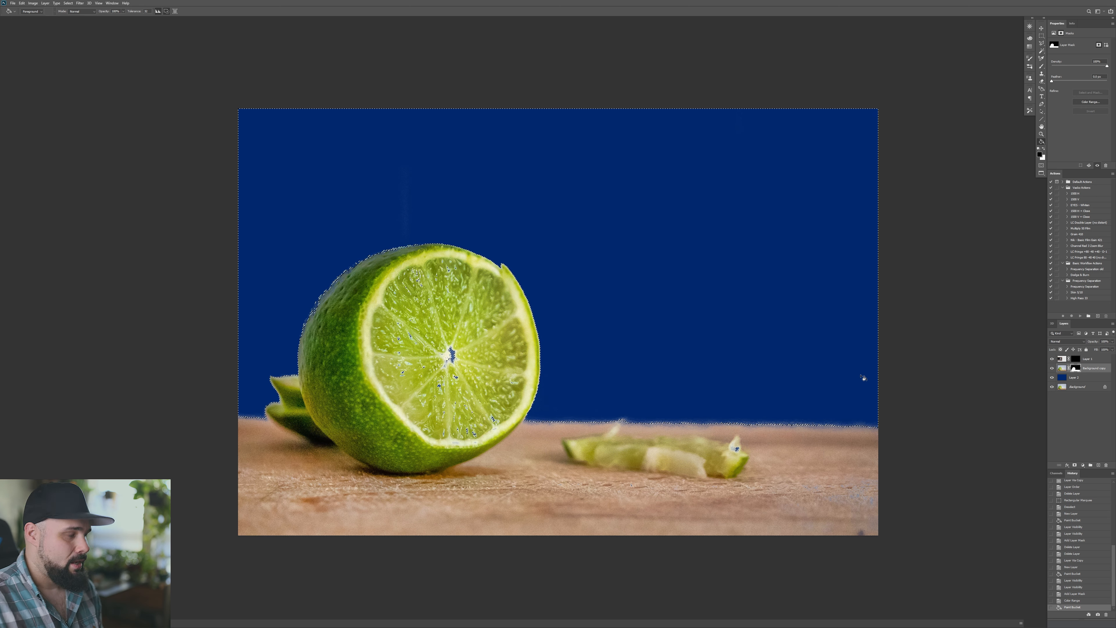
key("m")
left_click(905, 352)
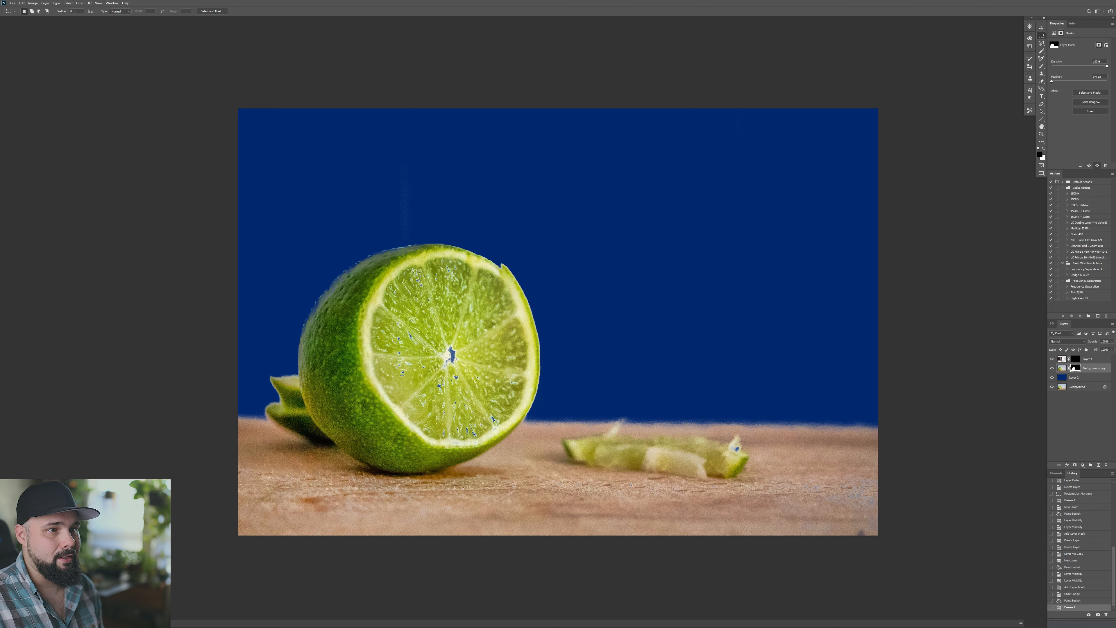
- Paint white with a resized hard brush on the Background copy's mask along the lime's upper-left rim, revealing a patch of wall
key("z")
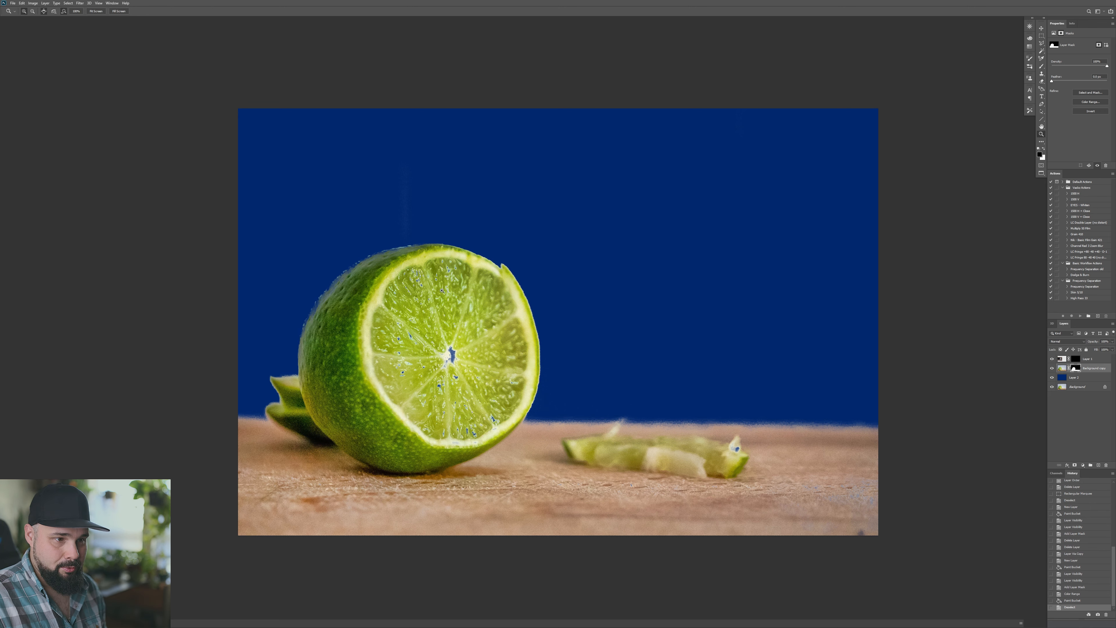
left_click_drag(339, 281, 454, 259)
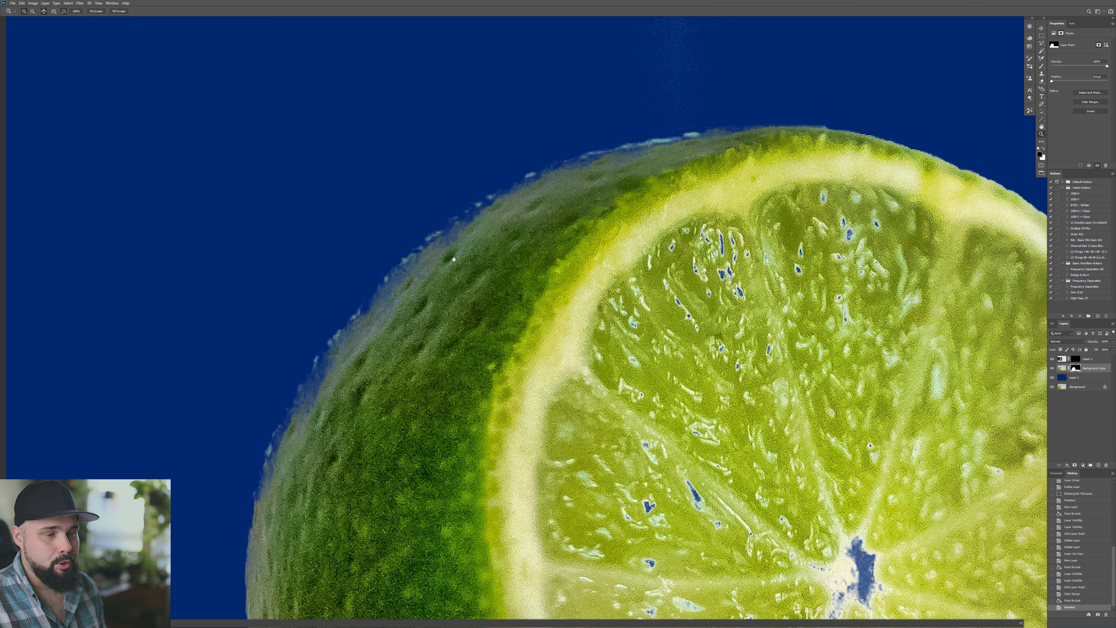
key("b")
key("bracketleft")
key("bracketleft")
key("bracketleft")
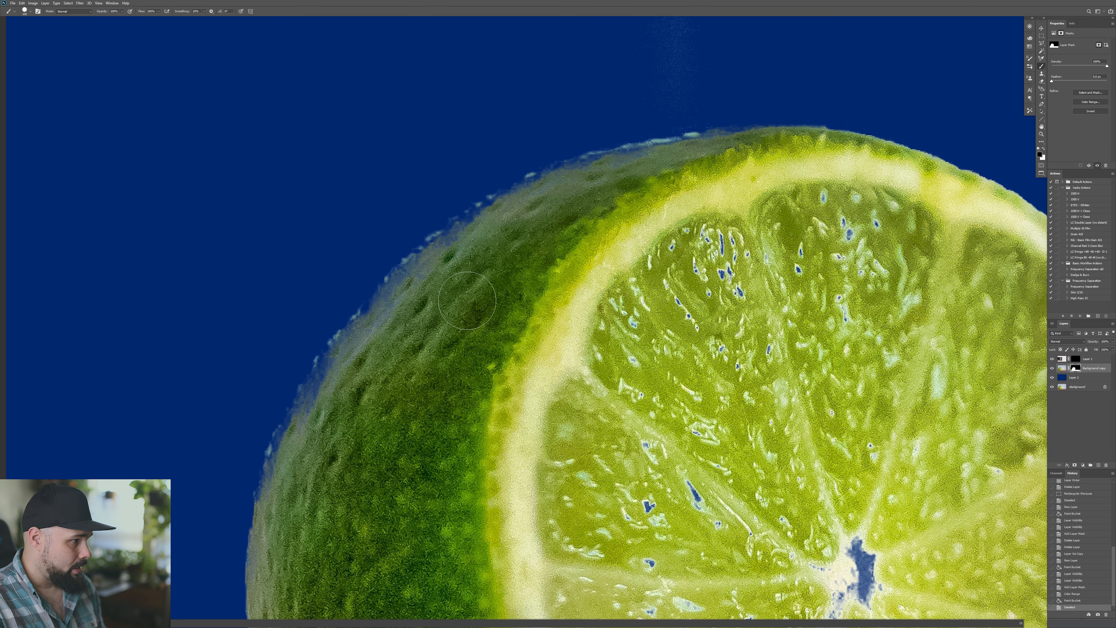
key("x")
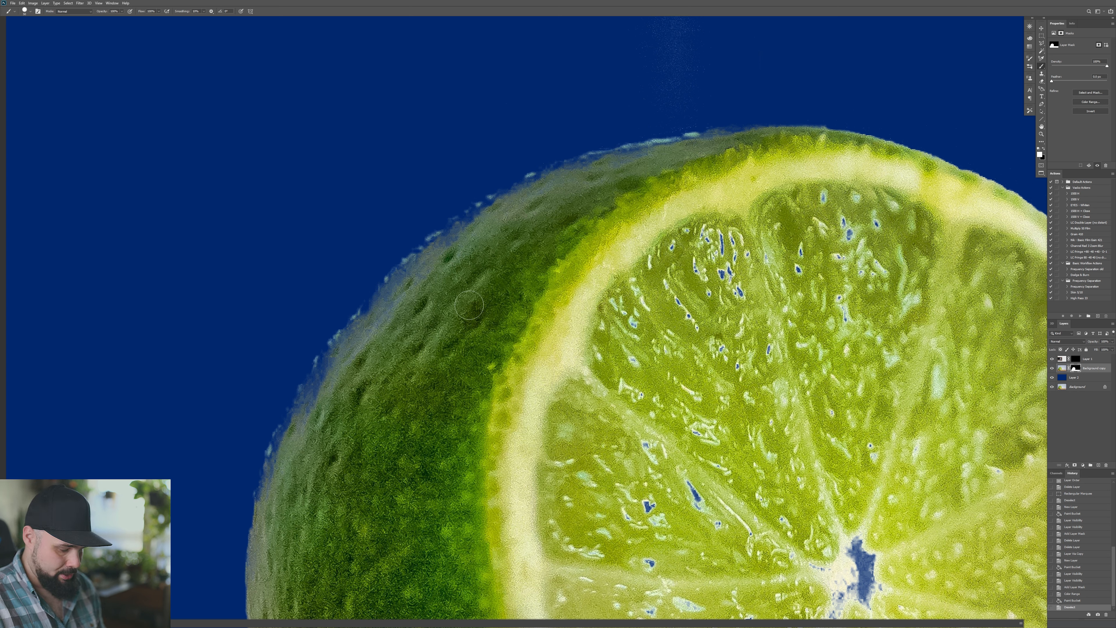
key("bracketright")
key("bracketright")
key("bracketright")
key("bracketright")
key("bracketright")
key("bracketright")
mouse_move(402, 251)
left_mouse_down()
mouse_move(344, 194)
mouse_move(443, 119)
mouse_move(475, 222)
left_mouse_up()
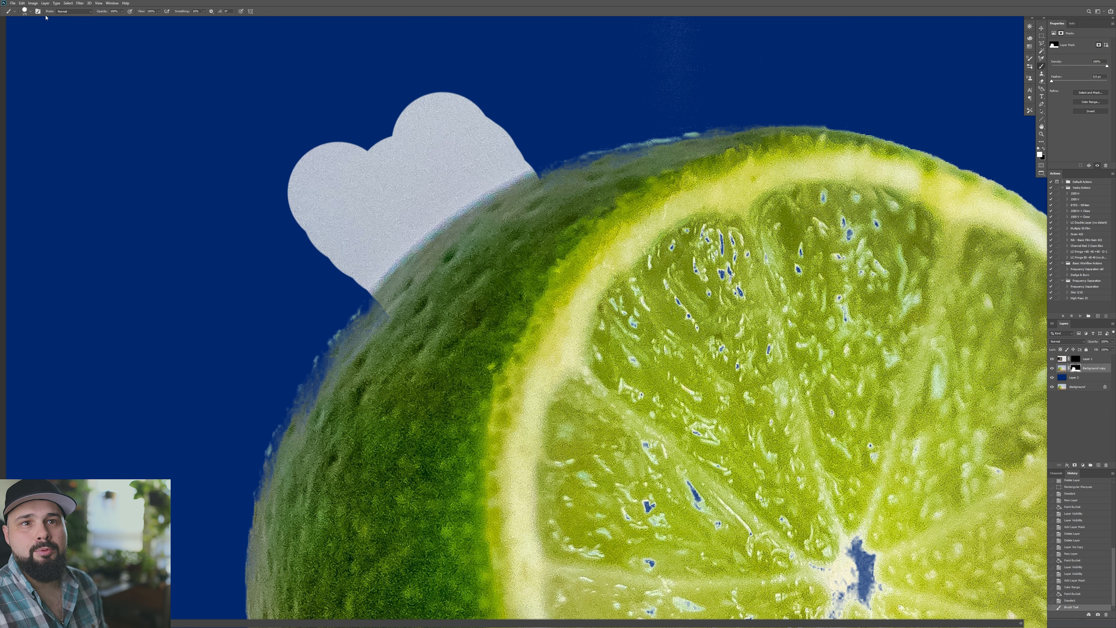
- Lower the brush hardness and paint black over most of the revealed wall patch on the mask, readjusting the hardness between strokes
left_click(30, 11)
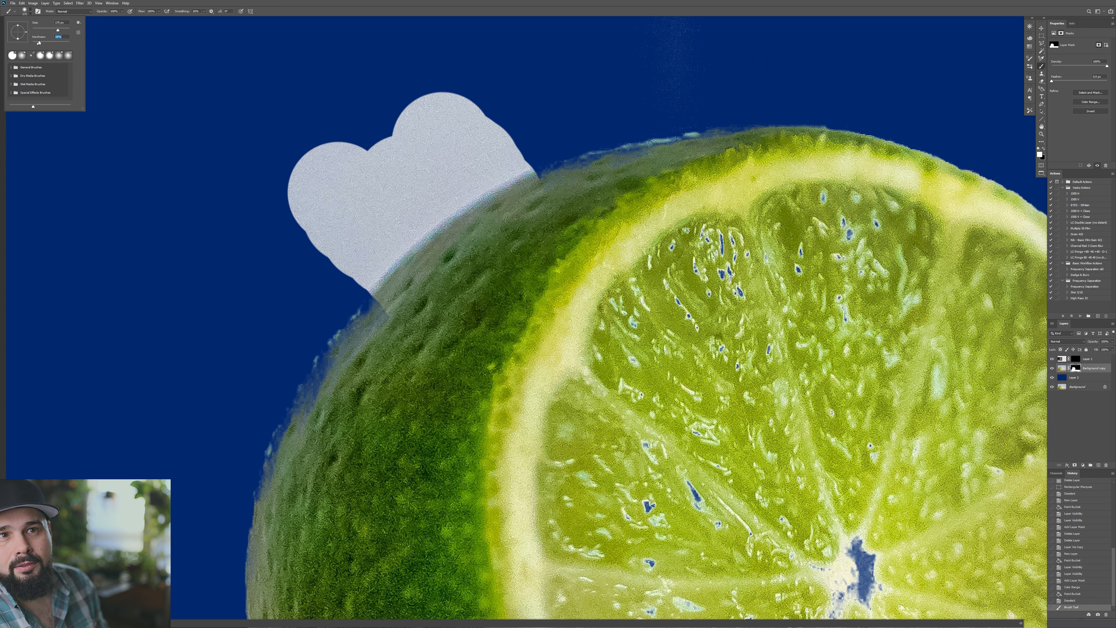
left_click(387, 212)
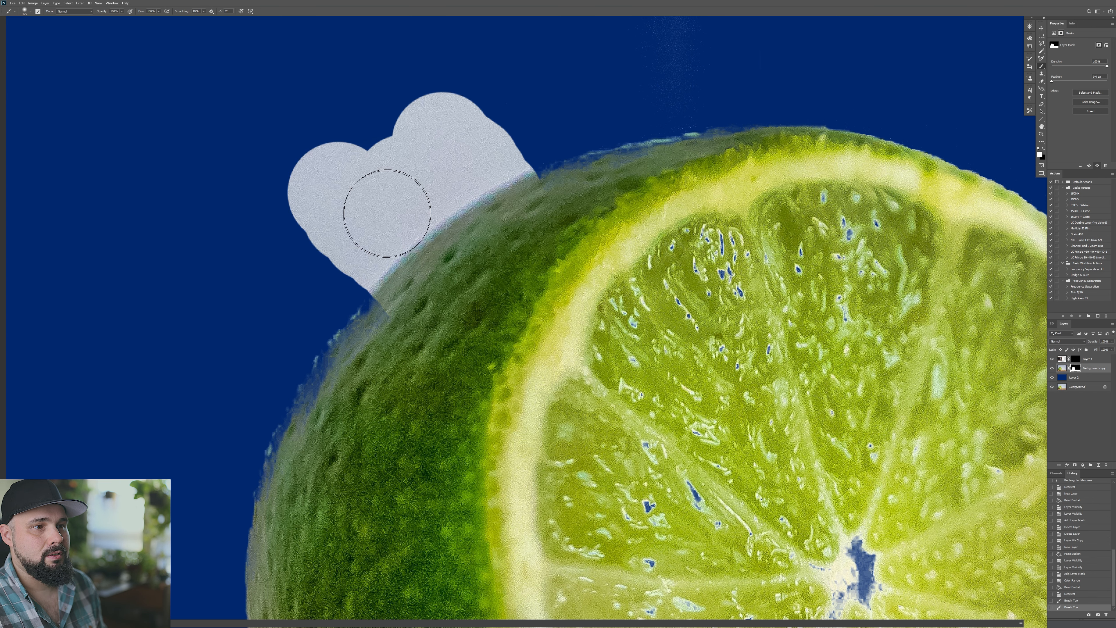
key("x")
mouse_move(374, 200)
left_mouse_down()
mouse_move(343, 219)
mouse_move(343, 237)
mouse_move(336, 229)
left_mouse_up()
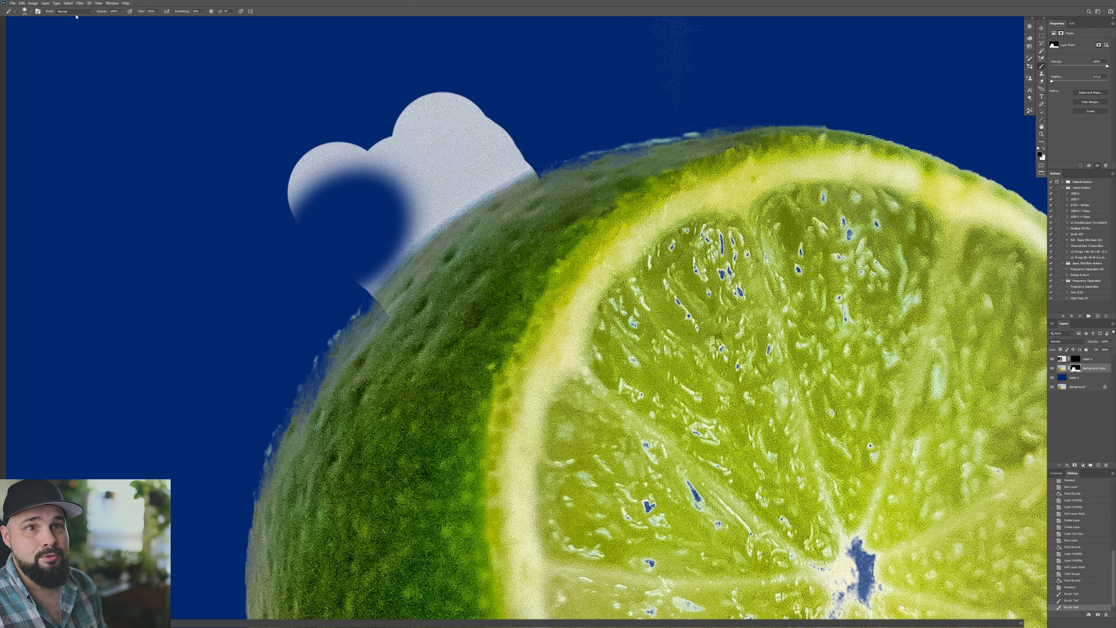
left_click(27, 13)
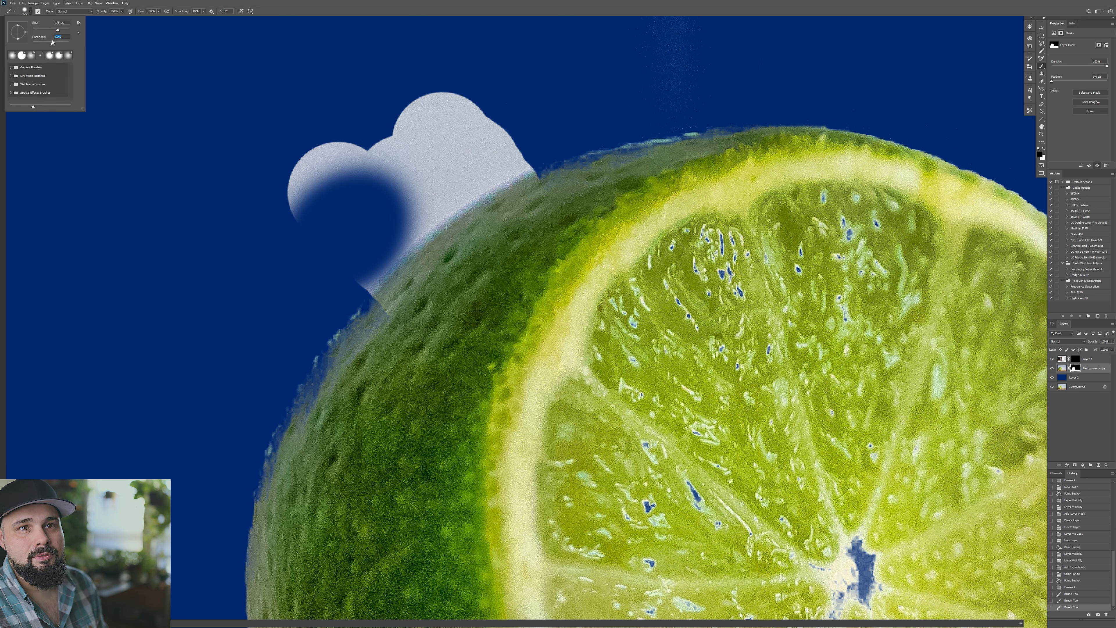
mouse_move(374, 176)
left_mouse_down()
mouse_move(428, 170)
mouse_move(528, 116)
mouse_move(563, 129)
left_mouse_up()
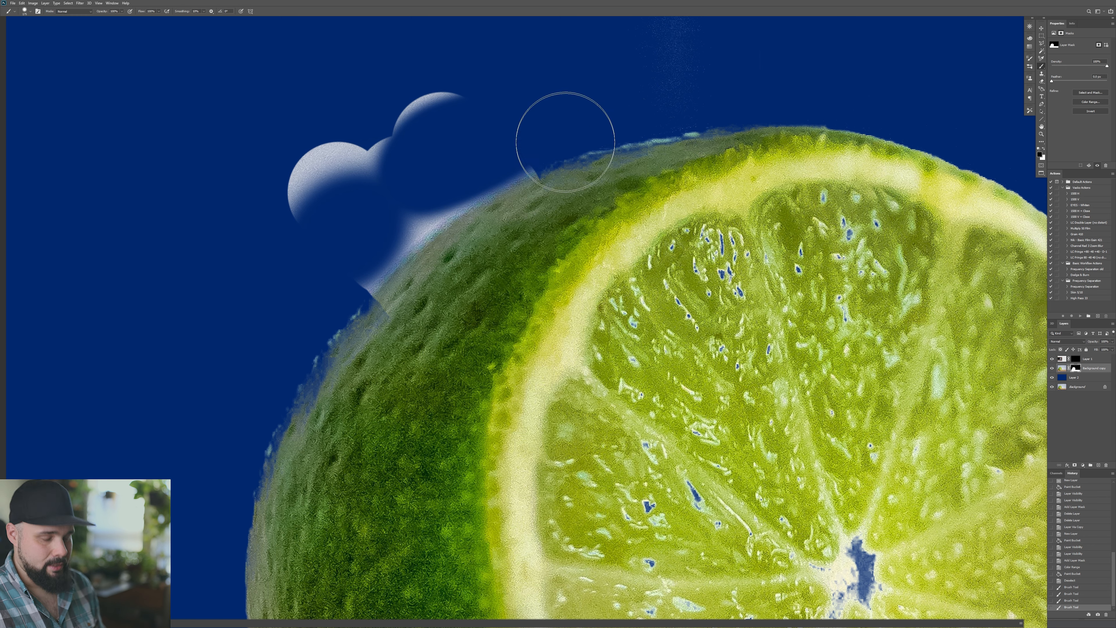
- Paint white on the mask along the lime's top and left edge to restore its eroded rim
key("x")
mouse_move(536, 207)
left_mouse_down()
mouse_move(720, 127)
mouse_move(848, 114)
mouse_move(901, 131)
left_mouse_up()
key("ctrl+minus")
key("ctrl+minus")
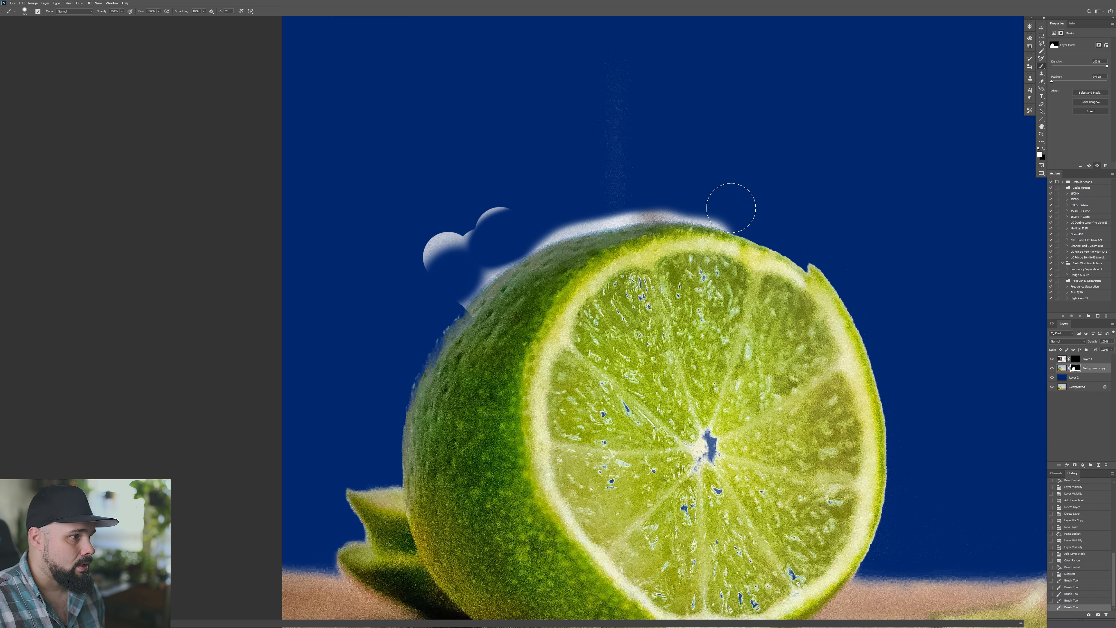
mouse_move(635, 229)
left_mouse_down()
mouse_move(579, 237)
mouse_move(504, 284)
mouse_move(455, 357)
mouse_move(439, 351)
mouse_move(444, 337)
mouse_move(421, 422)
mouse_move(407, 477)
left_mouse_up()
- Paint black with a smaller brush on the mask along the lime's upper-left edge to hide the pale wall halo
key("x")
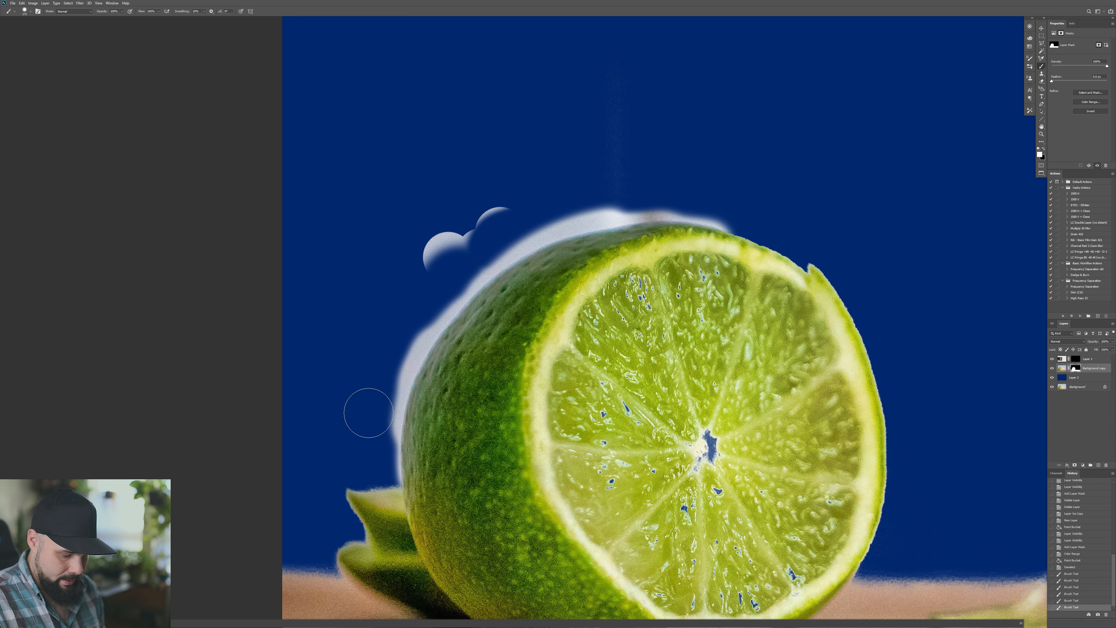
key("bracketleft")
key("bracketleft")
key("bracketleft")
key("bracketleft")
mouse_move(387, 359)
left_mouse_down()
mouse_move(413, 335)
mouse_move(417, 348)
mouse_move(466, 284)
mouse_move(450, 295)
mouse_move(545, 217)
left_mouse_up()
key("bracketright")
key("bracketright")
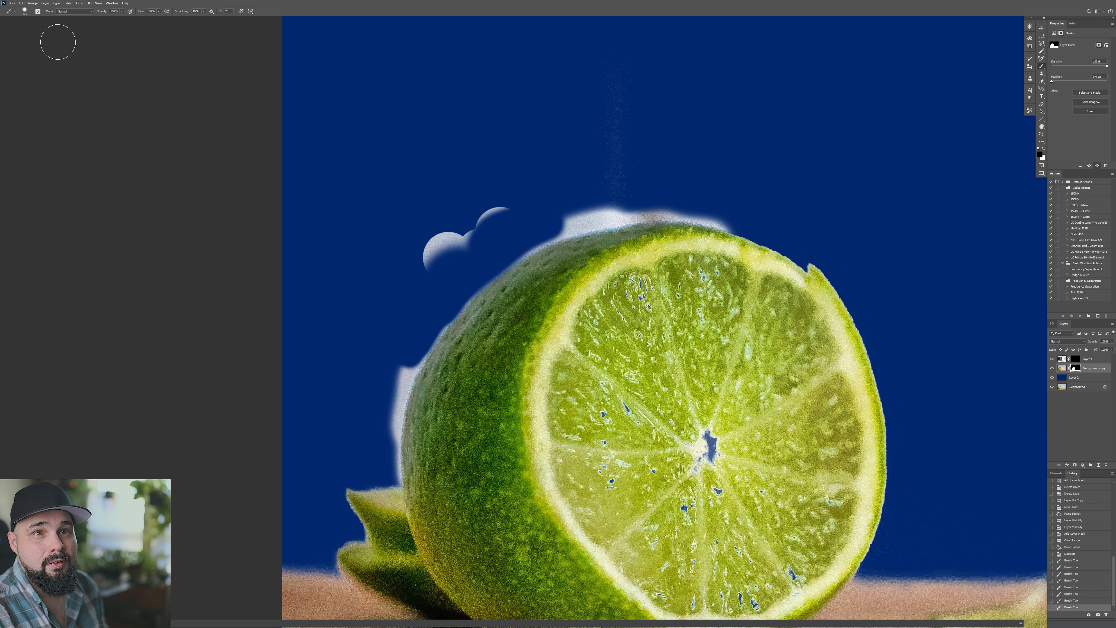
- Adjust the brush hardness and paint black over wall remnants above the lime, using a larger brush for the isolated pale crescents
left_click(25, 12)
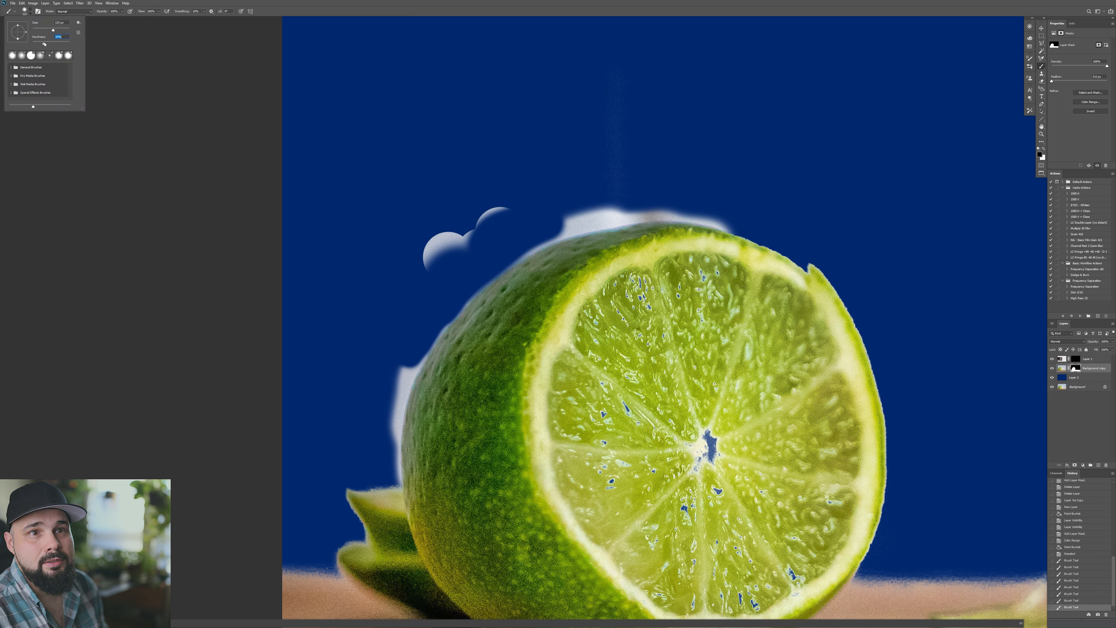
key("Return")
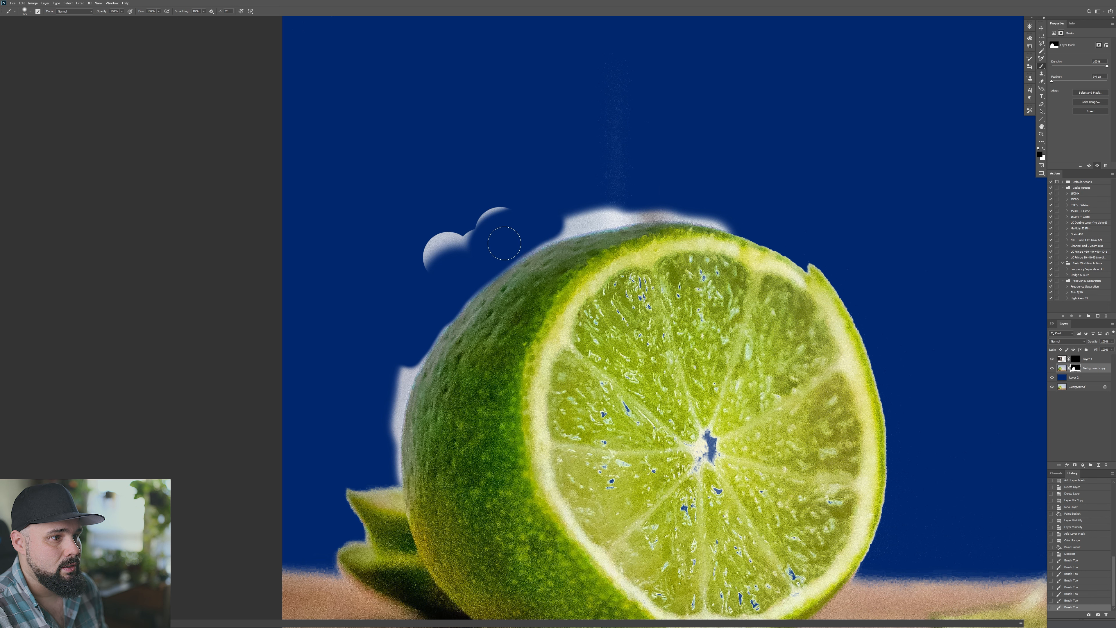
mouse_move(541, 224)
left_mouse_down()
mouse_move(593, 205)
mouse_move(583, 208)
left_mouse_up()
key("bracketright")
key("bracketright")
key("bracketright")
key("bracketright")
key("bracketright")
key("bracketright")
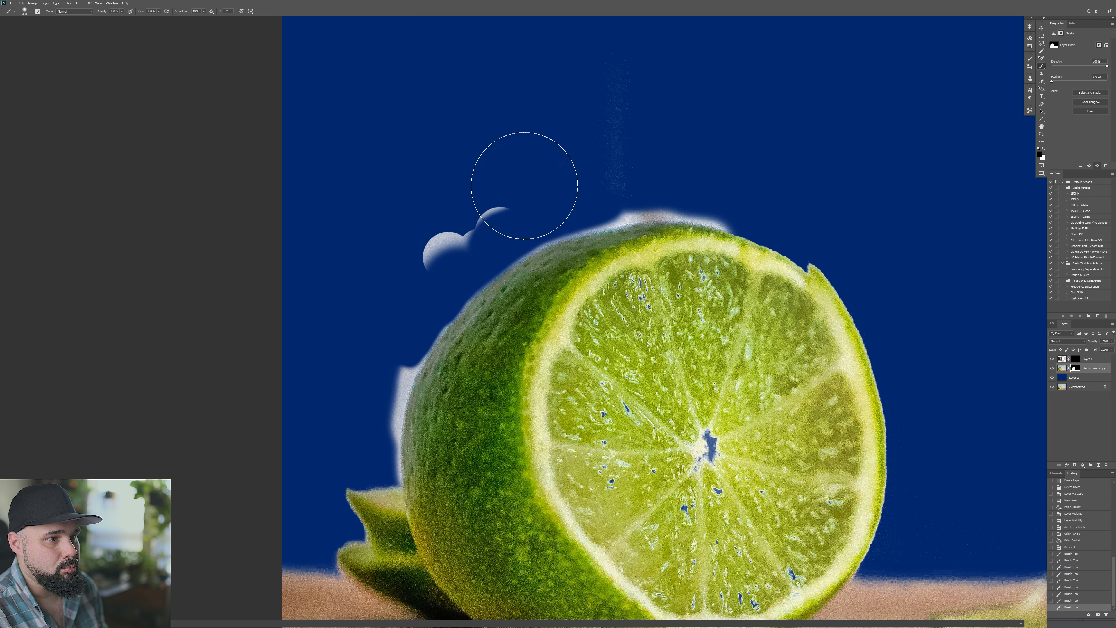
mouse_move(524, 186)
left_mouse_down()
mouse_move(468, 212)
mouse_move(409, 269)
left_mouse_up()
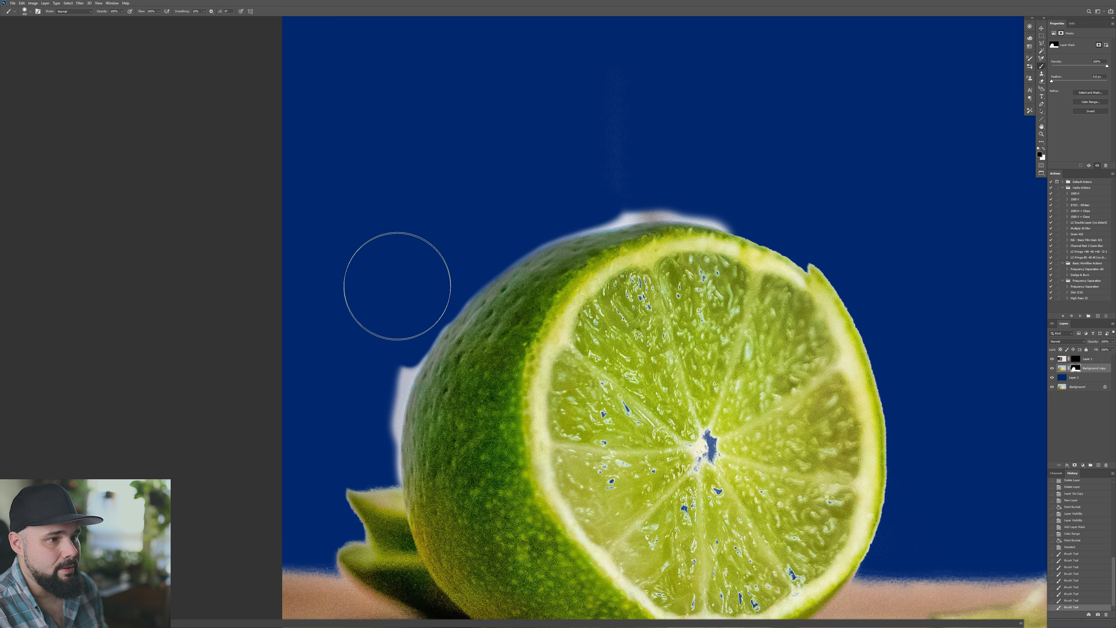
- Paint black with a smaller brush on the mask to hide the remaining wall along the lime's left side and top
key("bracketleft")
key("bracketleft")
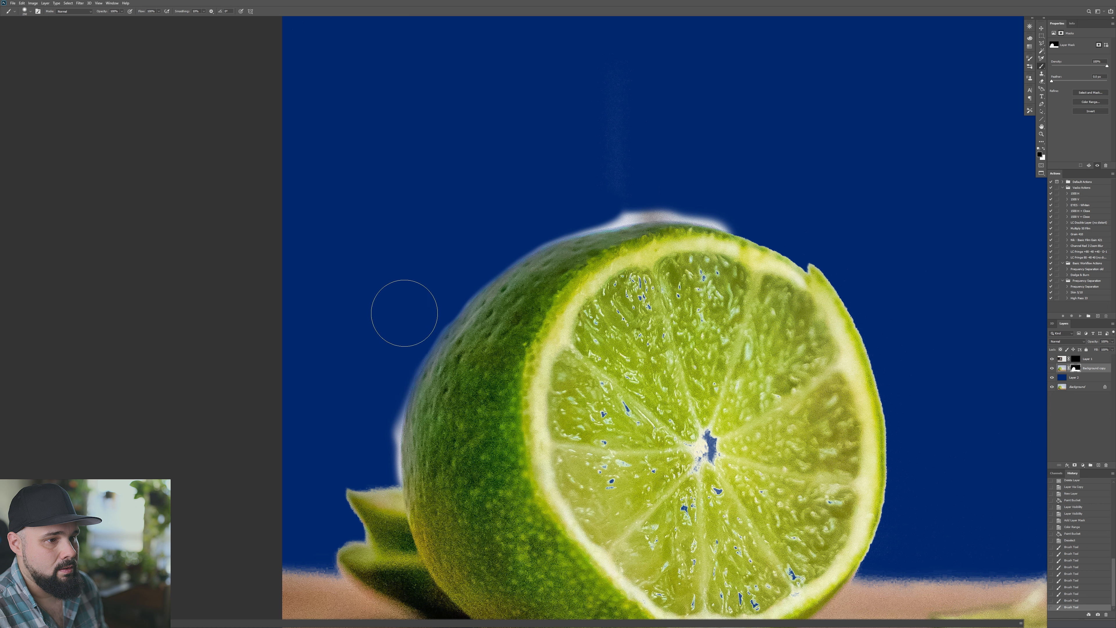
mouse_move(606, 191)
left_mouse_down()
mouse_move(537, 209)
mouse_move(688, 179)
mouse_move(737, 209)
mouse_move(667, 192)
mouse_move(637, 218)
left_mouse_up()
key("bracketleft")
key("bracketleft")
key("bracketleft")
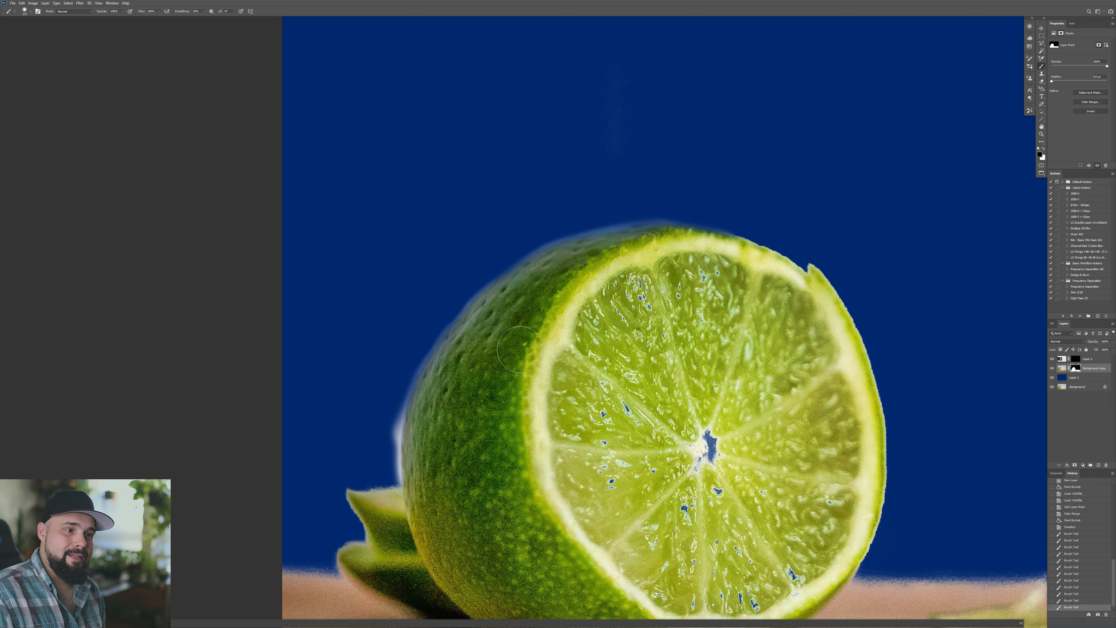
- Paint white on the mask beside the lime's lower-left edge, above the background slice, to reveal the wall and full rim
left_click_drag(595, 307, 649, 262)
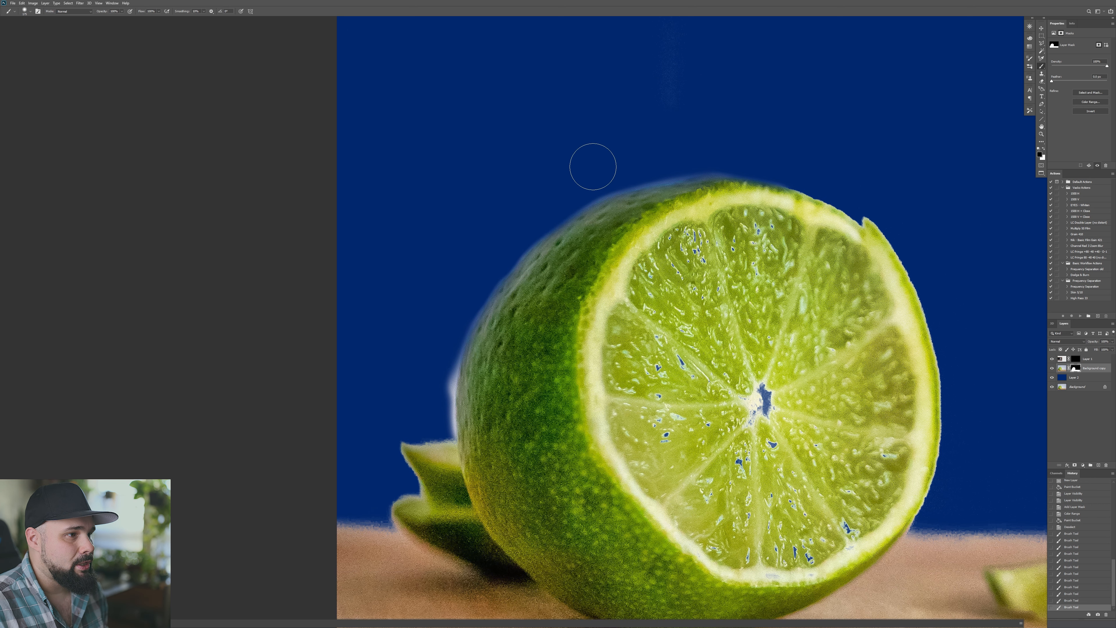
key("z")
left_click_drag(471, 432, 458, 324)
key("l")
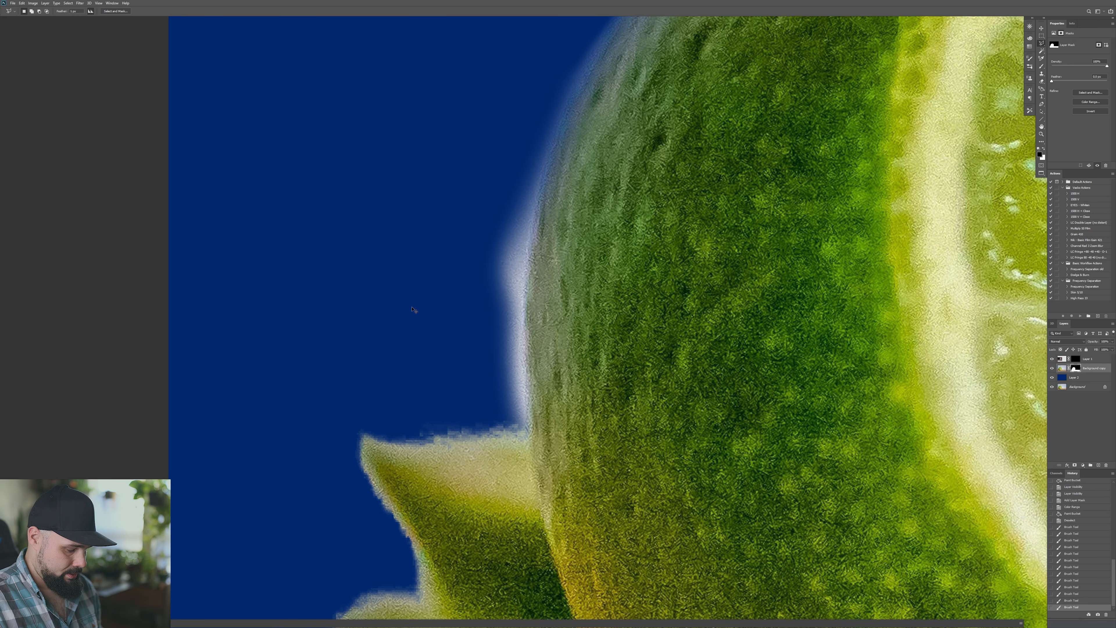
scroll(413, 310, "down", 4)
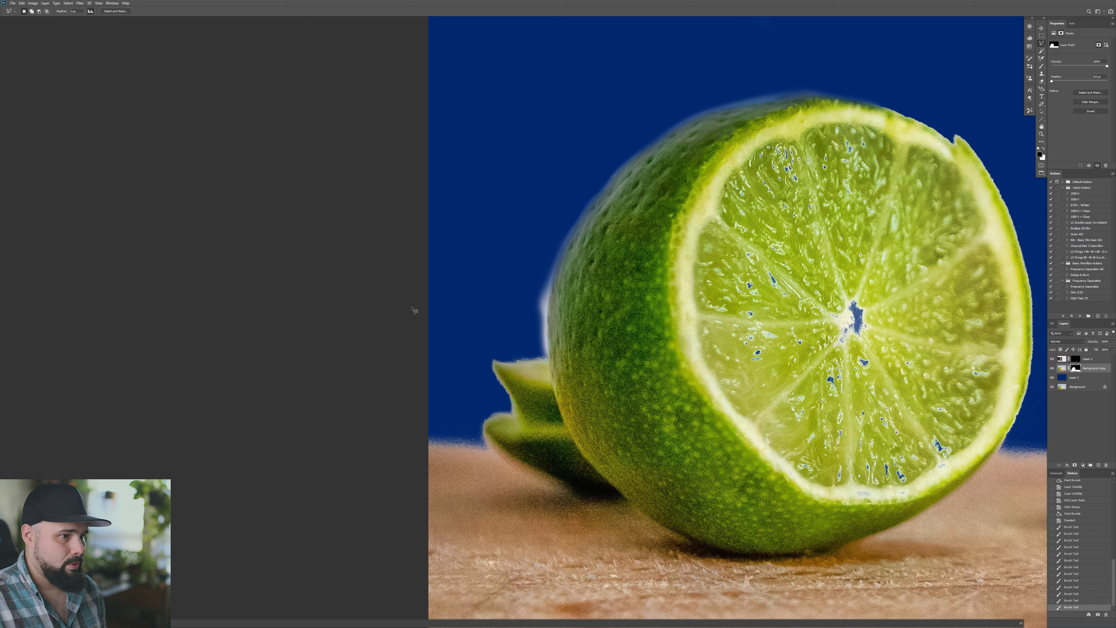
key("b")
key("x")
mouse_move(566, 352)
left_mouse_down()
mouse_move(544, 266)
mouse_move(570, 235)
mouse_move(535, 362)
left_mouse_up()
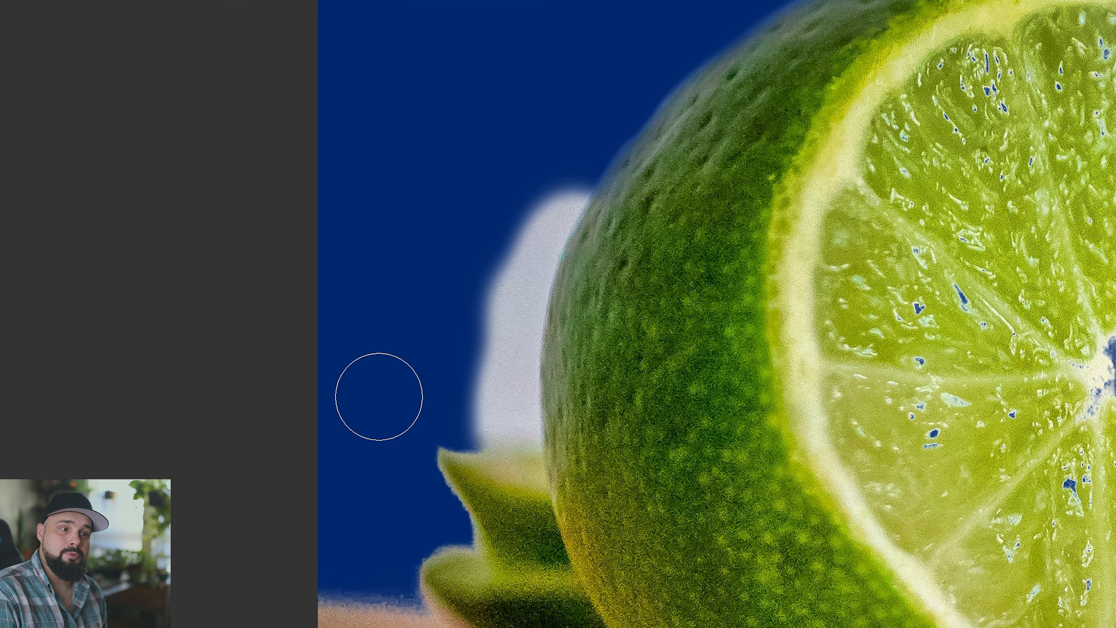
- Outline the revealed wall patch with a polygonal lasso selection that follows the lime's left edge and the slice's top
key("l")
left_click(380, 439)
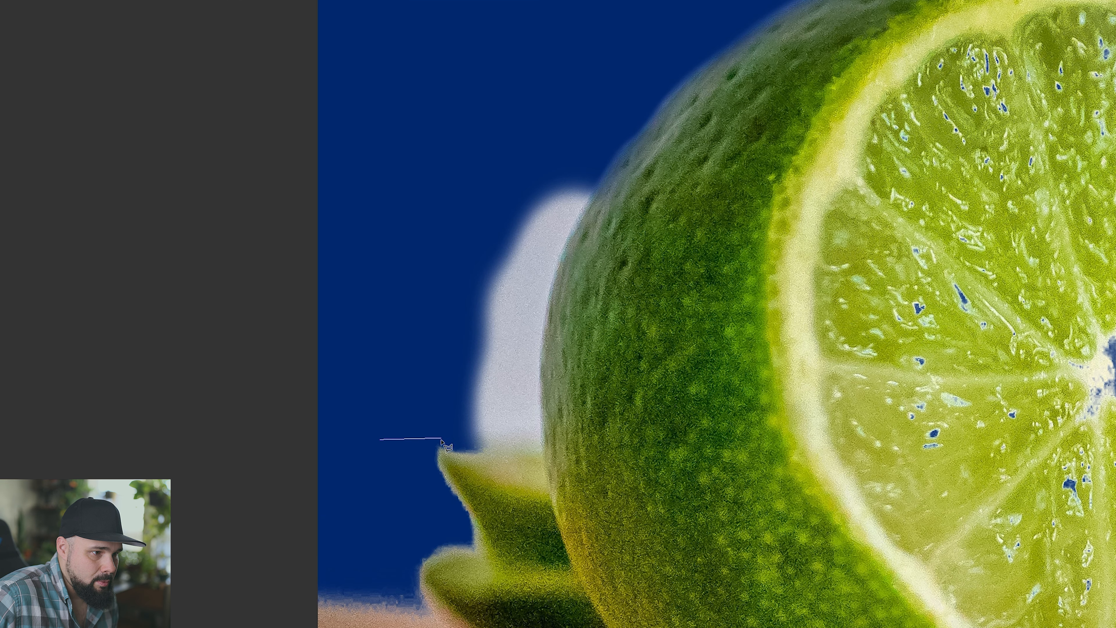
left_click(541, 456)
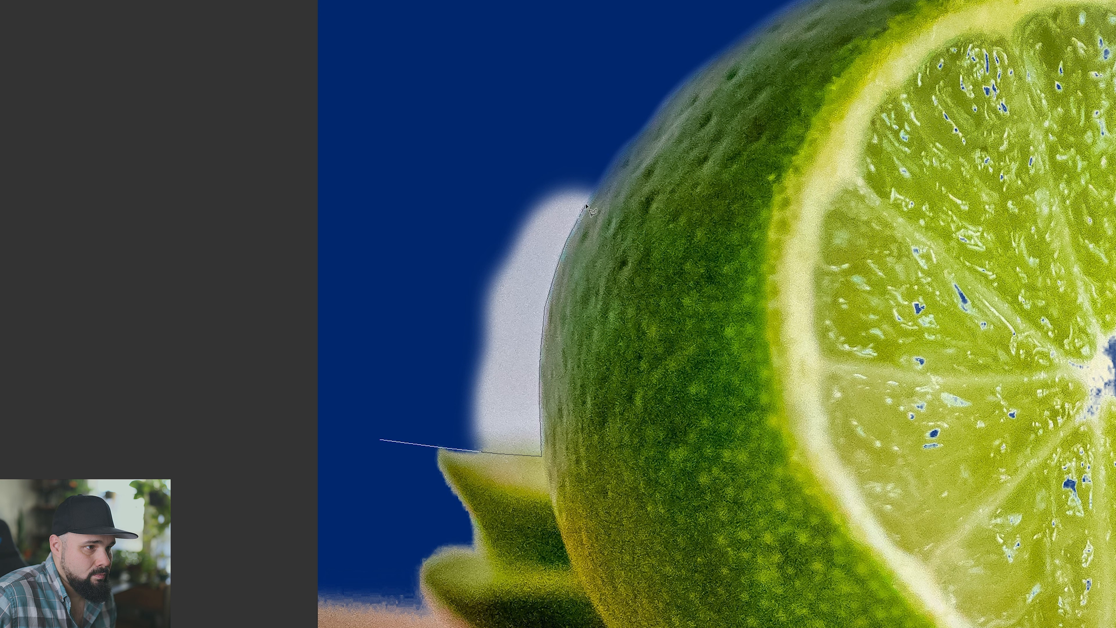
left_click(611, 155)
left_click(504, 108)
left_click(380, 272)
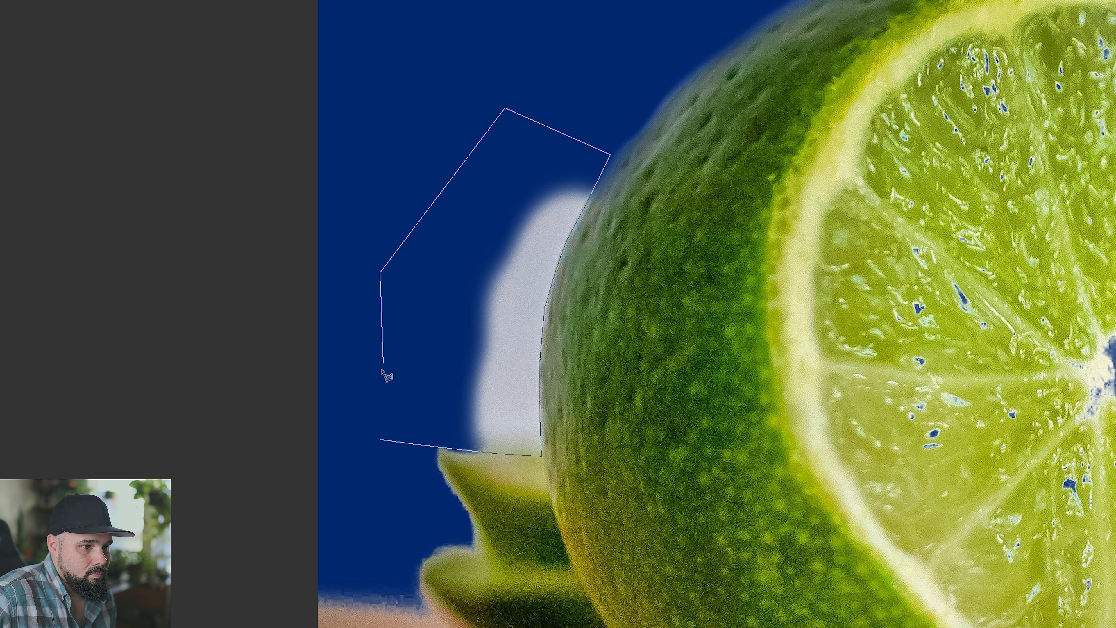
left_click(382, 436)
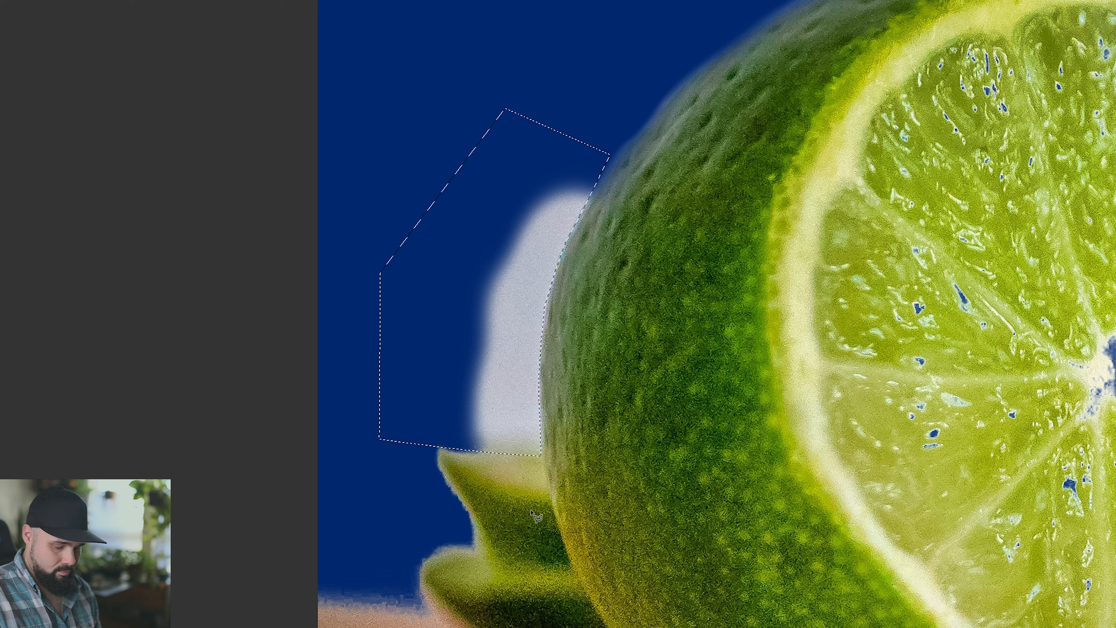
- Paint black inside the lasso selection on the mask to hide the wall up to the lime's edge, and deselect
key("b")
left_click_drag(436, 398, 508, 422)
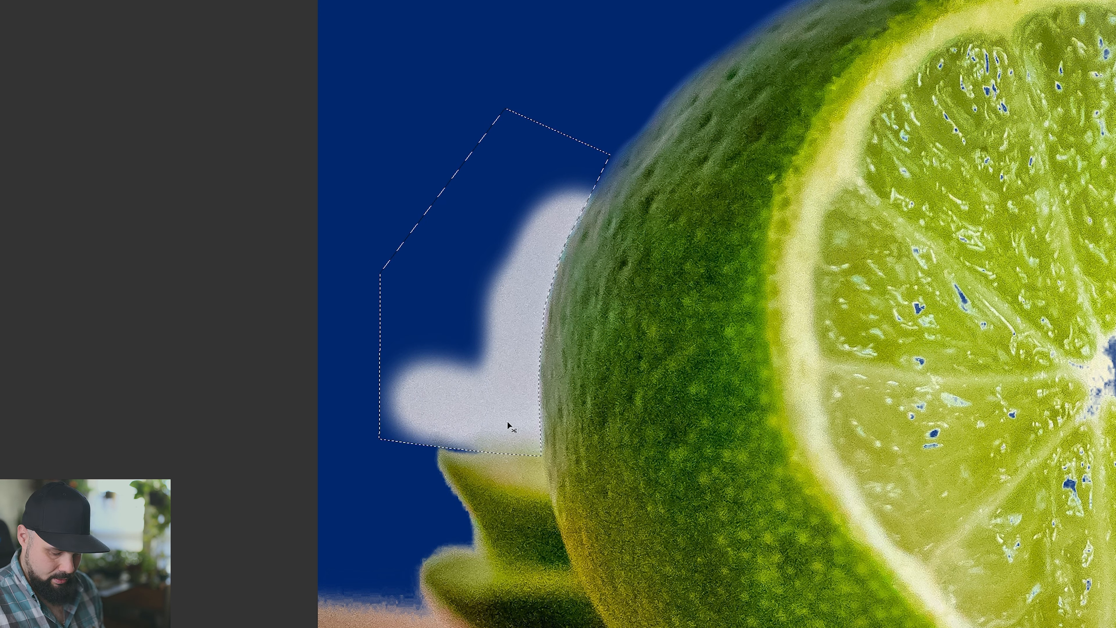
key("ctrl+z")
key("x")
mouse_move(433, 419)
left_mouse_down()
mouse_move(411, 429)
mouse_move(520, 354)
mouse_move(558, 246)
mouse_move(628, 174)
left_mouse_up()
key("ctrl+d")
key("m")
left_click_drag(746, 266, 576, 359)
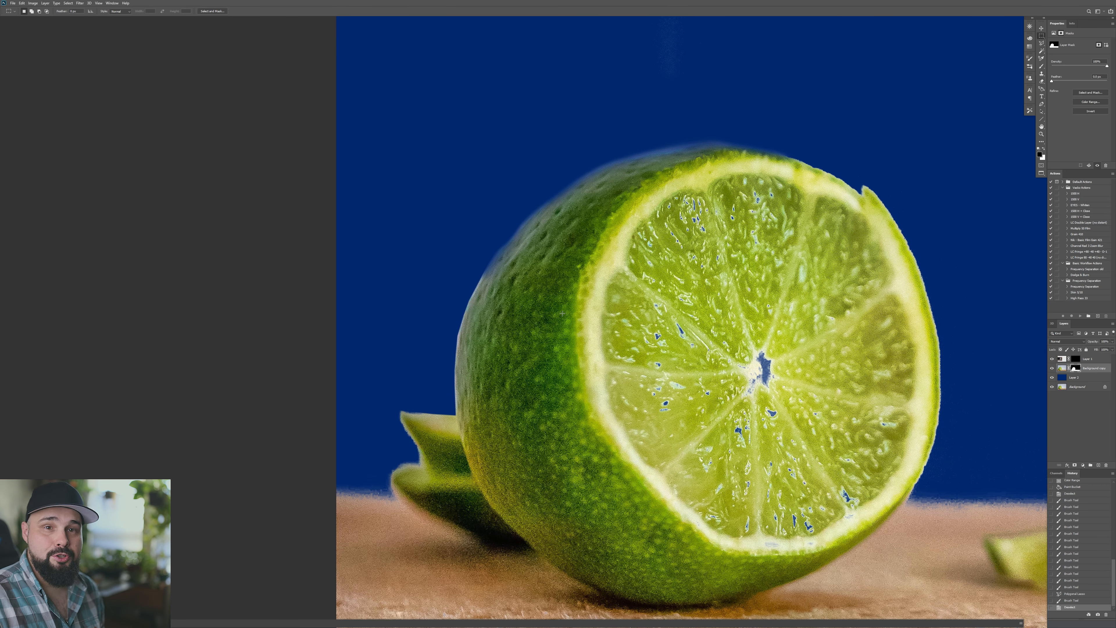
- Paint black with the brush on the mask along the lime's left and upper-left edge to clean up the remaining fringe
key("b")
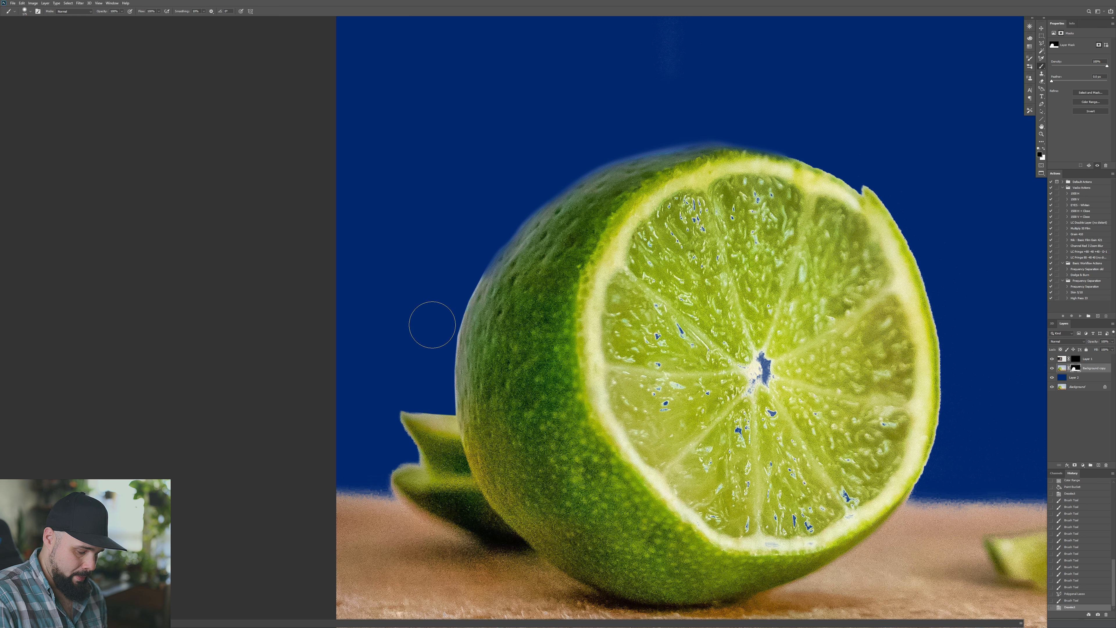
key("bracketleft")
key("bracketleft")
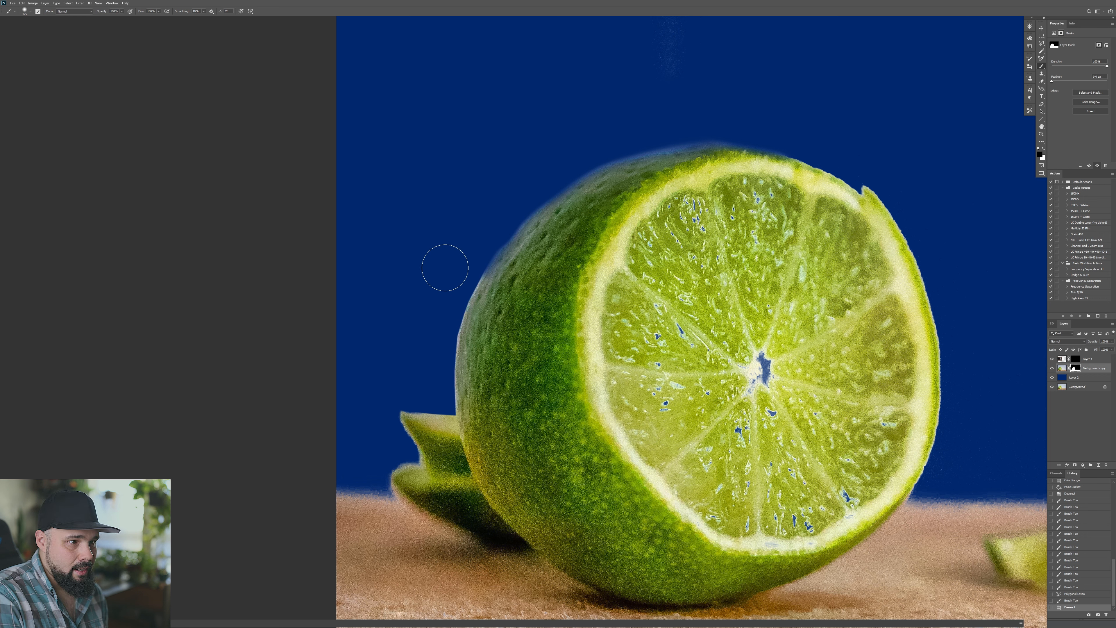
mouse_move(450, 274)
left_mouse_down()
mouse_move(429, 334)
mouse_move(451, 254)
left_mouse_up()
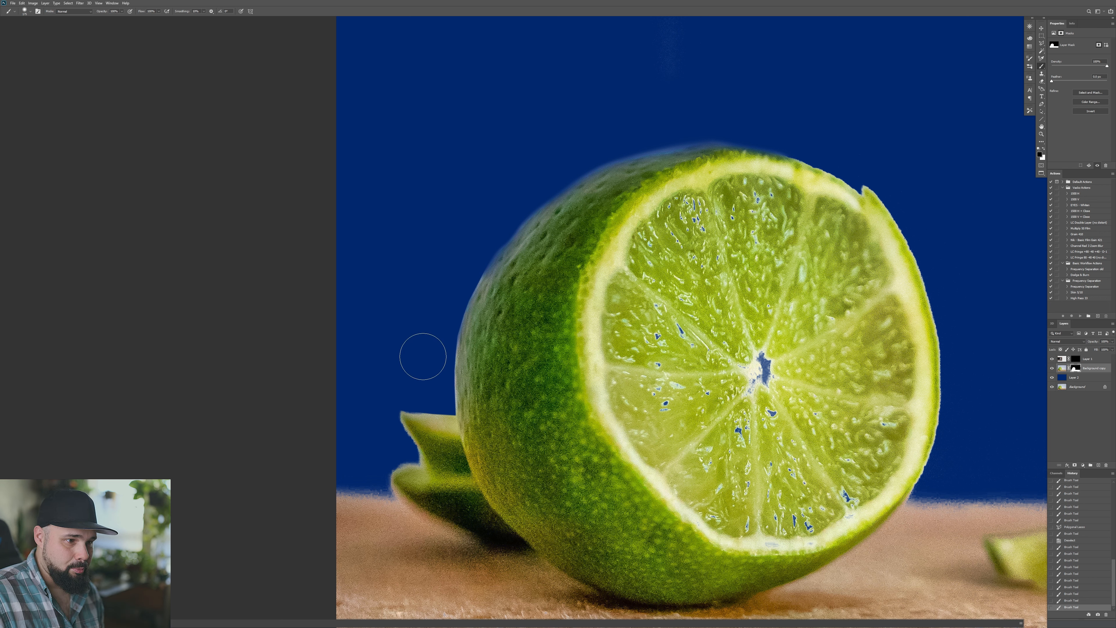
mouse_move(423, 375)
left_mouse_down()
mouse_move(455, 260)
mouse_move(431, 319)
mouse_move(446, 274)
mouse_move(486, 189)
mouse_move(508, 199)
left_mouse_up()
- Hide and reshow the blue layer to compare the result with the original photo, activating Layer 1's mask in between
key("ctrl+0")
left_click(1052, 377)
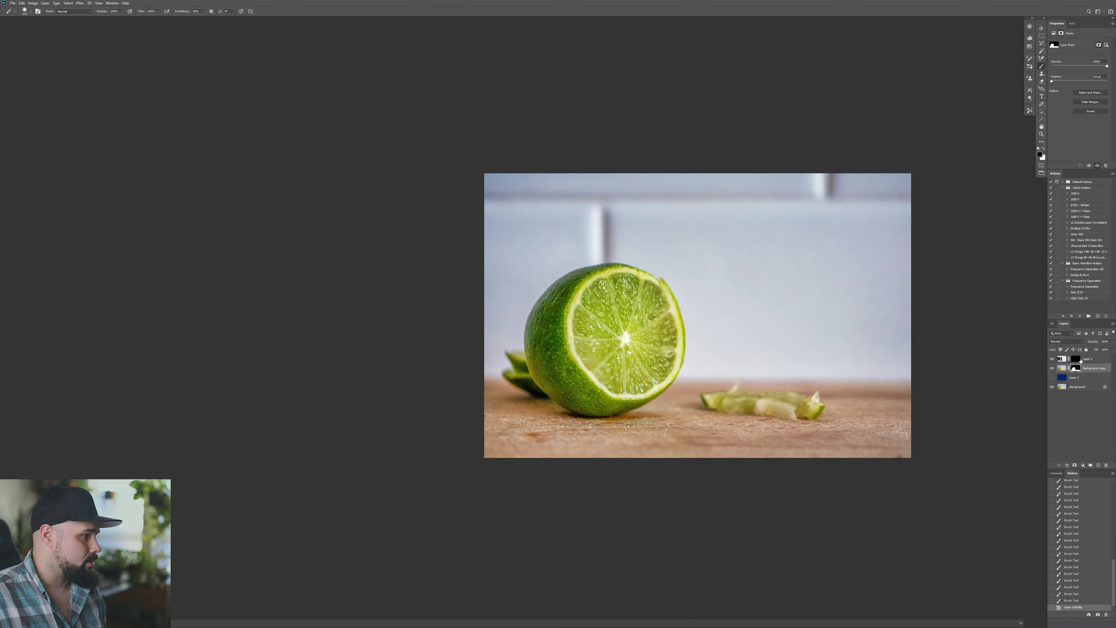
left_click(1076, 359)
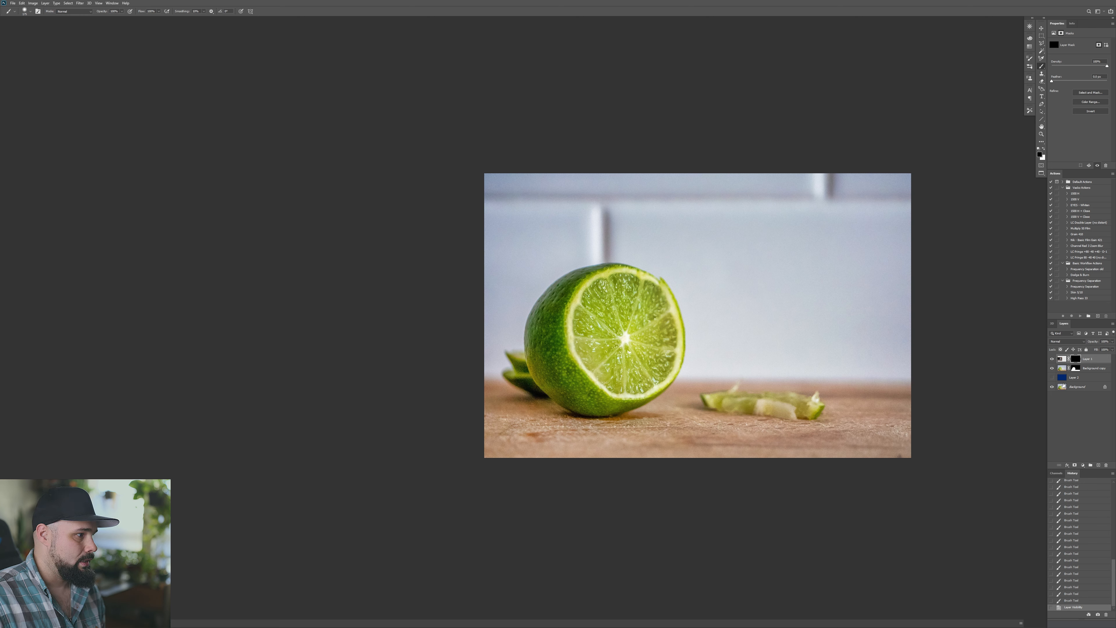
left_click(1052, 377)
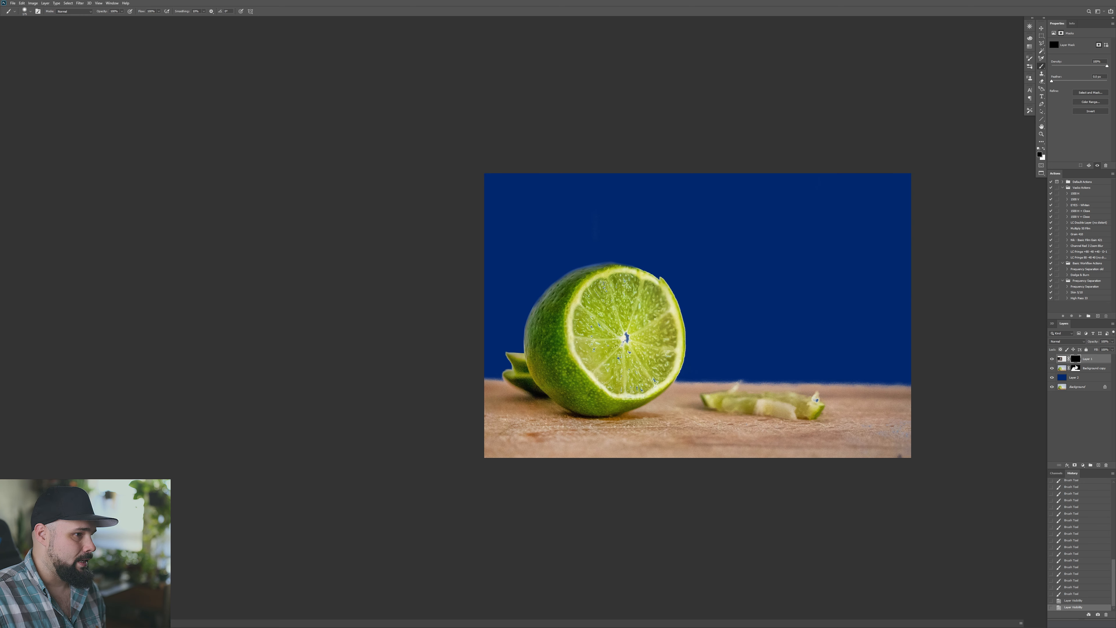
- On the Background copy's mask, outline a rectangle on the wall beside the lime with the Polygonal Lasso at 0 px feather
left_click(1076, 368)
key("z")
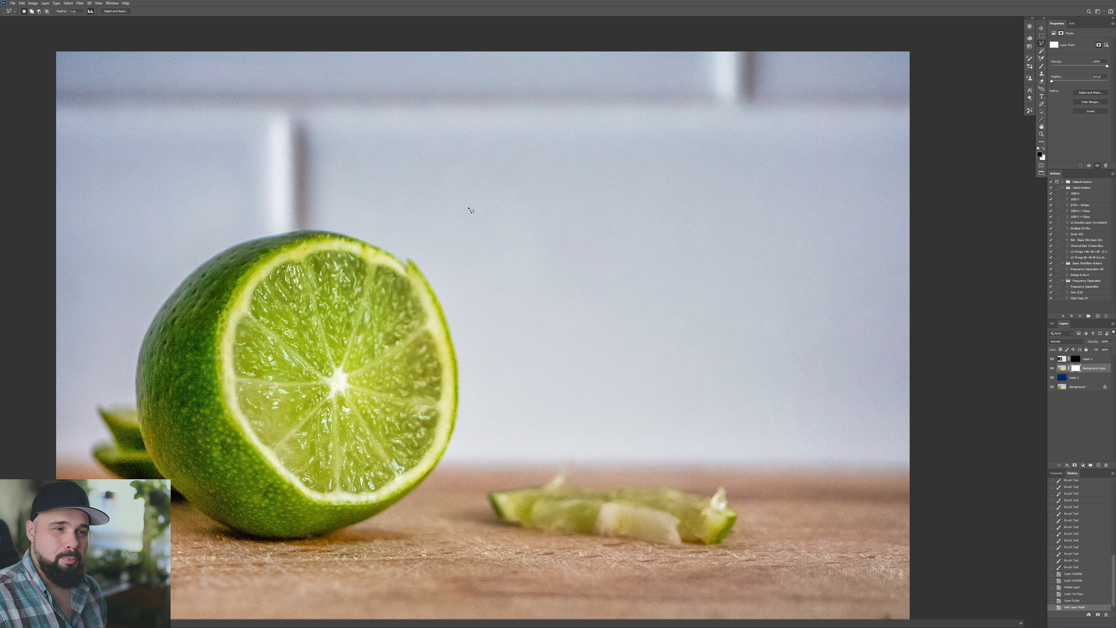
left_click(471, 205)
key("Escape")
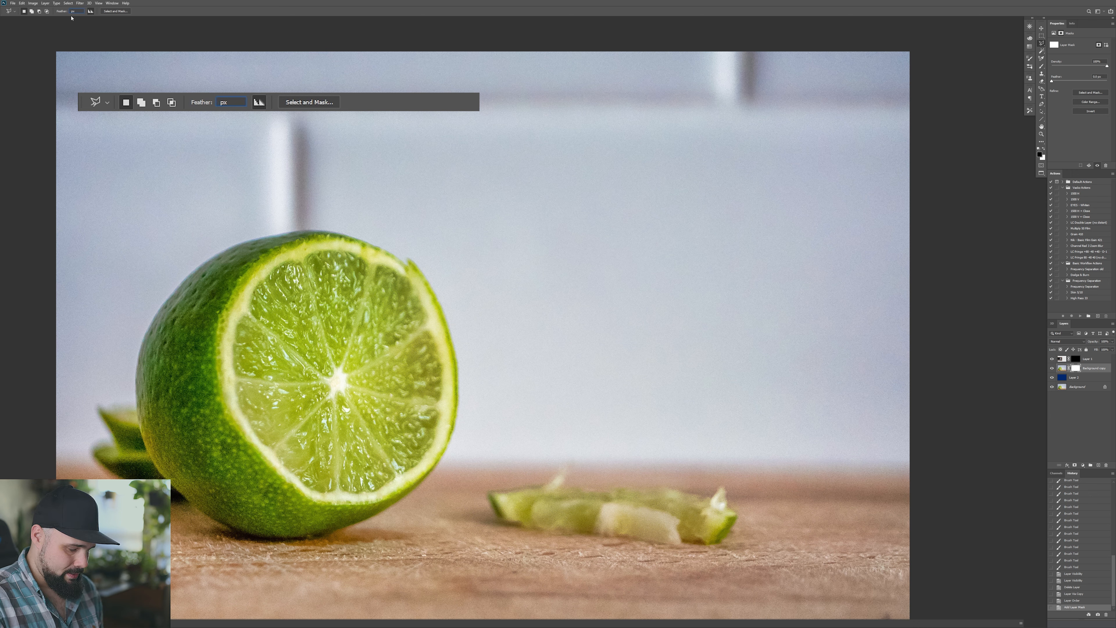
left_click(473, 208)
left_click(473, 279)
left_click(536, 280)
left_click(536, 205)
left_click(474, 207)
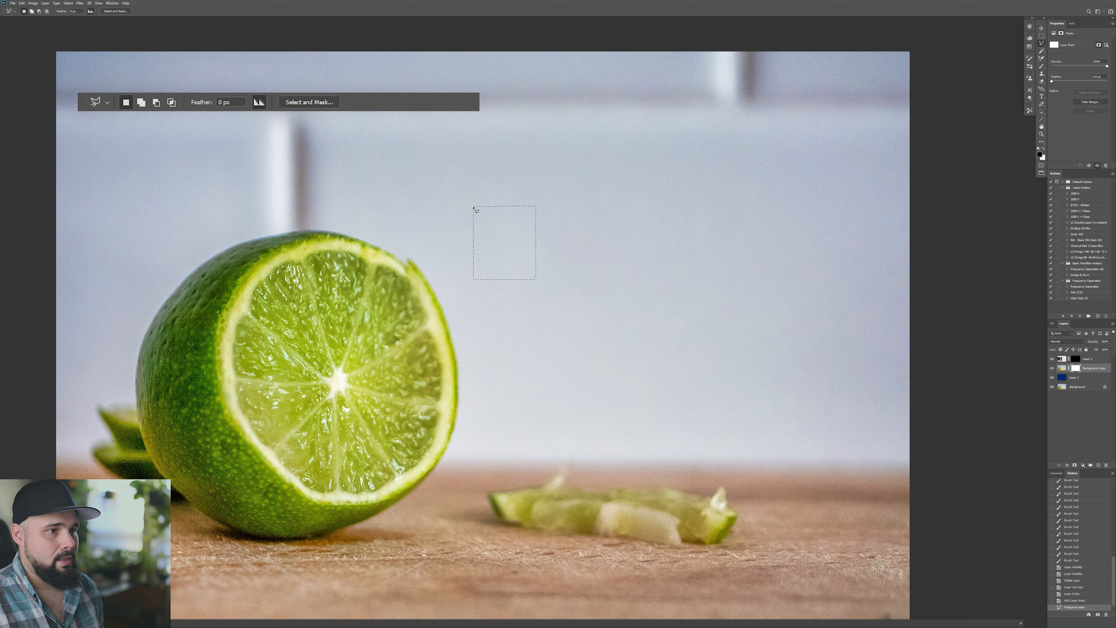
- Fill the rectangular selection with black on the mask using the Paint Bucket, deselect, and inspect the hard edge up close
key("b")
key("g")
left_click(508, 246)
key("ctrl+d")
key("z")
mouse_move(491, 230)
left_mouse_down()
mouse_move(513, 238)
mouse_move(485, 224)
left_mouse_up()
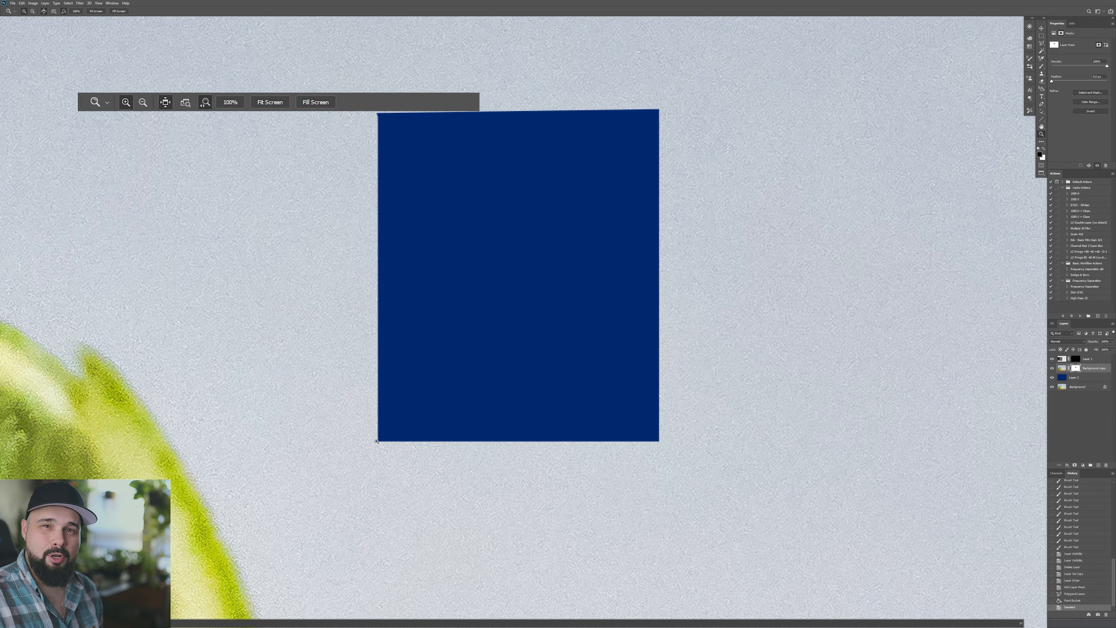
key("ctrl+minus")
key("ctrl+minus")
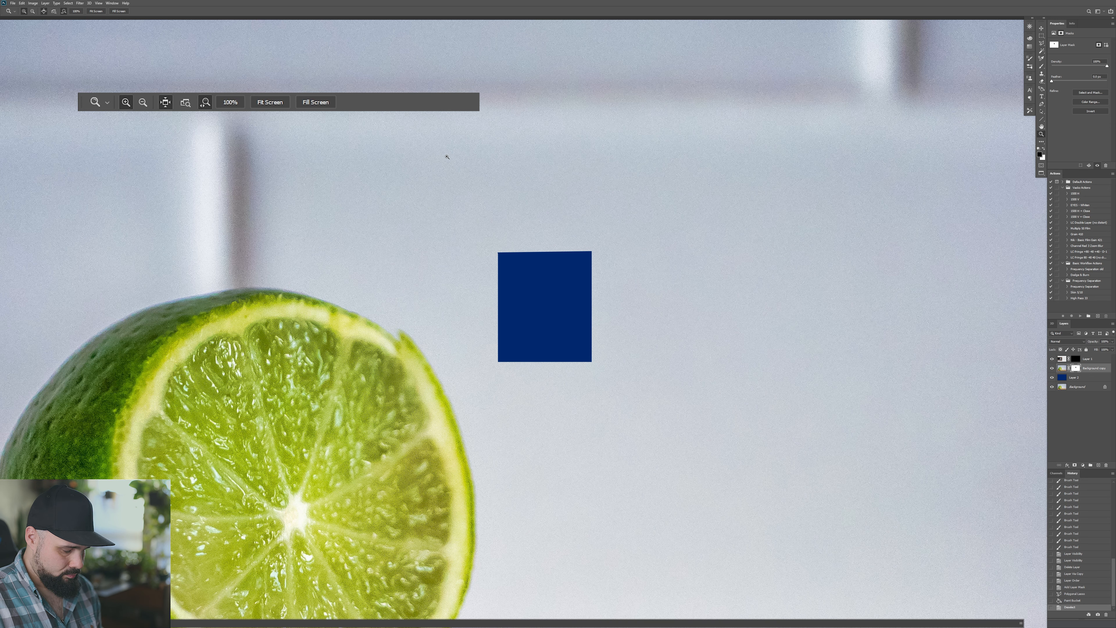
- Set the Polygonal Lasso's feather to 1 px and outline a second rectangle to the right of the blue one
key("l")
left_click_drag(77, 12, 59, 12)
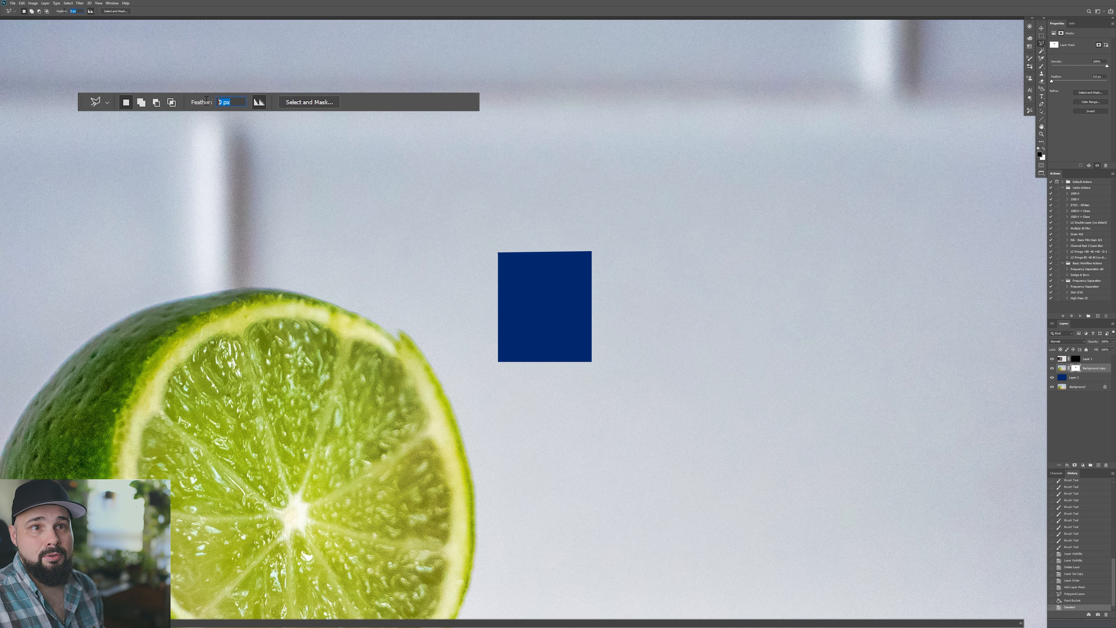
type("1")
key("Return")
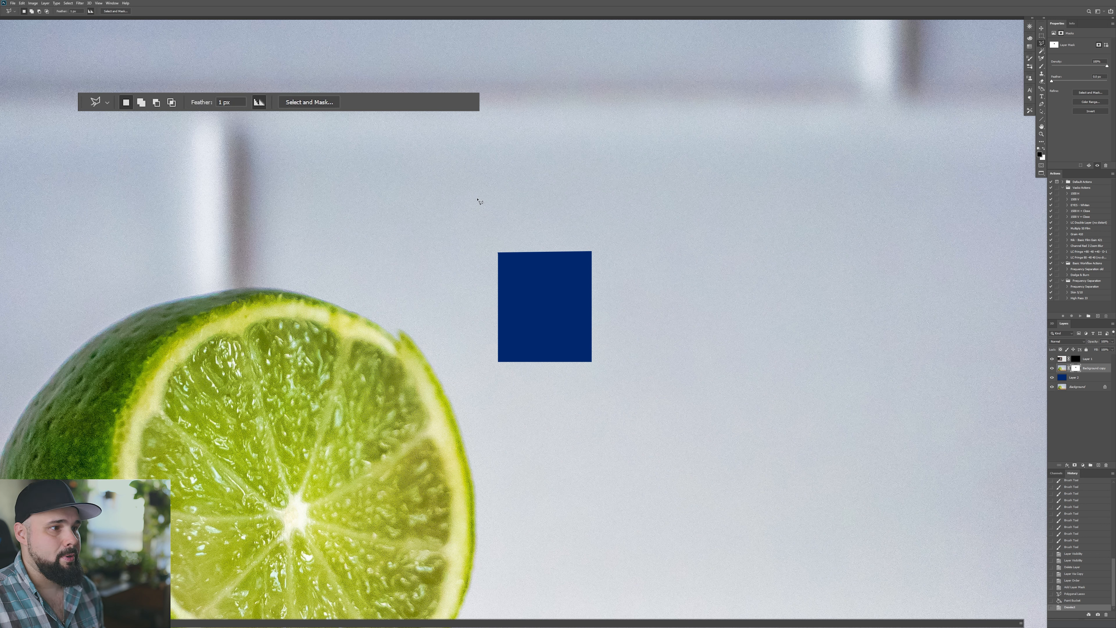
left_click(647, 255)
left_click(646, 361)
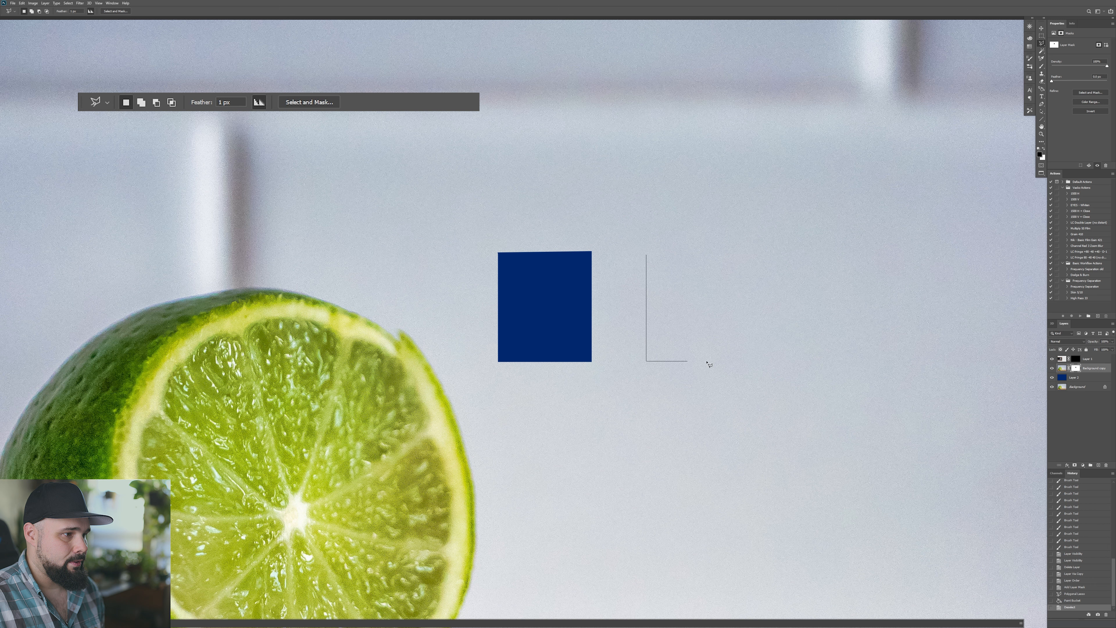
left_click(726, 361)
left_click(726, 259)
left_click(726, 251)
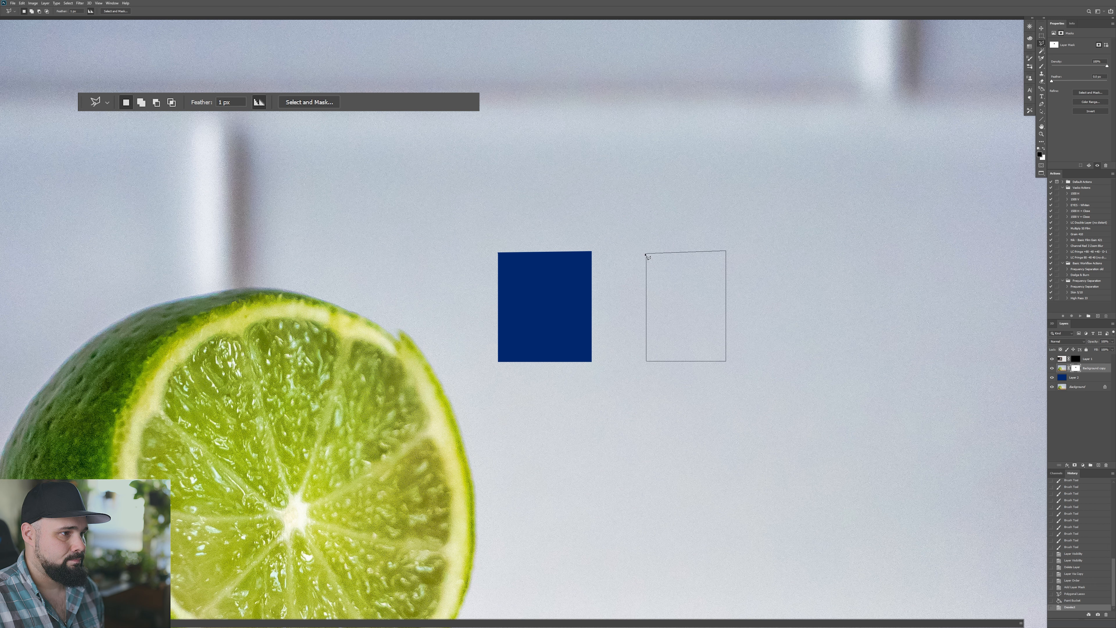
left_click(647, 254)
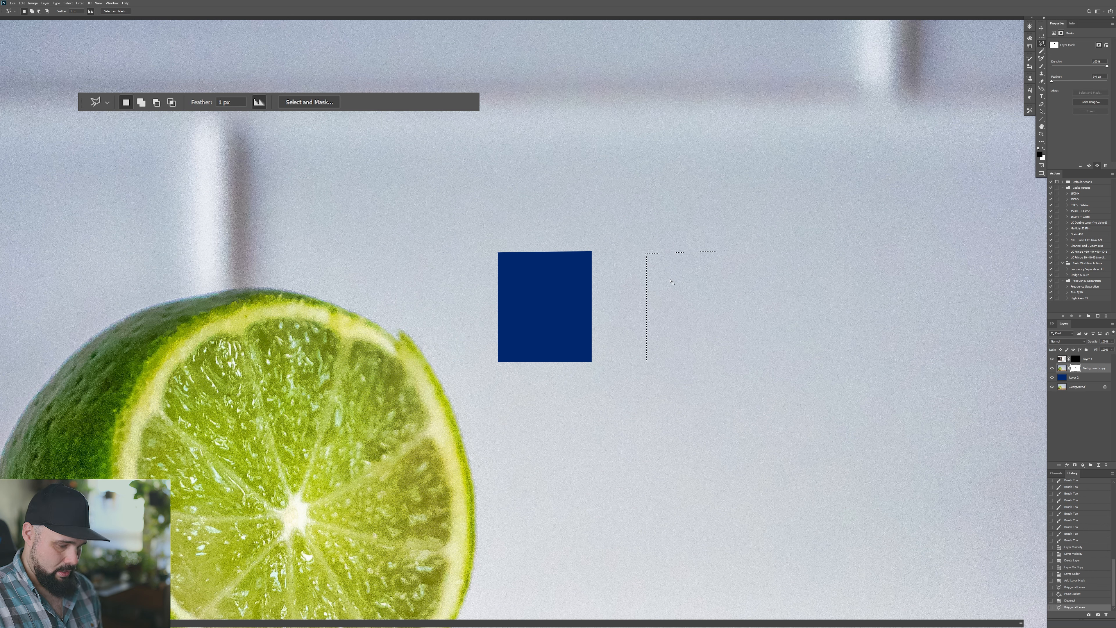
- Fill the second rectangular selection with black on the mask, deselect, and compare the edges of both rectangles up close
key("g")
left_click(676, 319)
key("ctrl+d")
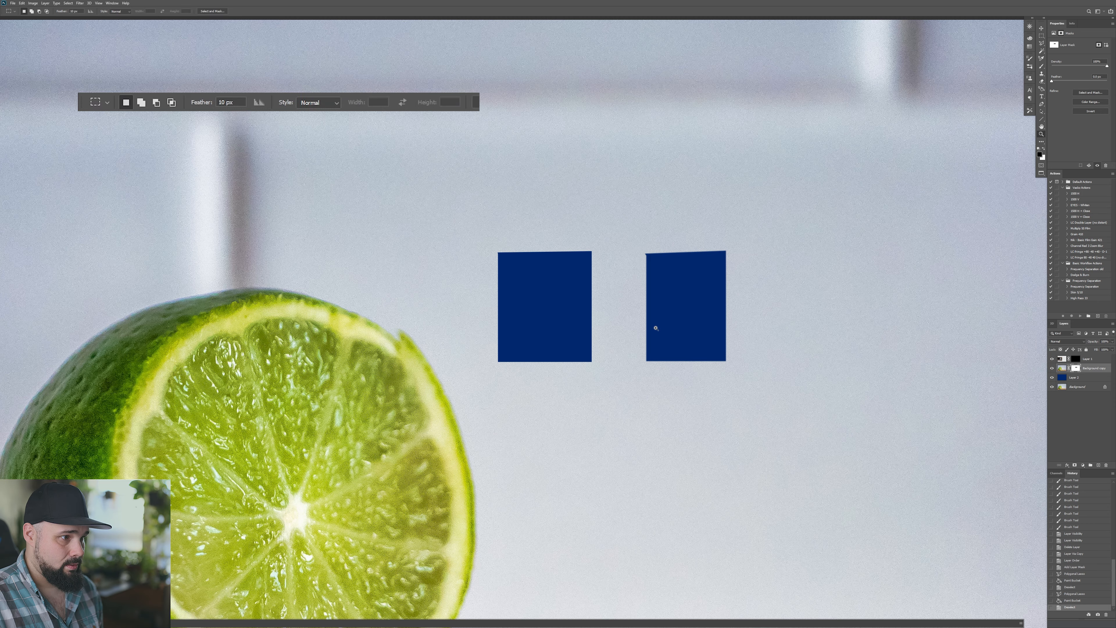
key("z")
left_click(622, 302)
left_click(624, 302)
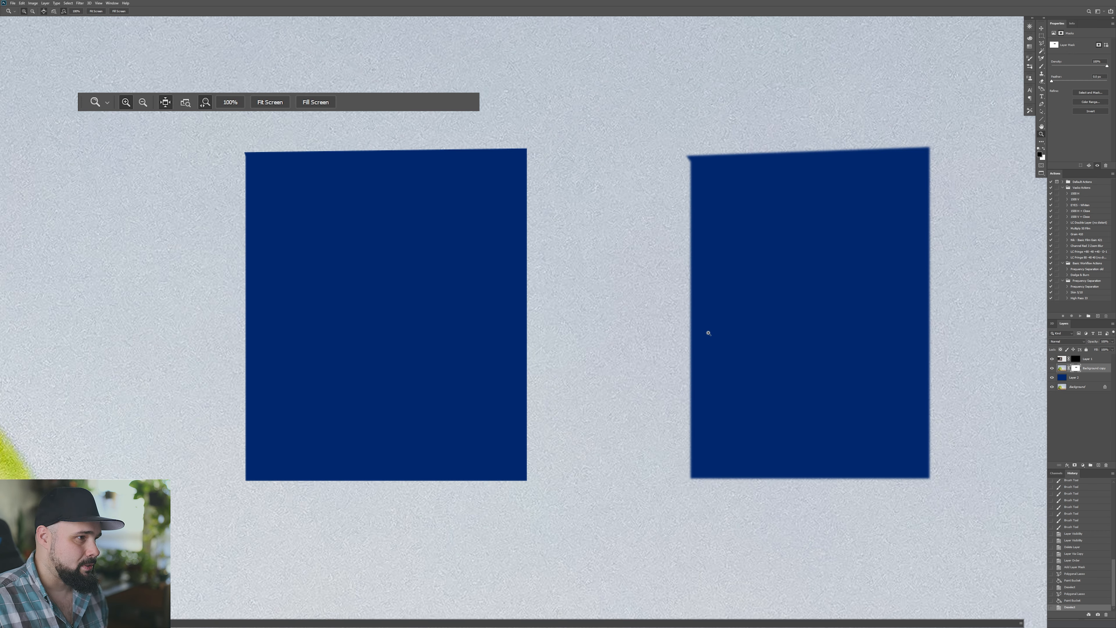
left_click_drag(793, 235, 690, 215)
key("ctrl+minus")
key("ctrl+minus")
key("ctrl+minus")
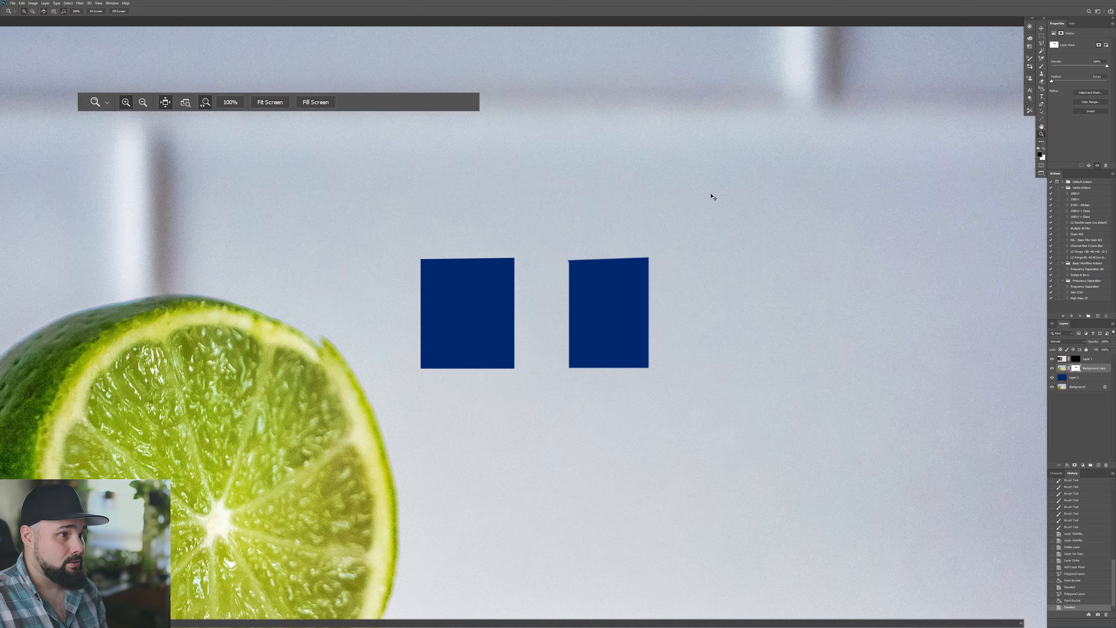
- Set the Polygonal Lasso's feather to 50 px and outline a third rectangle to the right of the two blue ones
key("l")
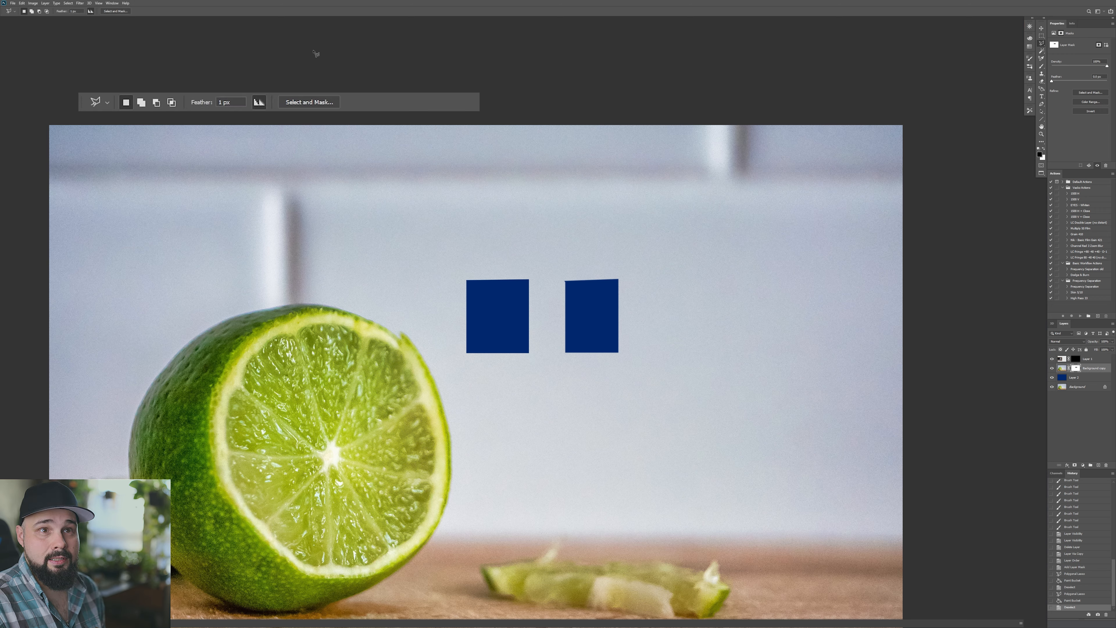
left_click(81, 9)
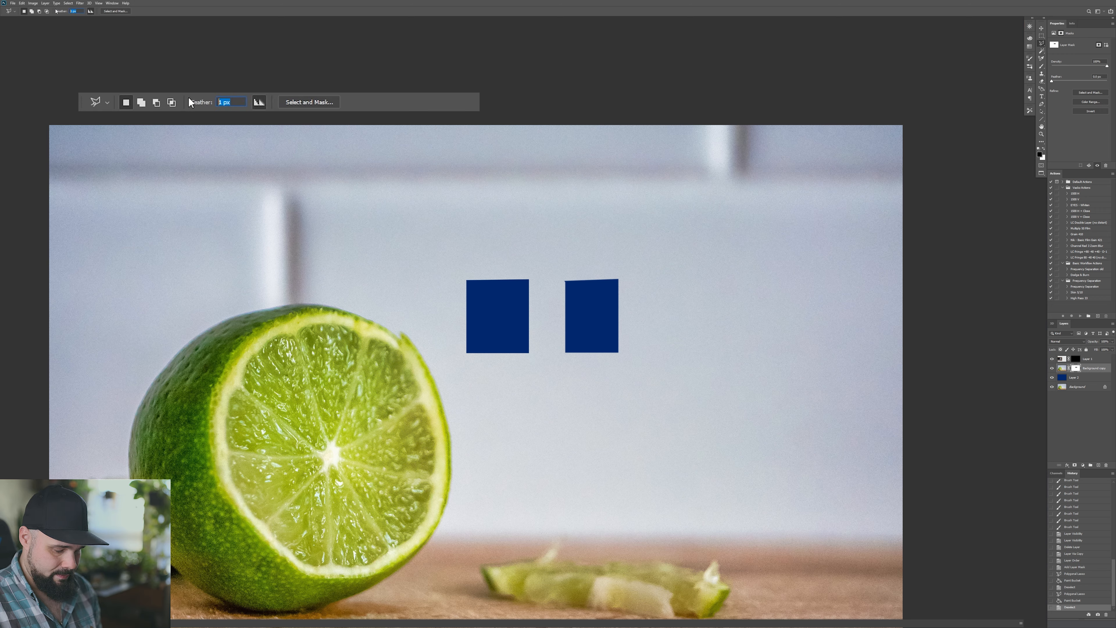
key("Return")
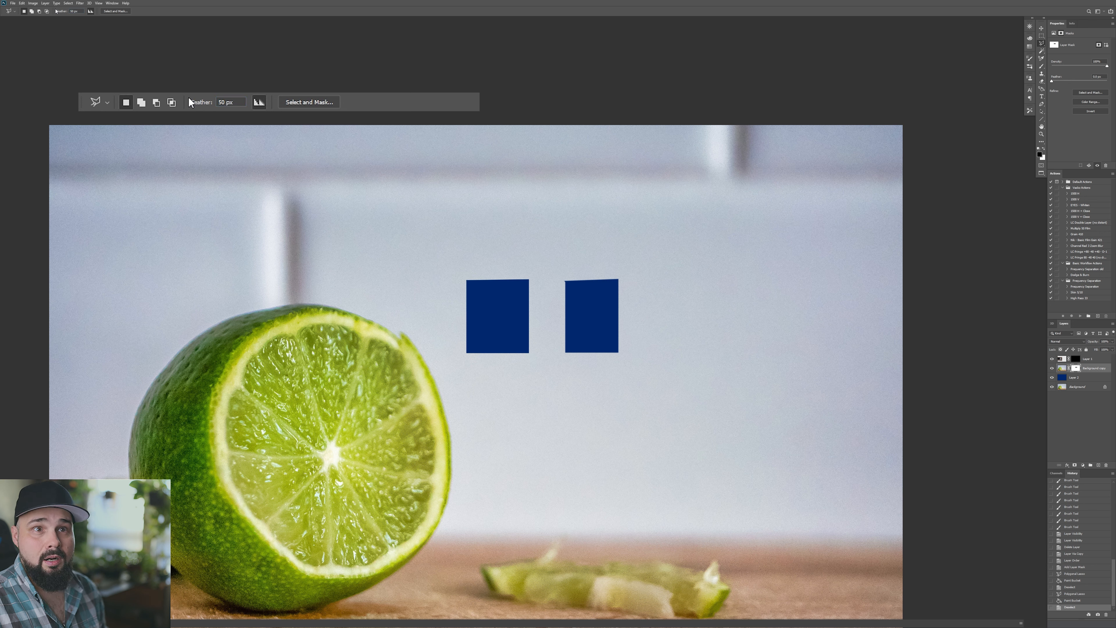
left_click(664, 283)
left_click(663, 354)
left_click(721, 281)
left_click(664, 284)
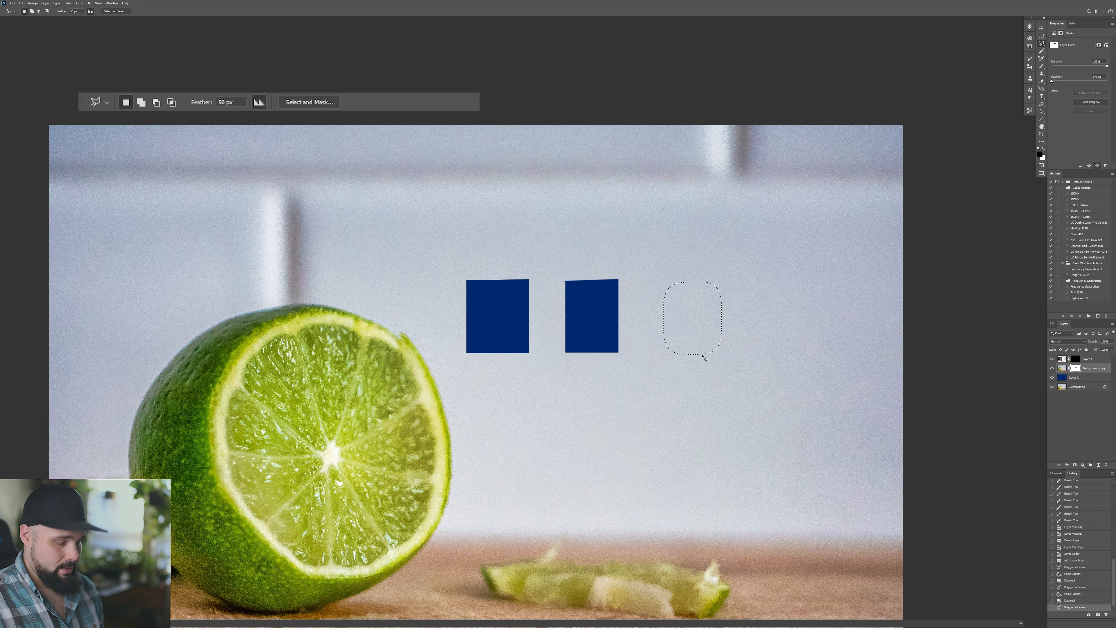
- Fill the 50 px feathered selection with black on the mask using the Paint Bucket, and deselect
key("g")
left_click(691, 320)
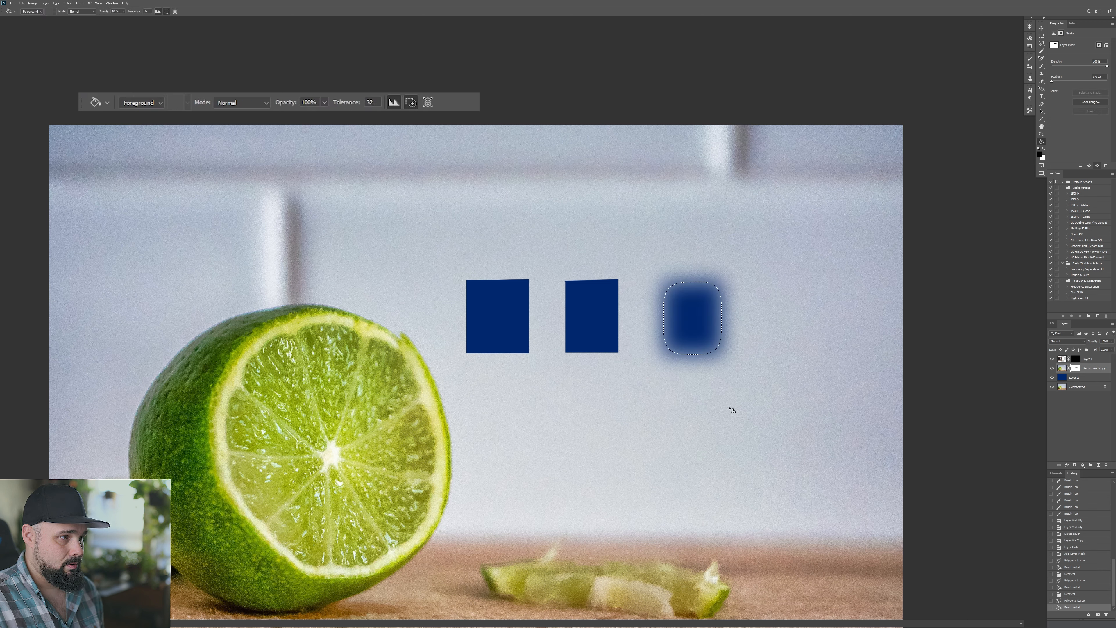
key("m")
key("ctrl+d")
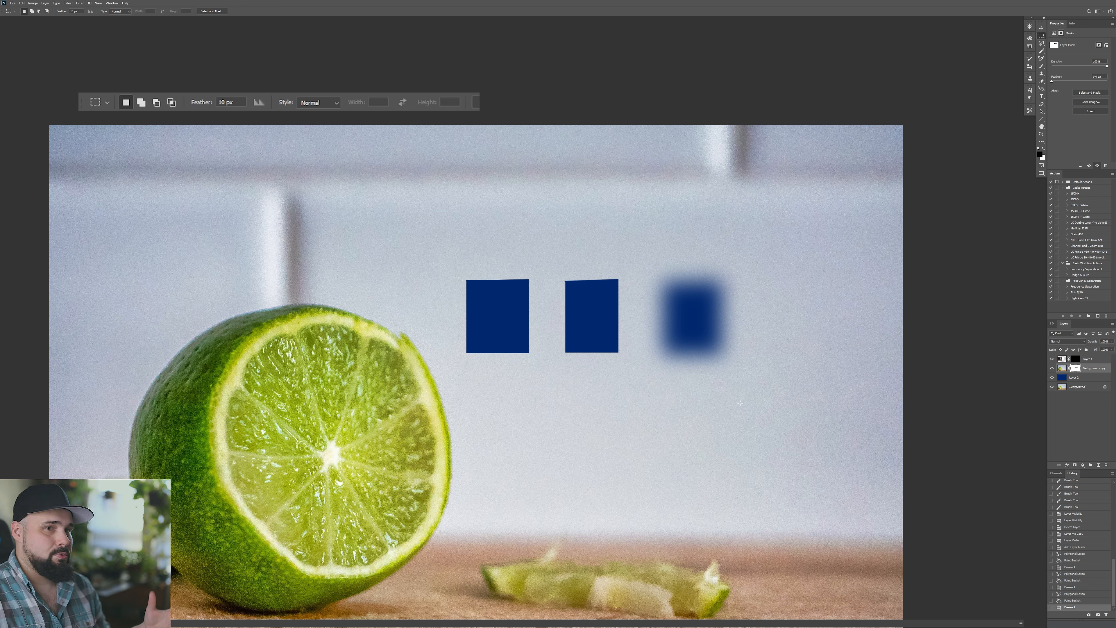
- Switch to the freehand Lasso at 0 px feather and outline an irregular curved shape on the wall below the rectangles
left_click(1042, 43)
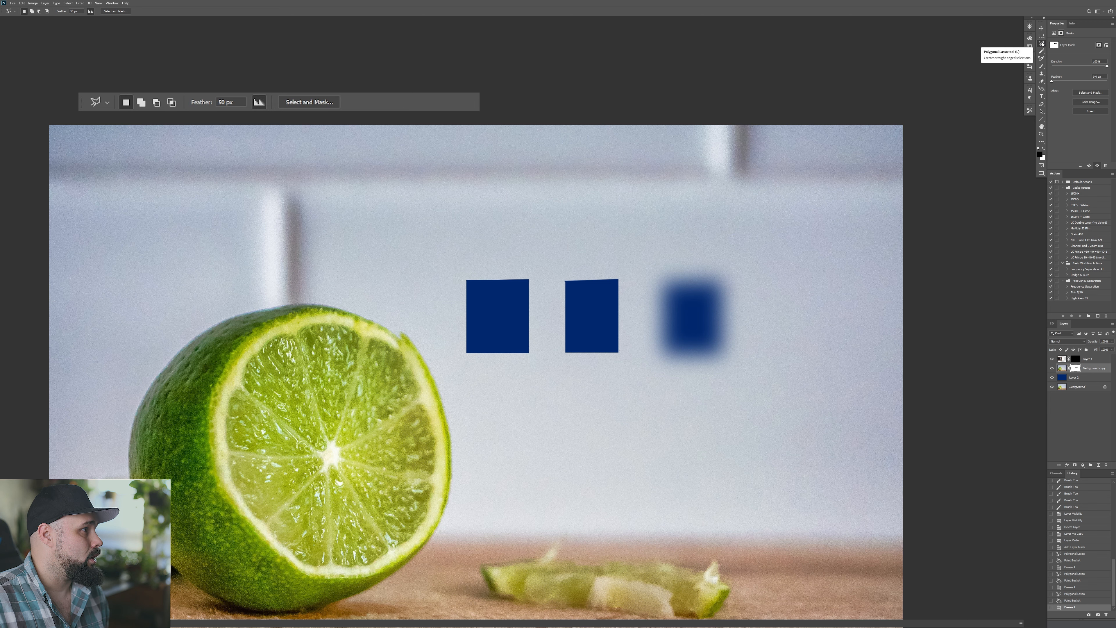
right_click(1043, 47)
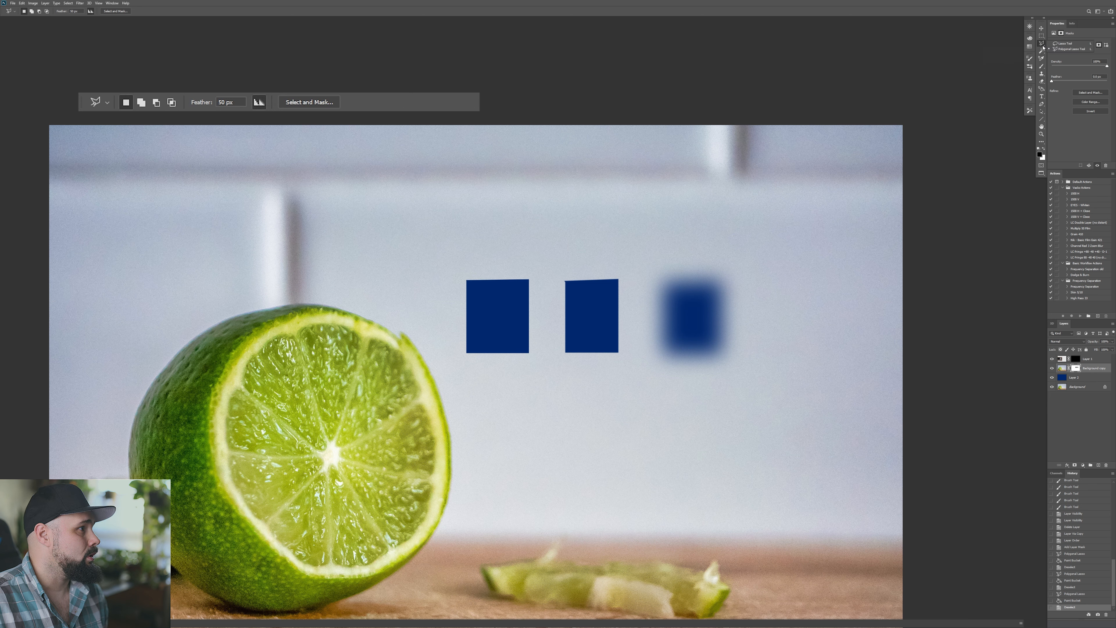
left_click(1064, 44)
mouse_move(530, 449)
left_mouse_down()
mouse_move(561, 427)
mouse_move(602, 455)
left_mouse_up()
mouse_move(581, 501)
left_mouse_down()
mouse_move(560, 479)
mouse_move(513, 482)
mouse_move(531, 446)
left_mouse_up()
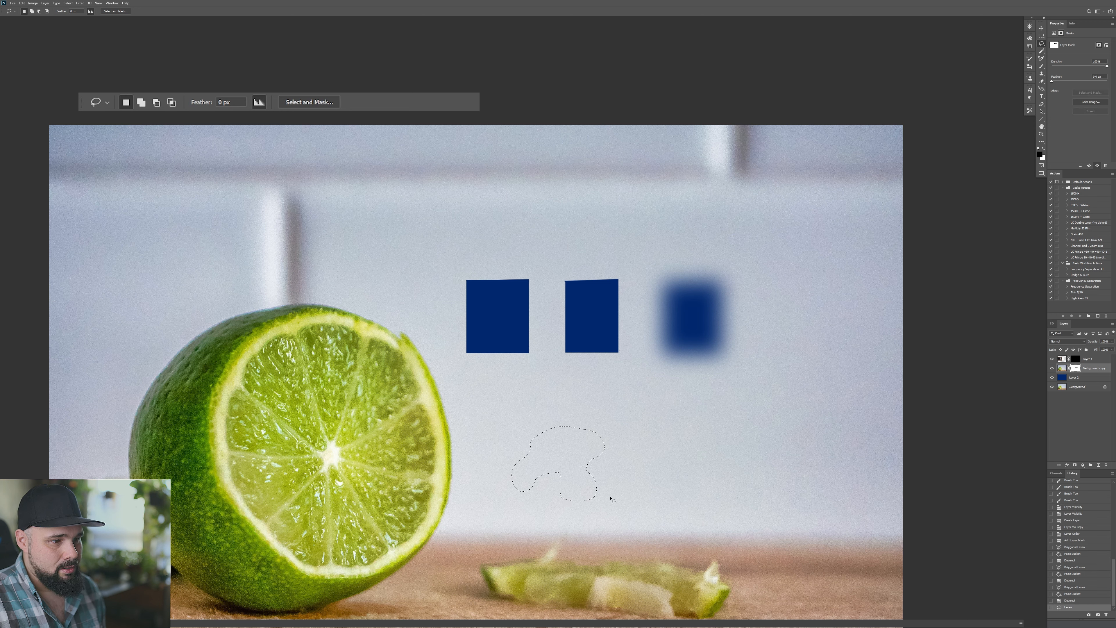
- Fill the irregular freehand selection with black on the mask using the Paint Bucket, and deselect
key("g")
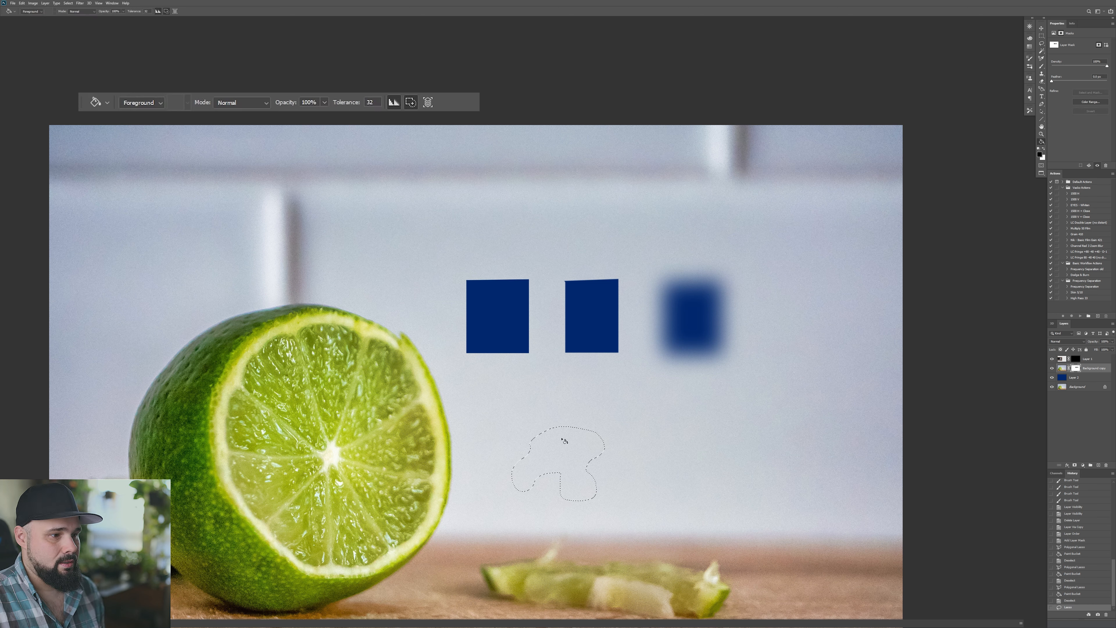
left_click(562, 464)
key("m")
key("ctrl+d")
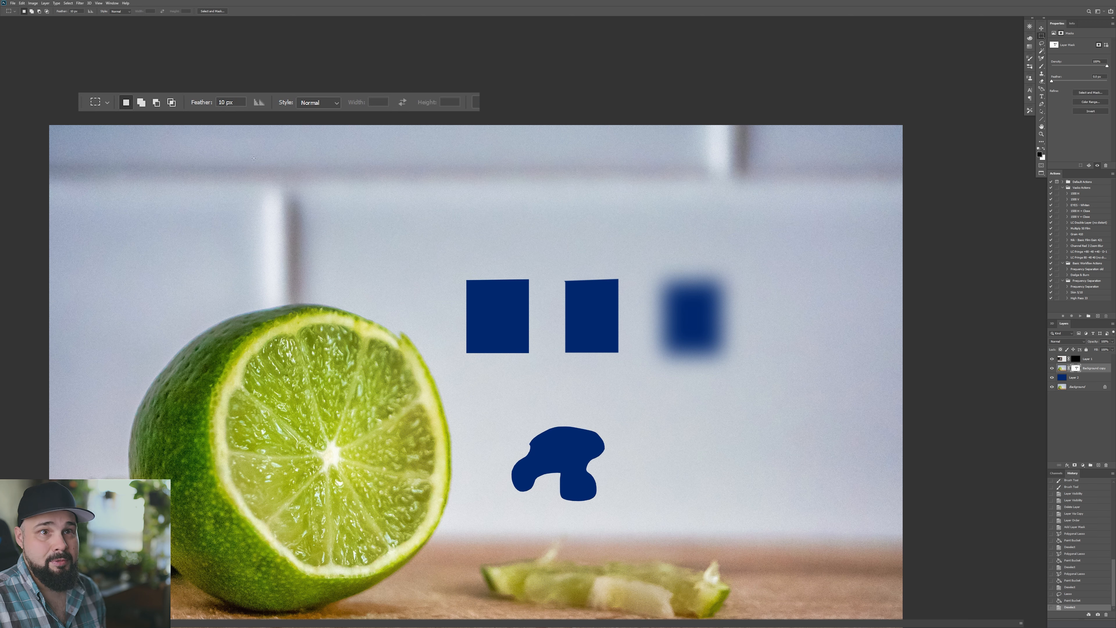
- Set the freehand Lasso's feather to 30 px and outline another irregular shape to the right of the blue curved one
key("l")
left_click(78, 12)
type("30")
key("Return")
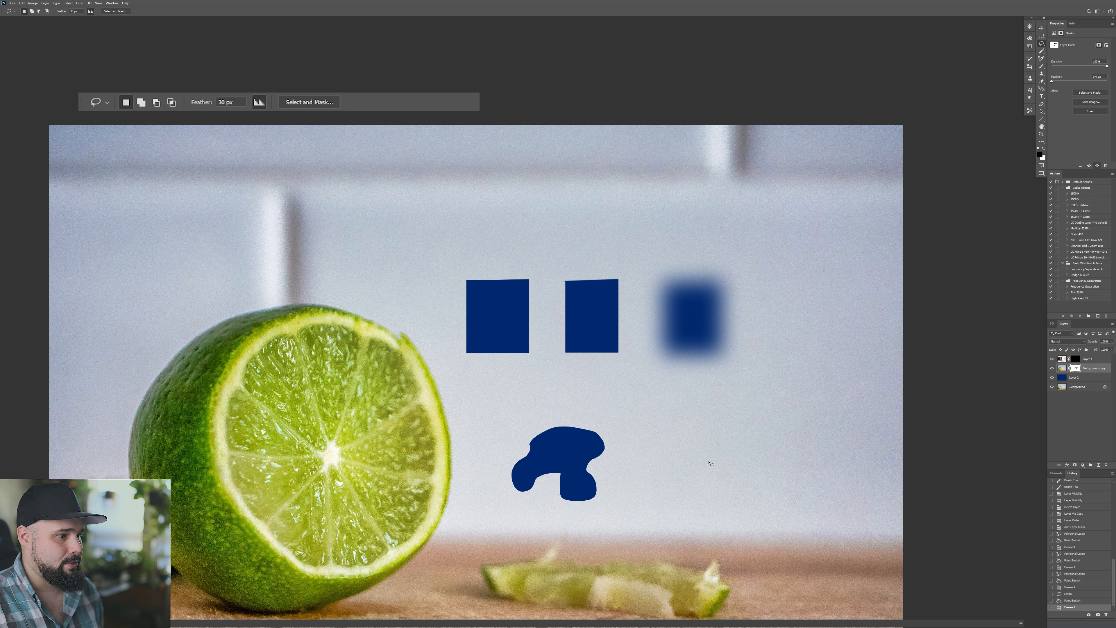
mouse_move(714, 433)
left_mouse_down()
mouse_move(686, 504)
mouse_move(750, 505)
mouse_move(730, 469)
mouse_move(758, 444)
mouse_move(730, 436)
left_mouse_up()
- Fill the 30 px feathered freehand selection with black on the mask using the Paint Bucket, and deselect
key("g")
left_click(716, 481)
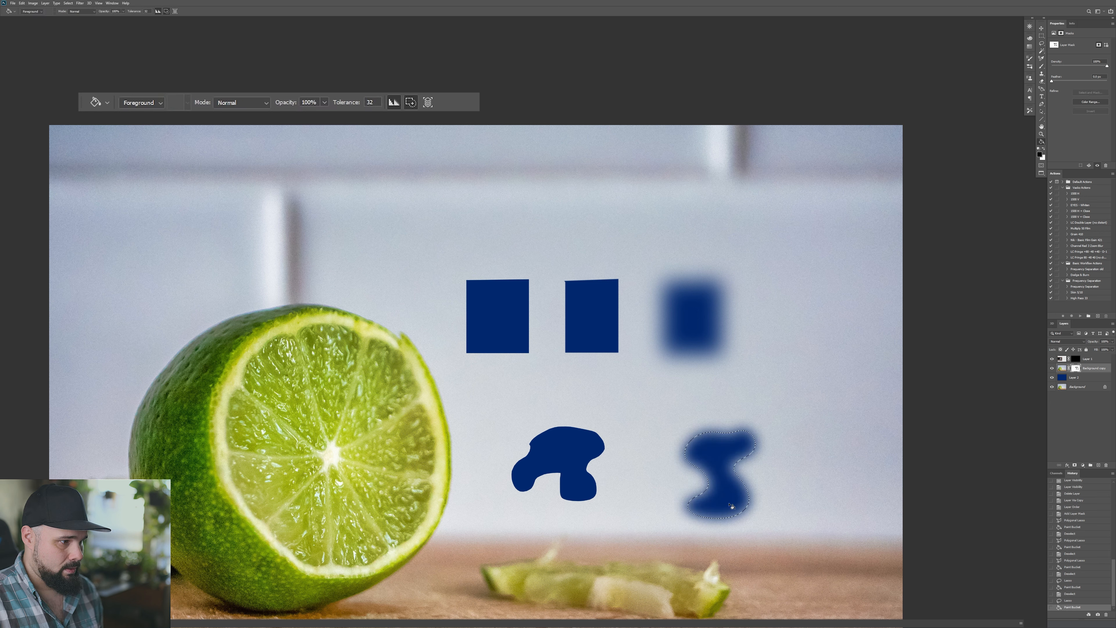
key("m")
key("ctrl+d")
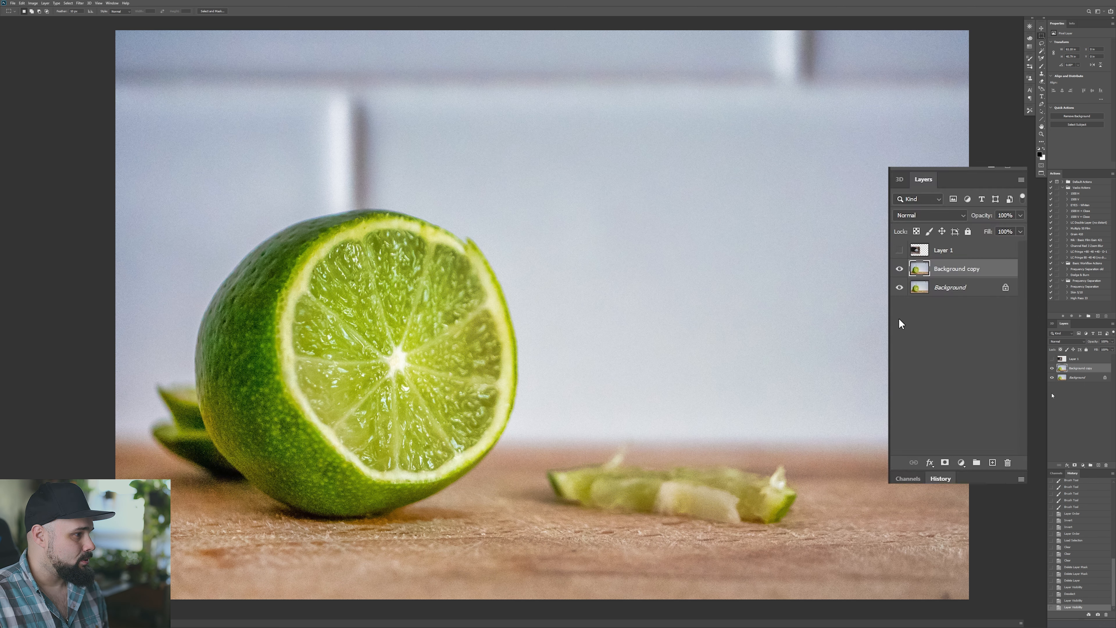
- Show the cave layer, Layer 1, move it beneath Background copy, and add a white layer mask to Background copy
left_click(1052, 359)
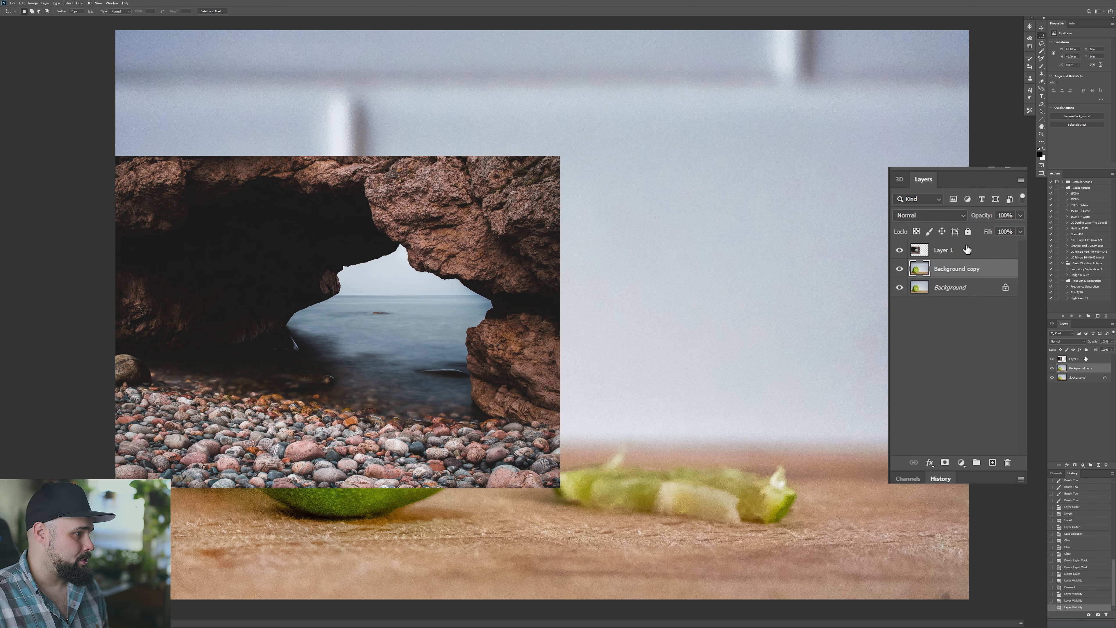
mouse_move(1085, 360)
left_mouse_down()
mouse_move(1085, 374)
mouse_move(1103, 364)
left_mouse_up()
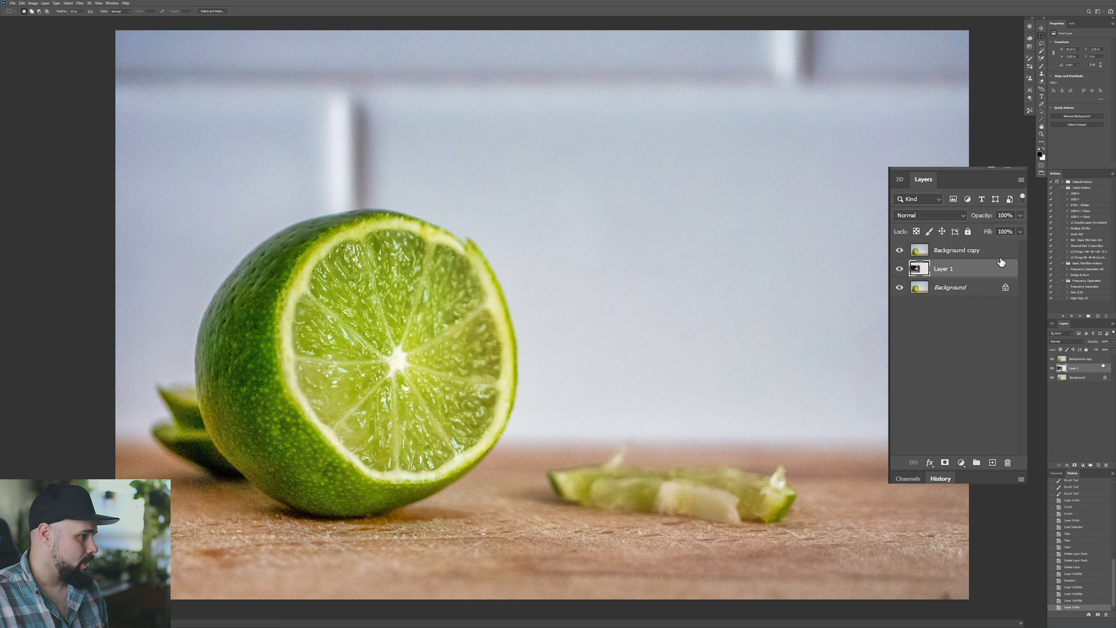
left_click(1089, 360)
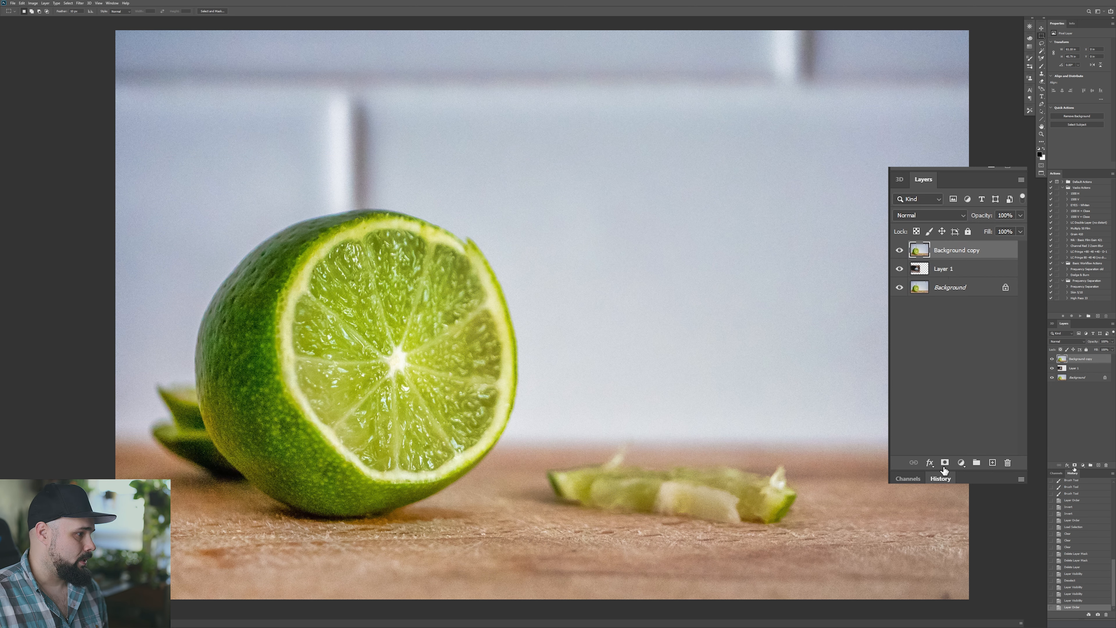
left_click(1075, 465)
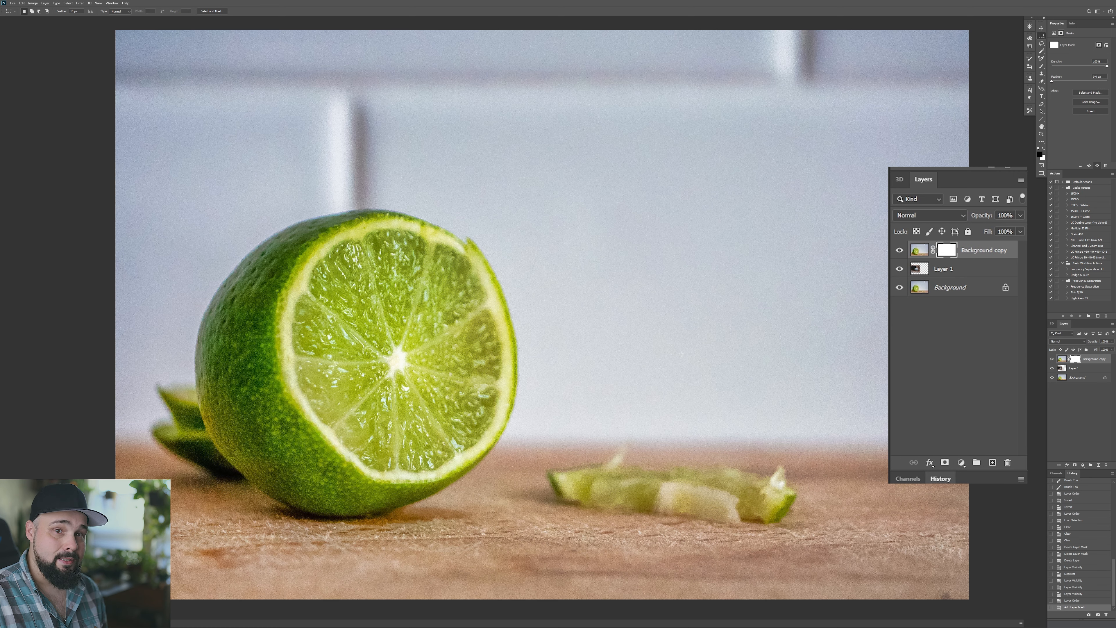
- Select the Brush tool and examine the lime's cut face and the boundary between its flesh and rind up close
key("z")
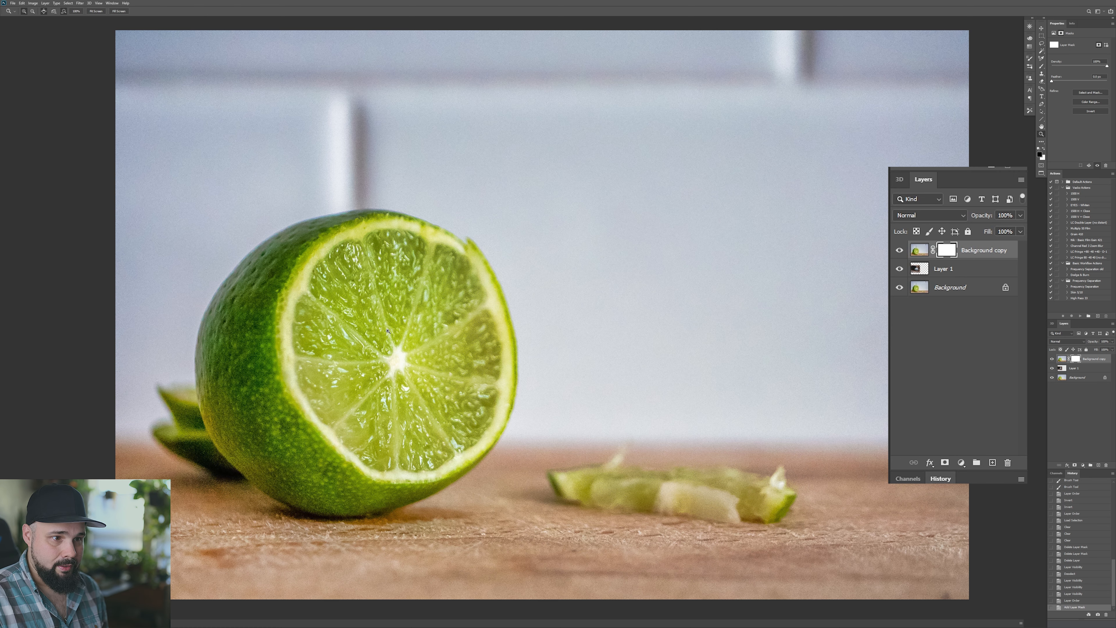
left_click(391, 333)
left_click_drag(370, 340, 437, 295)
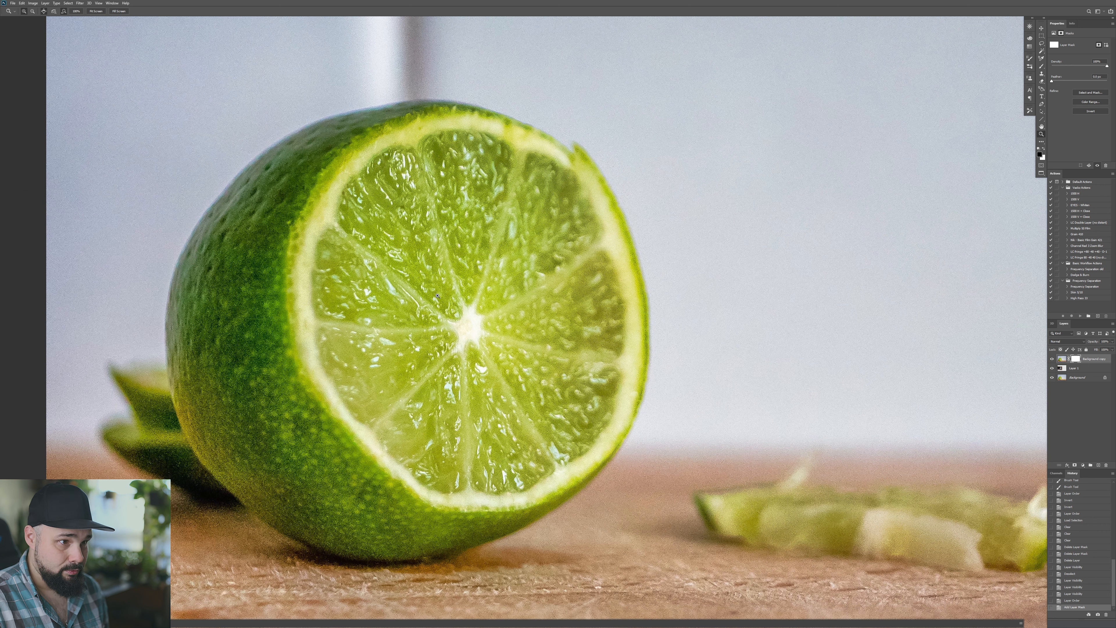
key("b")
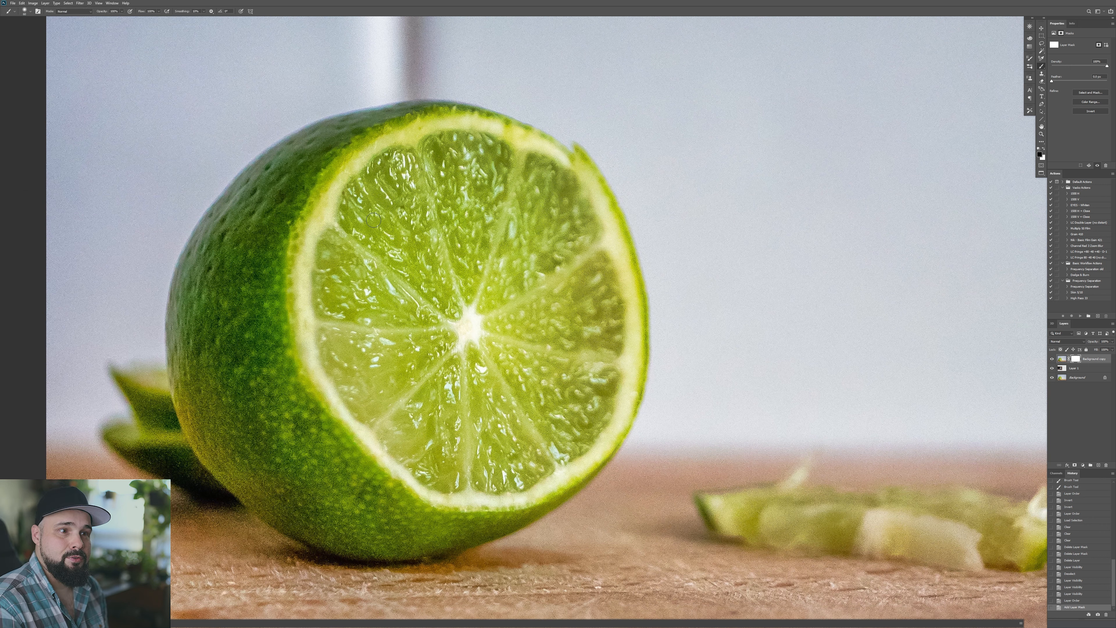
key("ctrl+plus")
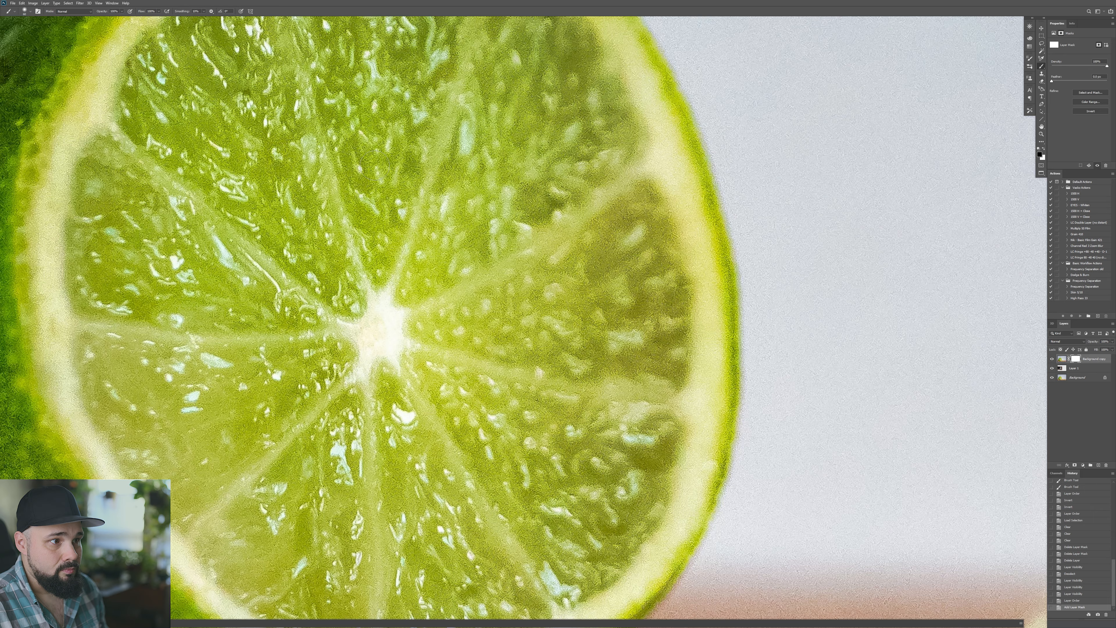
left_click_drag(391, 144, 527, 336)
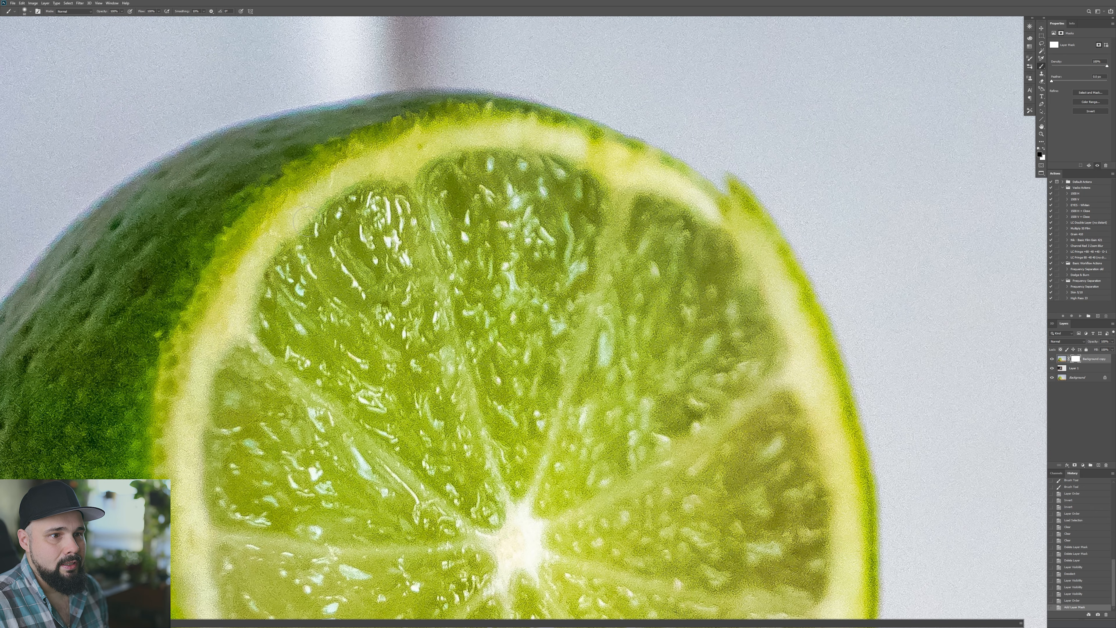
left_click_drag(242, 342, 281, 219)
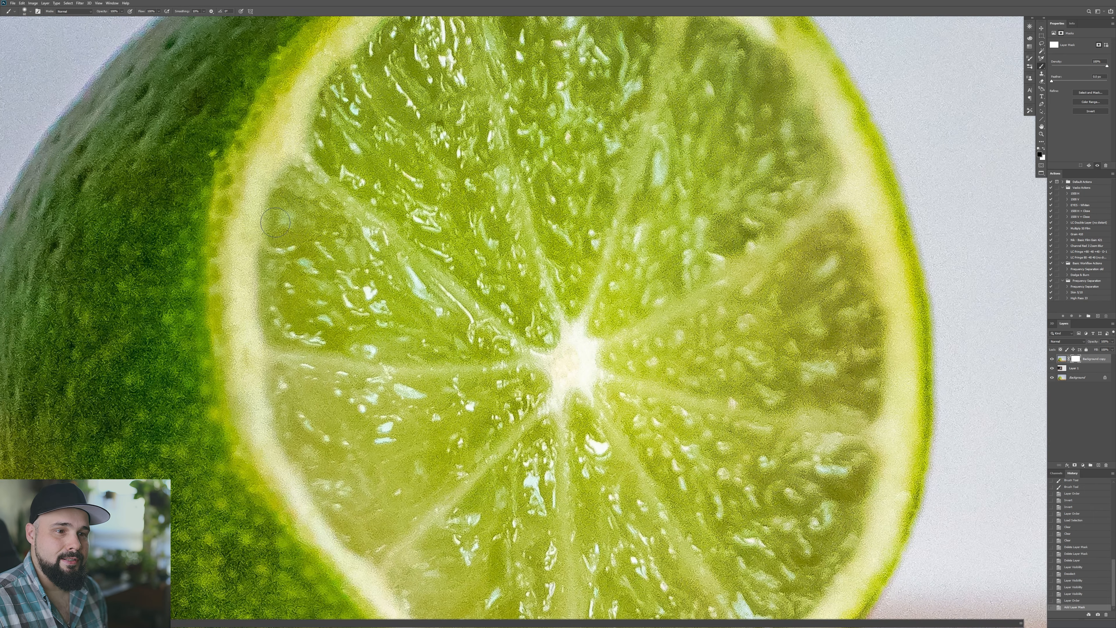
left_click_drag(266, 322, 262, 240)
key("ctrl+0")
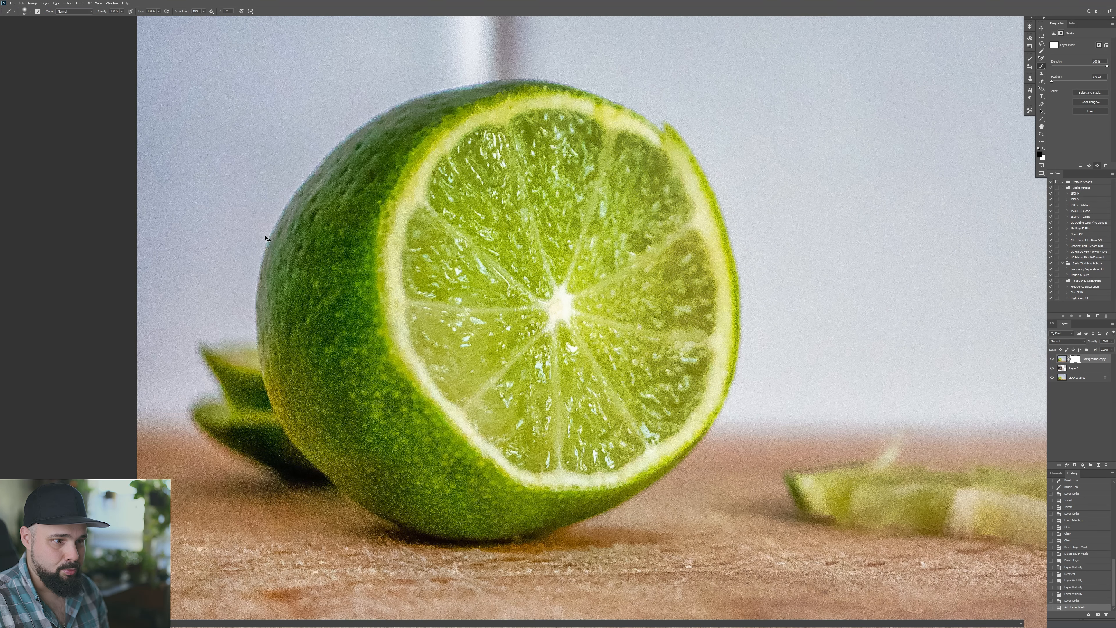
left_click_drag(432, 266, 363, 215)
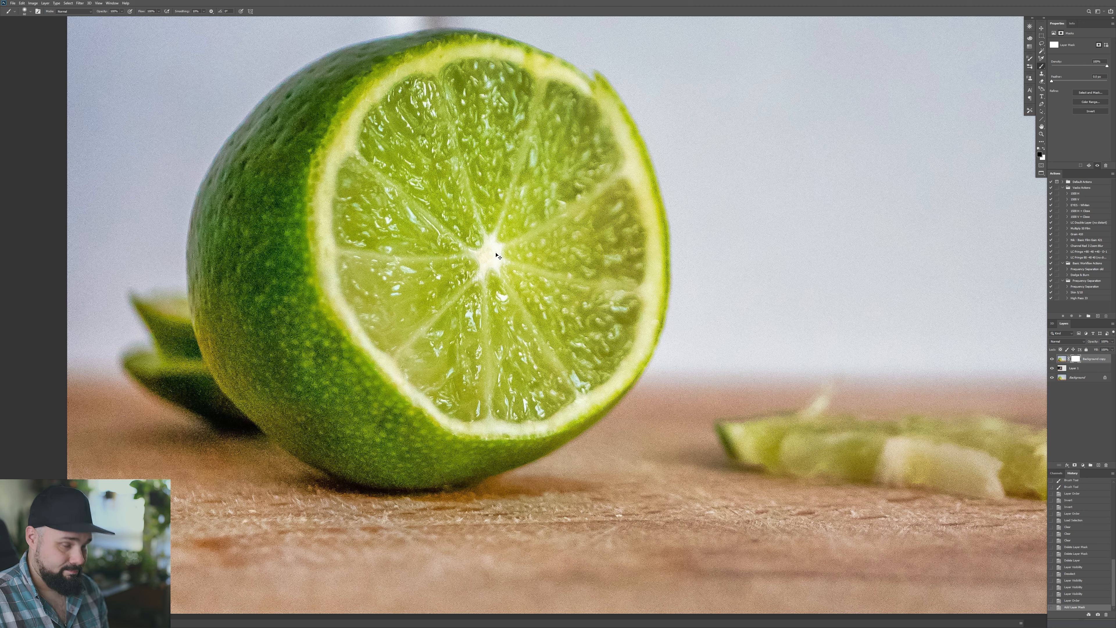
key("ctrl+plus")
left_click_drag(497, 172, 545, 276)
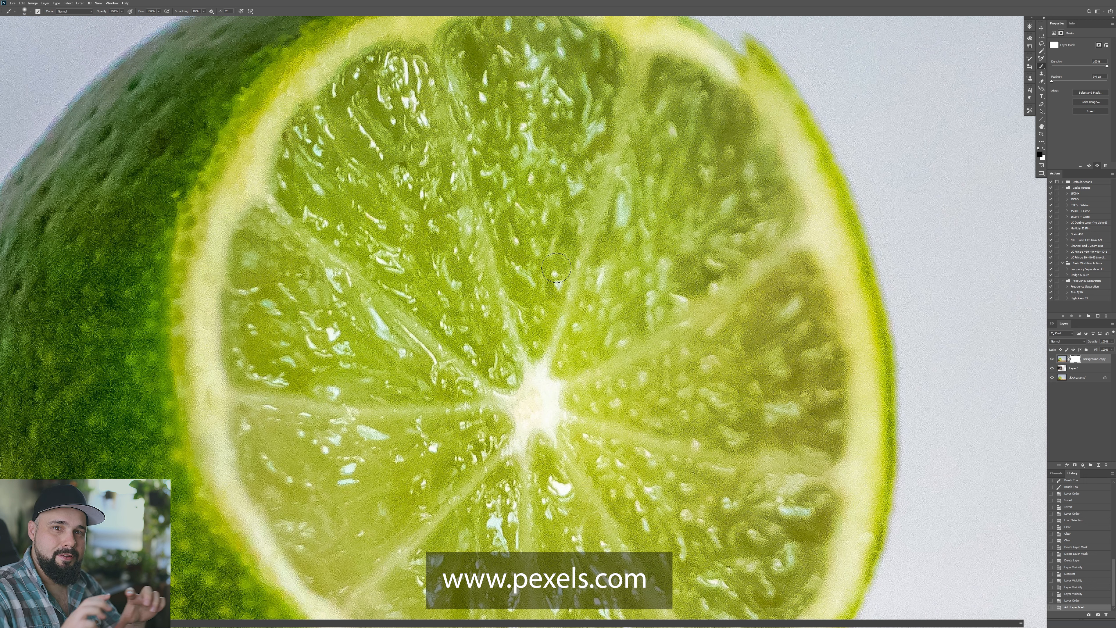
mouse_move(490, 203)
left_mouse_down()
mouse_move(515, 279)
mouse_move(529, 219)
mouse_move(539, 236)
mouse_move(530, 209)
left_mouse_up()
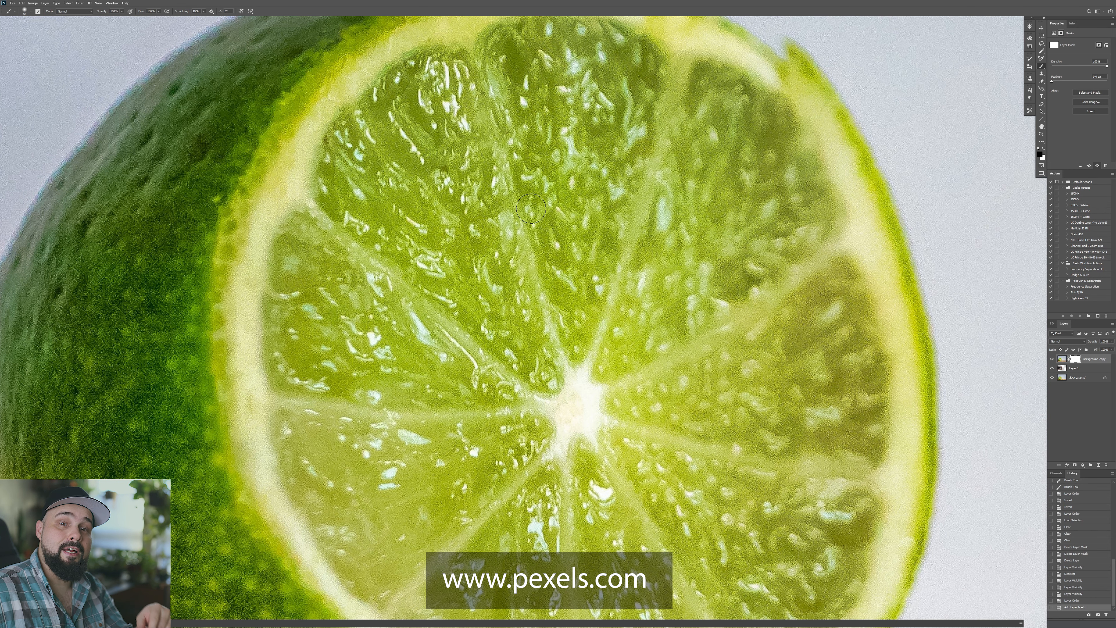
mouse_move(490, 140)
left_mouse_down()
mouse_move(524, 200)
mouse_move(538, 176)
left_mouse_up()
key("ctrl+0")
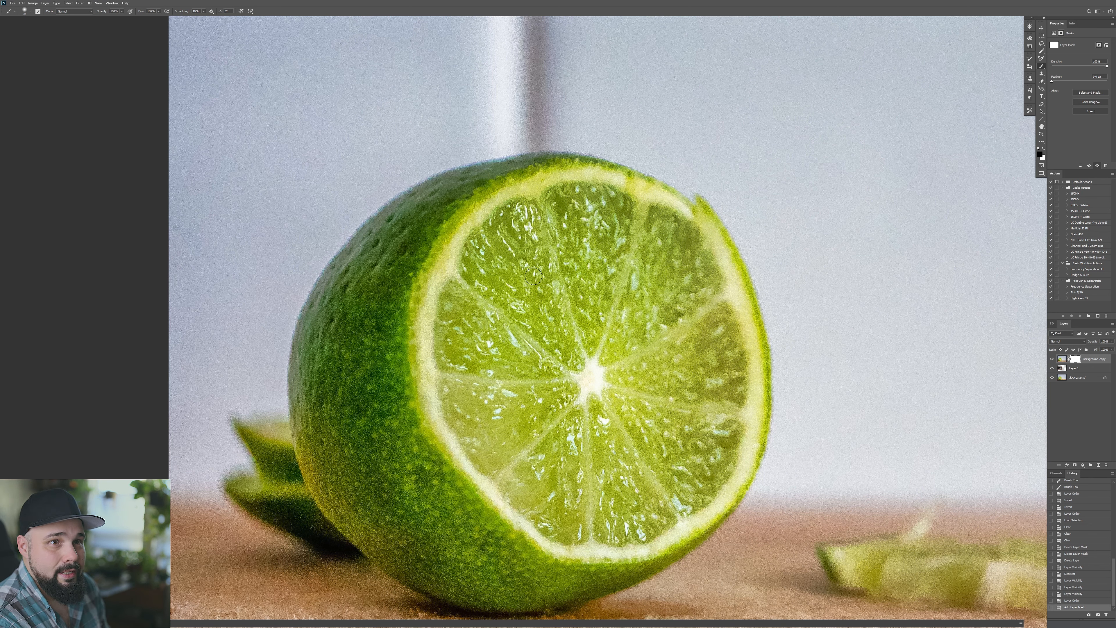
- Try black strokes on Background copy's mask in the lime's upper flesh with a 20% hardness brush, and undo them
left_click(26, 12)
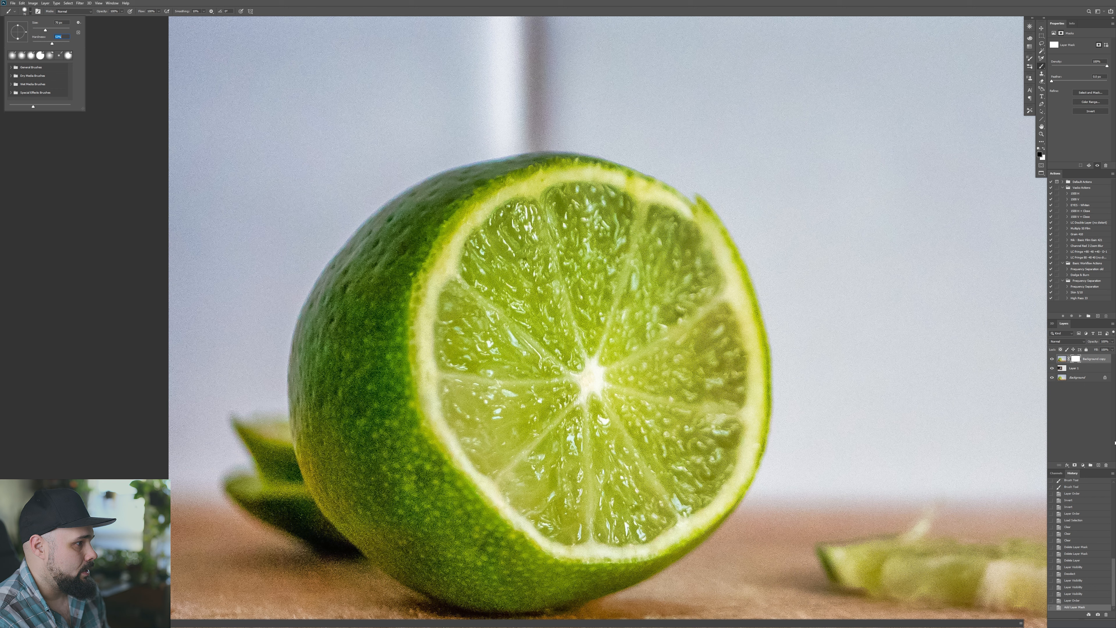
left_click(1075, 360)
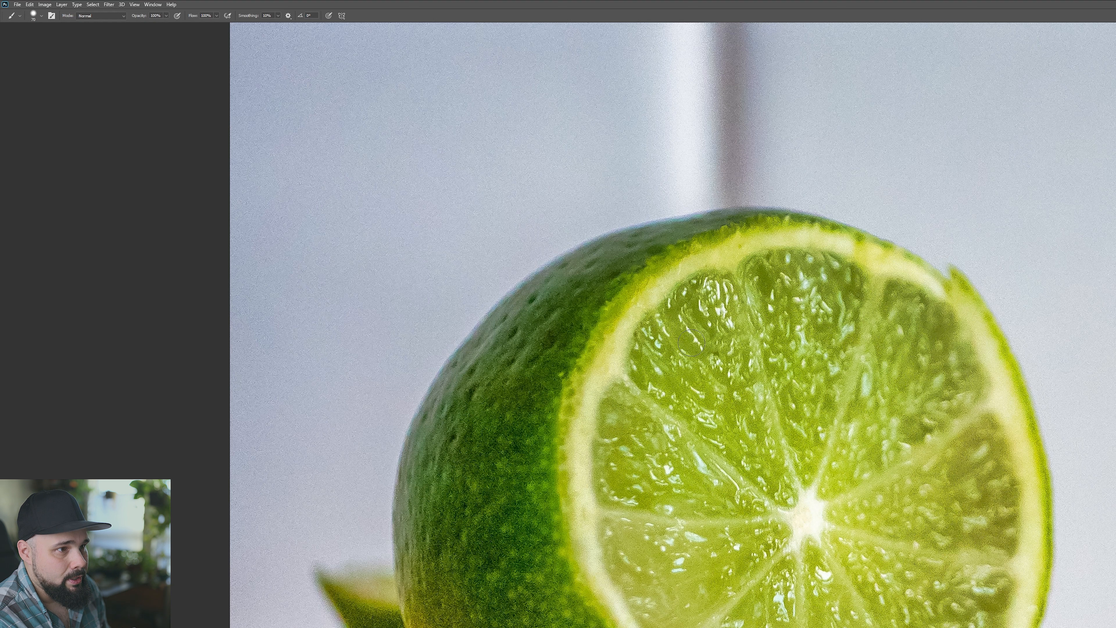
left_click(493, 232)
mouse_move(672, 315)
left_mouse_down()
mouse_move(700, 293)
mouse_move(688, 310)
mouse_move(705, 315)
mouse_move(649, 346)
mouse_move(685, 299)
left_mouse_up()
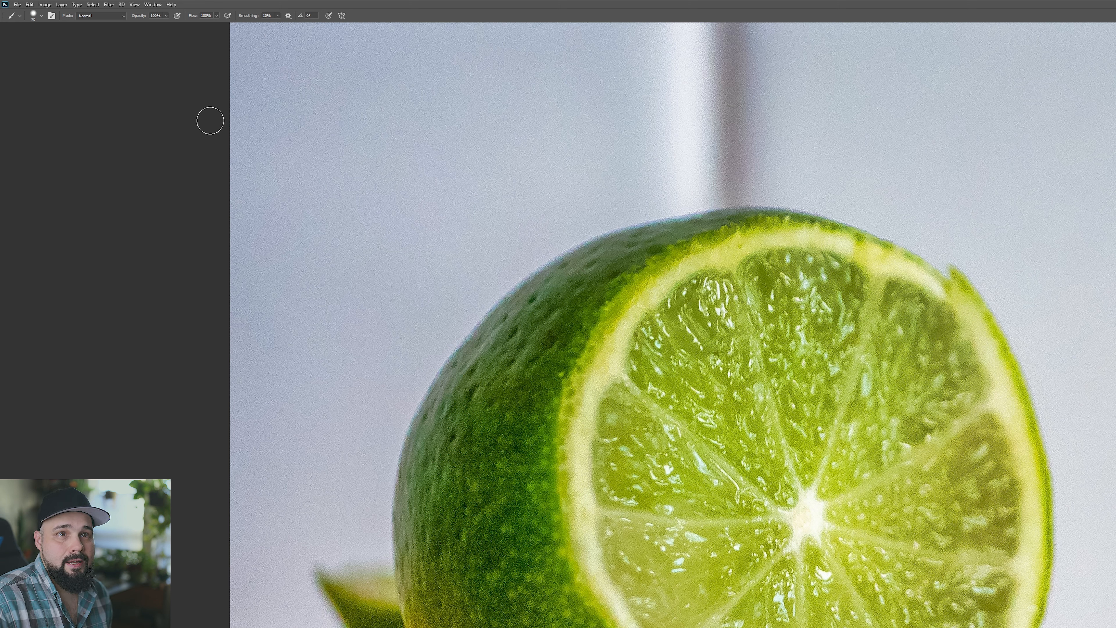
left_click(33, 16)
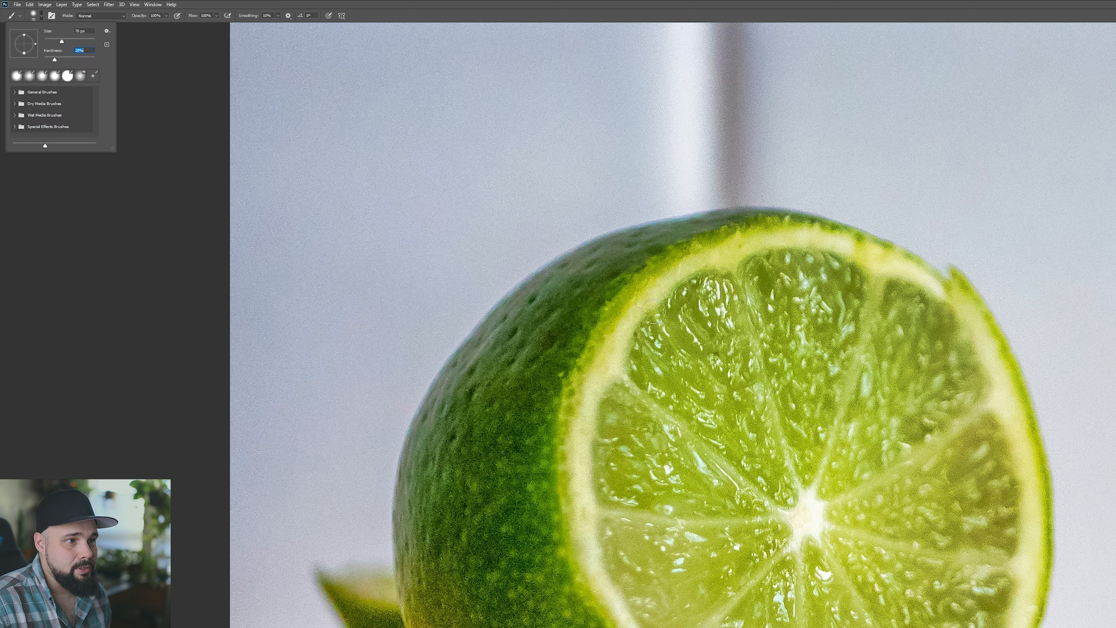
left_click(679, 325)
mouse_move(678, 328)
left_mouse_down()
mouse_move(704, 285)
mouse_move(658, 323)
left_mouse_up()
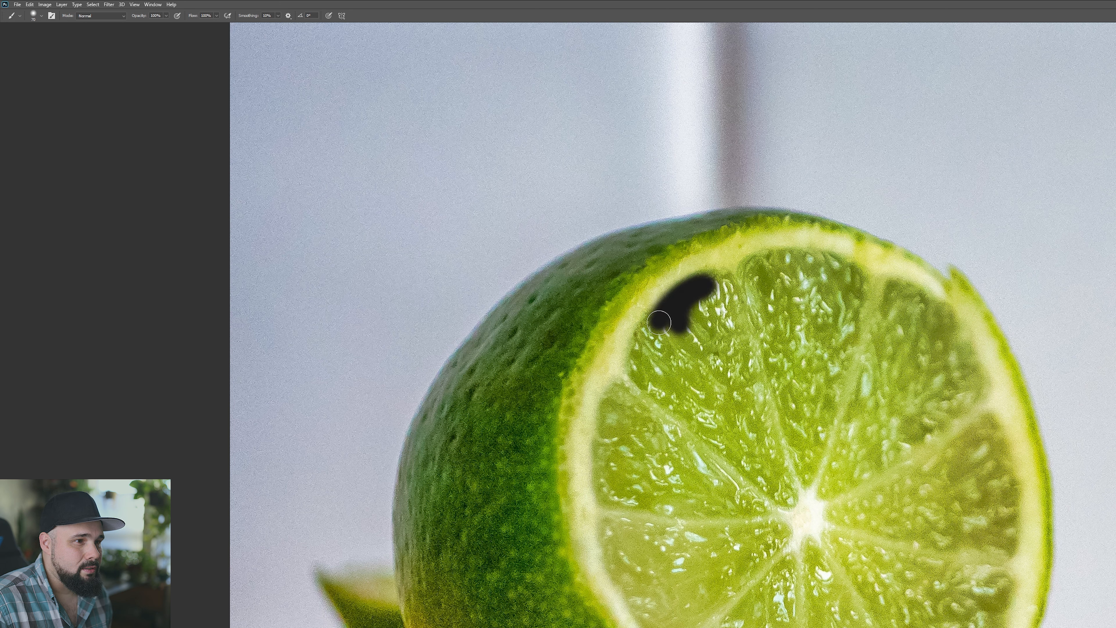
key("ctrl+z")
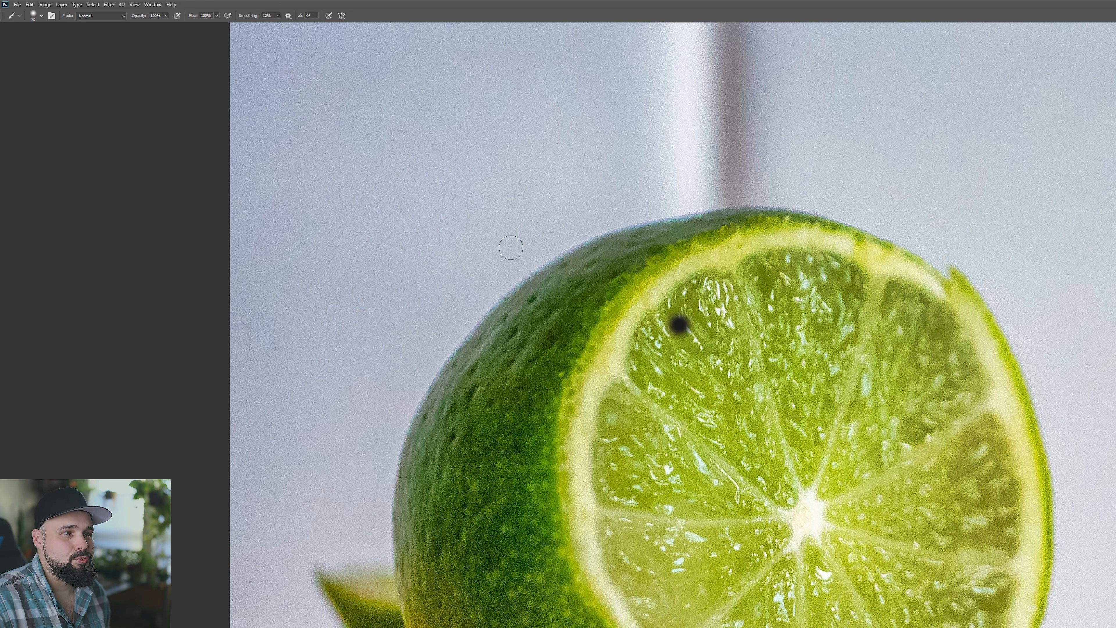
key("ctrl+z")
- Set the brush hardness to 25%, try a black stroke along the flesh's upper-left edge, and undo it
left_click(35, 18)
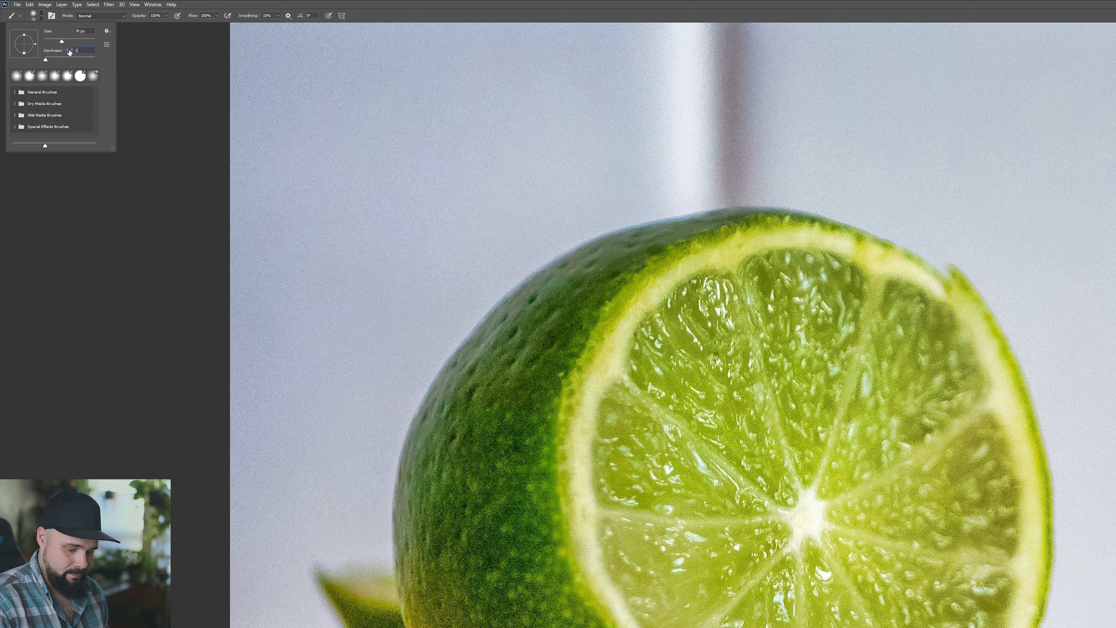
type("2")
key("Return")
left_click_drag(636, 372, 669, 316)
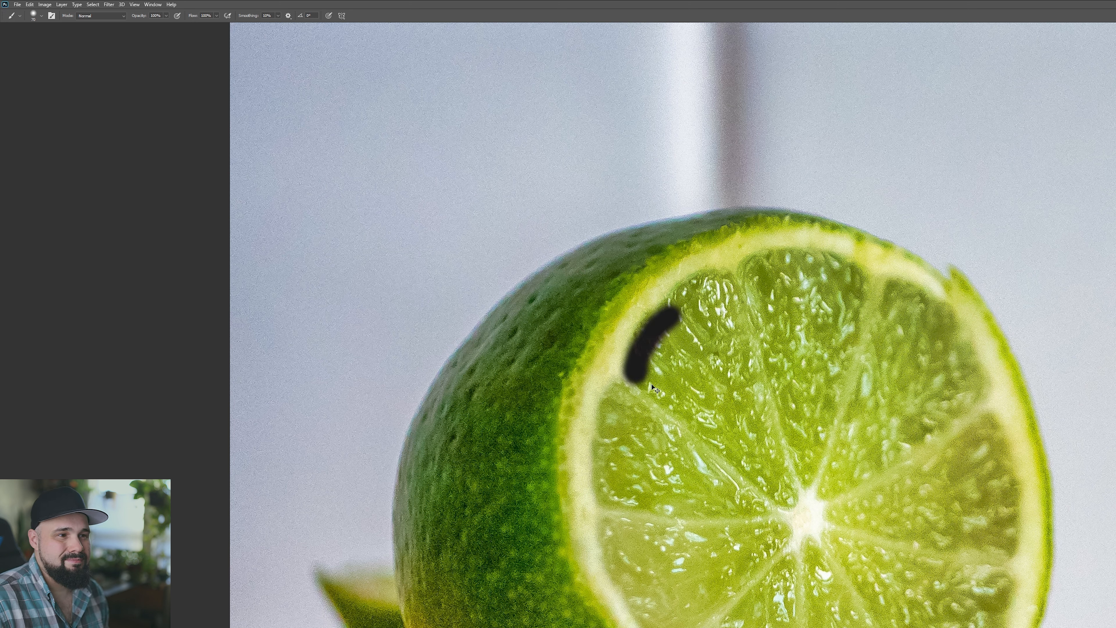
key("ctrl+z")
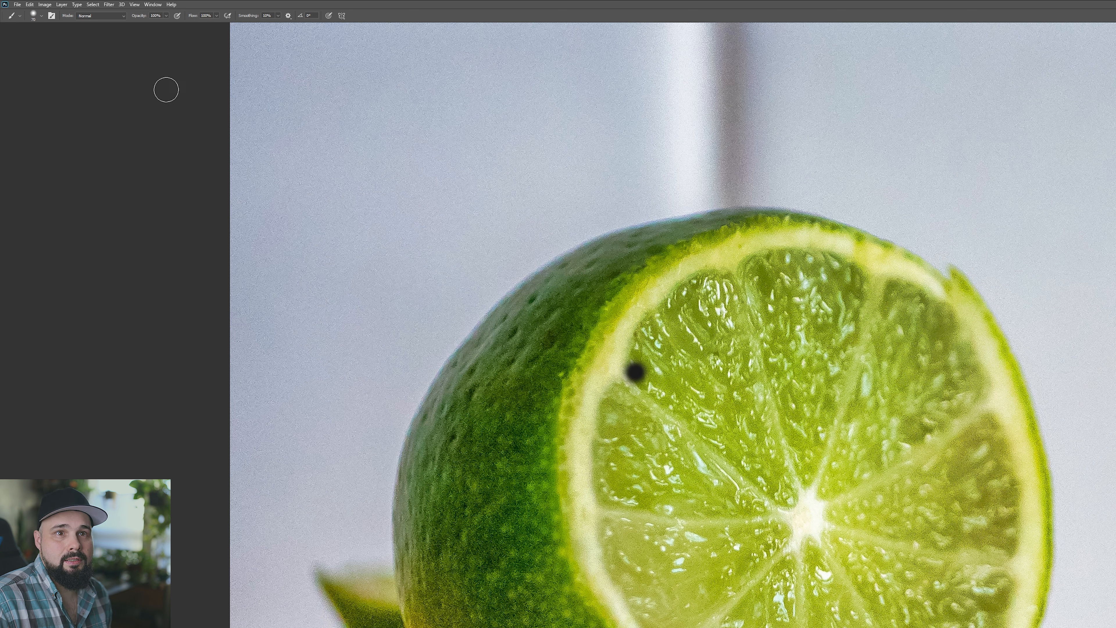
key("ctrl+z")
left_click(33, 16)
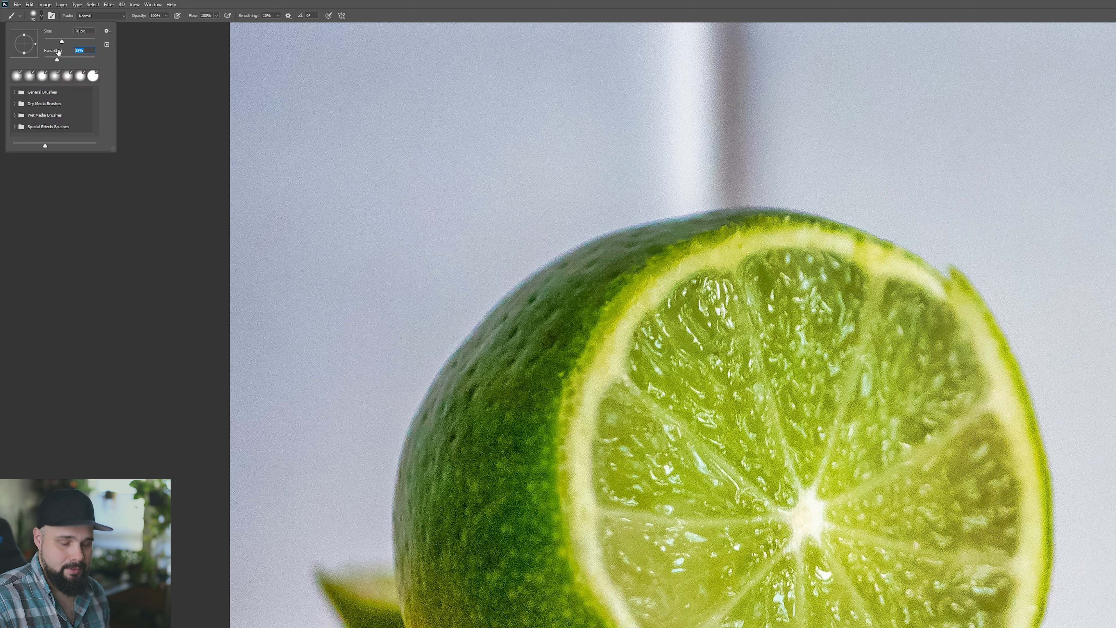
key("Return")
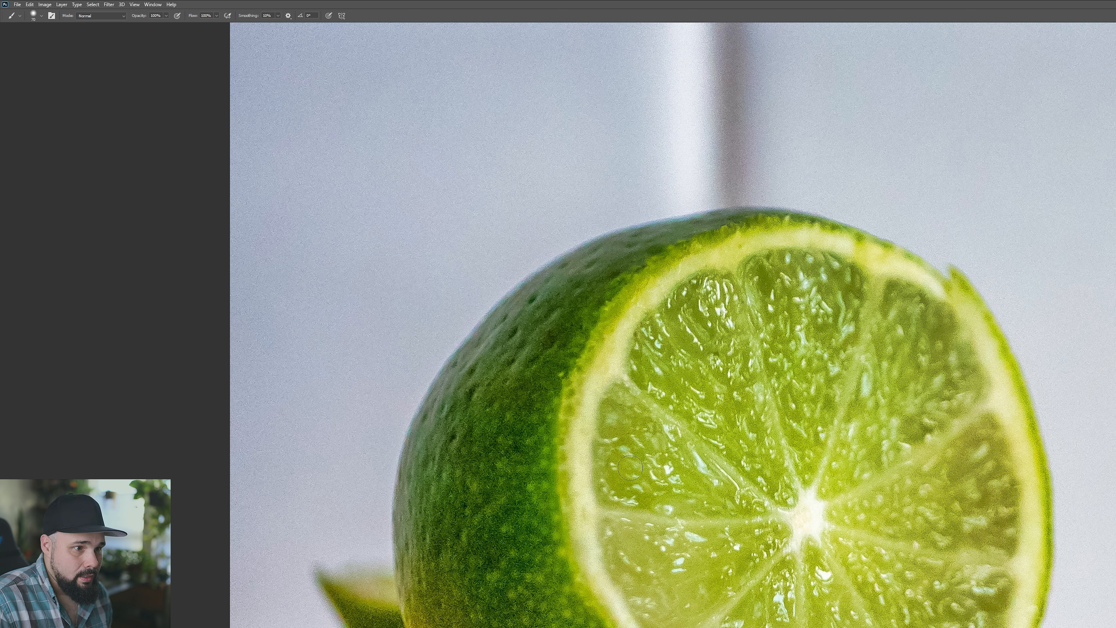
- Paint black on the mask with the soft brush all the way around the inner edge of the lime's flesh, forming a closed ring
left_click_drag(608, 493, 607, 460)
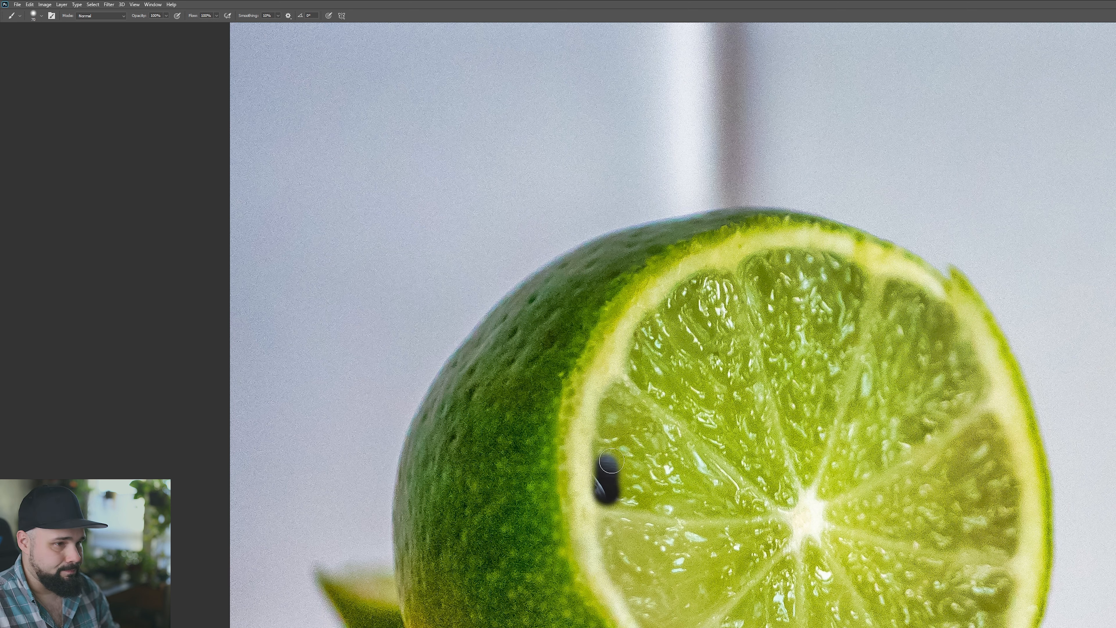
mouse_move(611, 460)
left_mouse_down()
mouse_move(608, 477)
mouse_move(624, 394)
mouse_move(611, 417)
mouse_move(618, 480)
left_mouse_up()
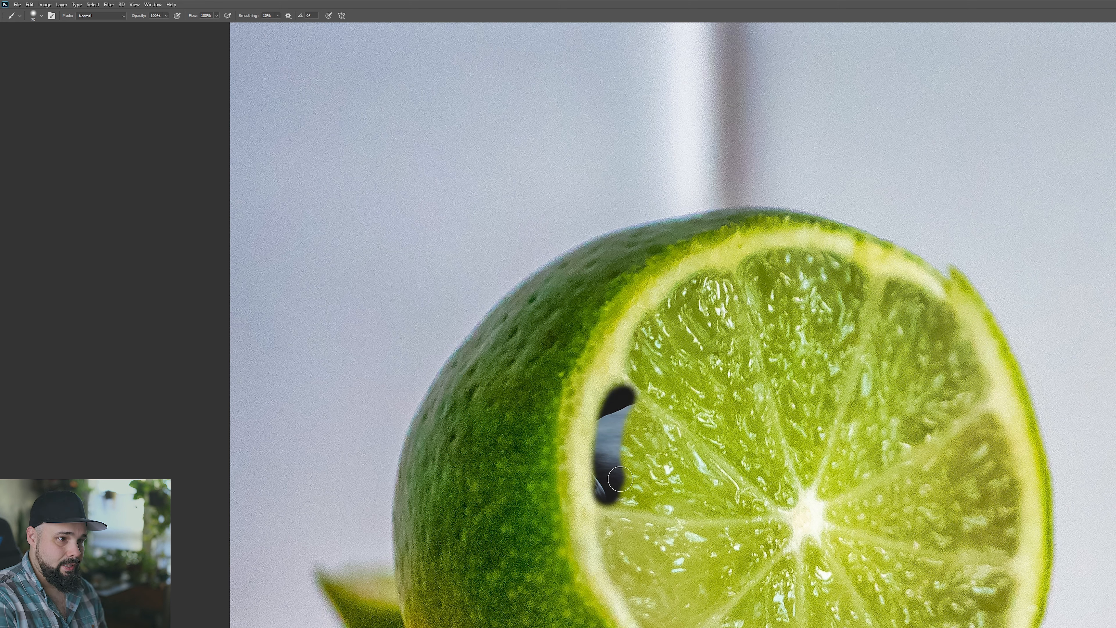
key("backslash")
mouse_move(630, 393)
left_mouse_down()
mouse_move(651, 336)
mouse_move(710, 284)
left_mouse_up()
key("backslash")
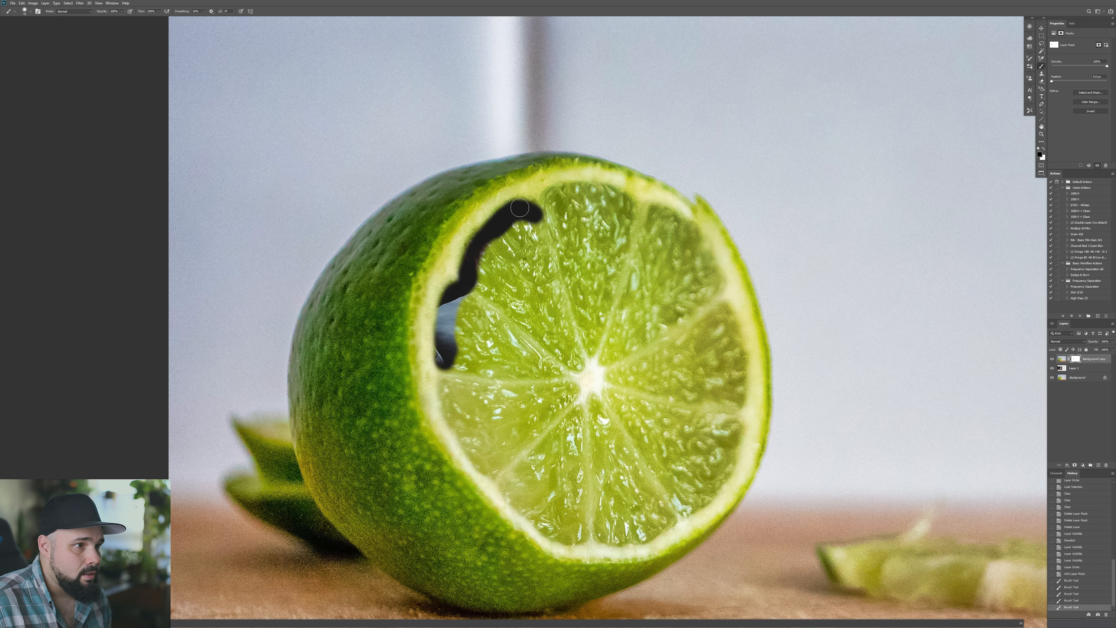
left_click_drag(520, 207, 473, 259)
left_click_drag(444, 360, 476, 458)
mouse_move(479, 460)
left_mouse_down()
mouse_move(419, 325)
mouse_move(506, 391)
left_mouse_up()
left_click_drag(490, 391, 583, 387)
mouse_move(584, 387)
left_mouse_down()
mouse_move(611, 367)
mouse_move(658, 260)
left_mouse_up()
mouse_move(672, 264)
left_mouse_down()
mouse_move(683, 245)
mouse_move(674, 338)
left_mouse_up()
mouse_move(670, 334)
left_mouse_down()
mouse_move(633, 207)
mouse_move(569, 181)
left_mouse_up()
mouse_move(567, 176)
left_mouse_down()
mouse_move(490, 160)
mouse_move(521, 158)
mouse_move(560, 181)
left_mouse_up()
- Fill the remaining lime flesh inside the ring with black on the mask using the Paint Bucket, and brush away the leftover green outline
key("g")
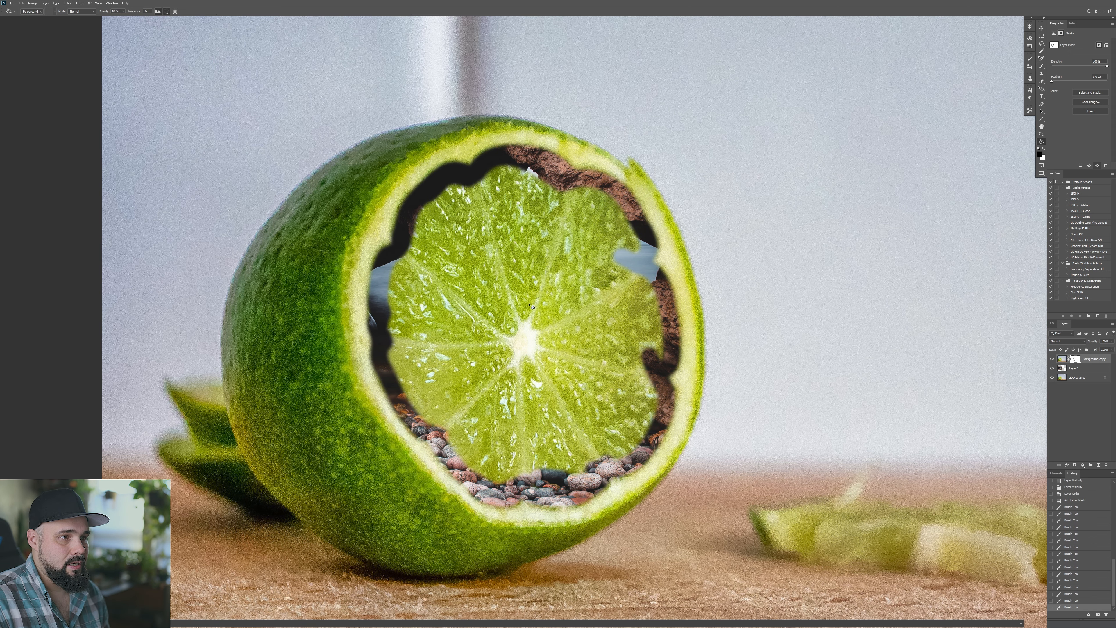
left_click(531, 306)
key("b")
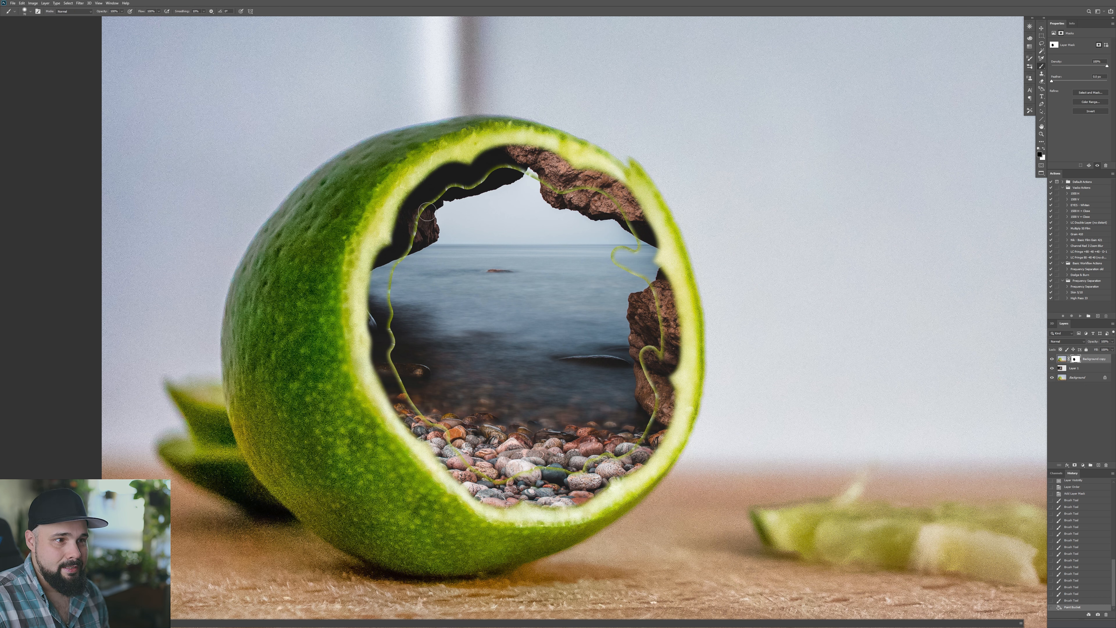
mouse_move(462, 192)
left_mouse_down()
mouse_move(498, 167)
mouse_move(591, 188)
mouse_move(617, 212)
mouse_move(634, 252)
mouse_move(605, 239)
mouse_move(620, 279)
mouse_move(630, 268)
mouse_move(656, 296)
mouse_move(656, 337)
mouse_move(612, 454)
mouse_move(427, 420)
mouse_move(400, 298)
mouse_move(418, 212)
left_mouse_up()
key("ctrl+minus")
key("ctrl+minus")
key("ctrl+minus")
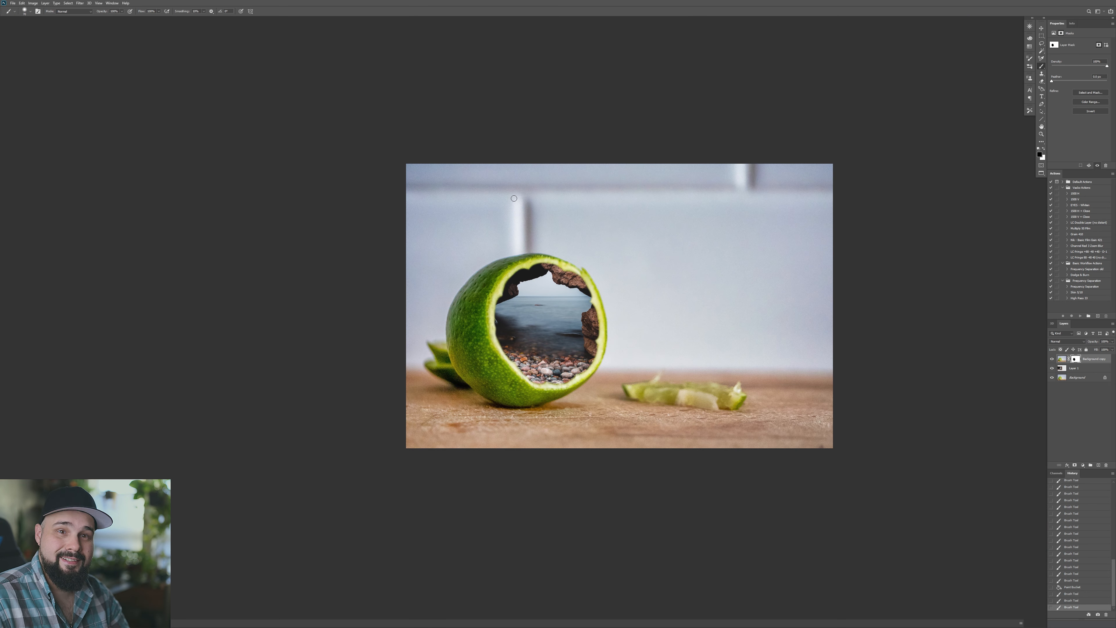
- Scale down the cave image on Layer 1 with Free Transform and shift it to the right within the lime's opening
key("v")
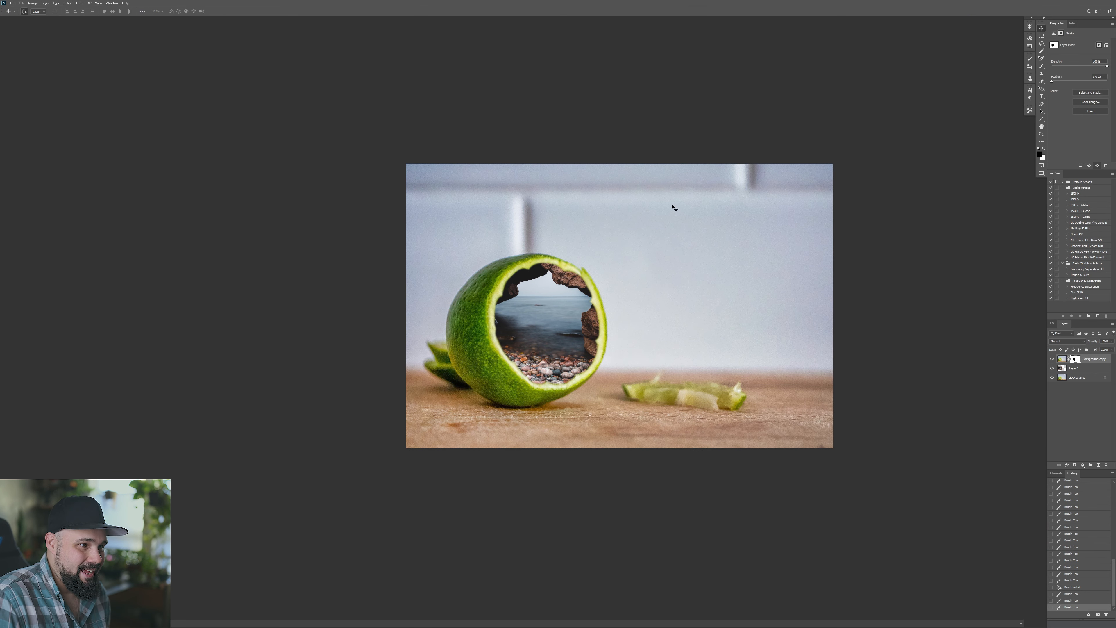
left_click(1062, 371)
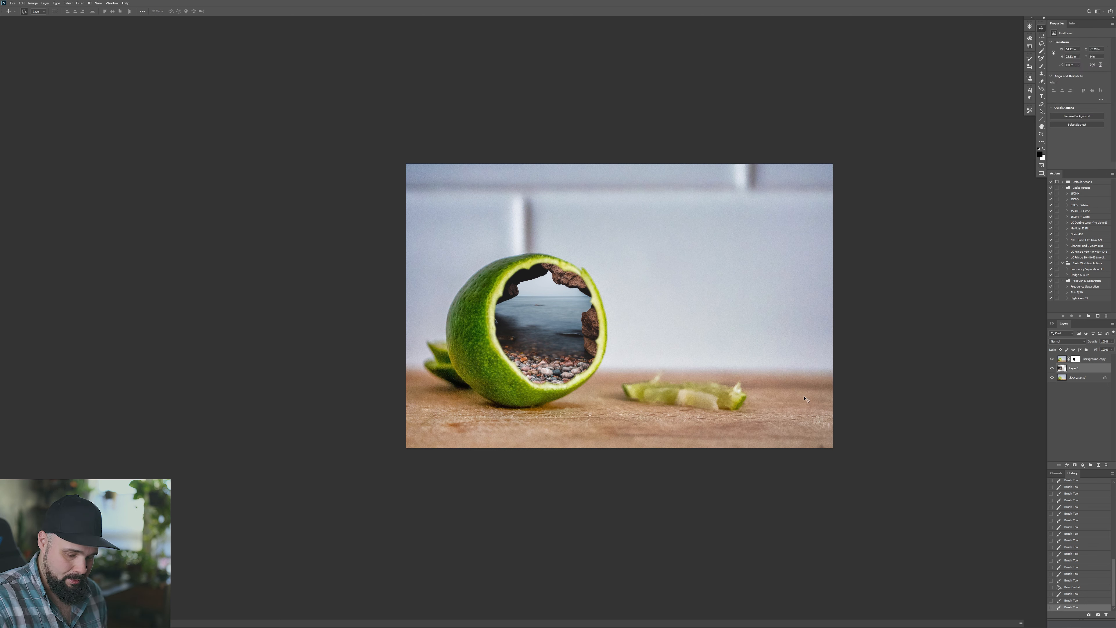
key("ctrl")
key("ctrl+t")
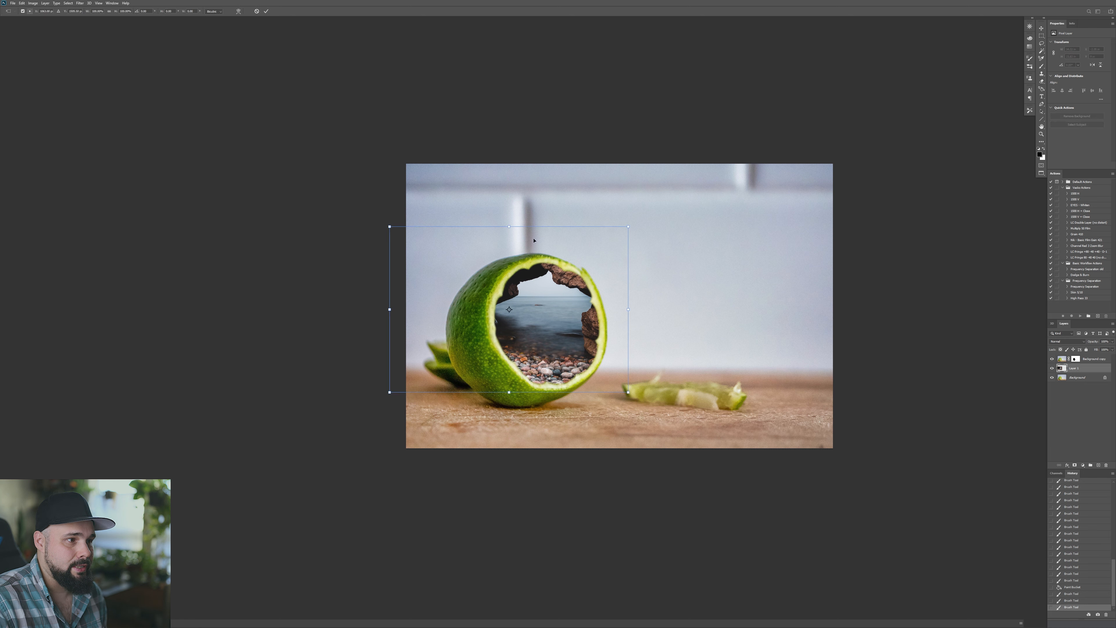
left_click_drag(627, 228, 588, 244)
left_click_drag(534, 298, 562, 297)
key("Return")
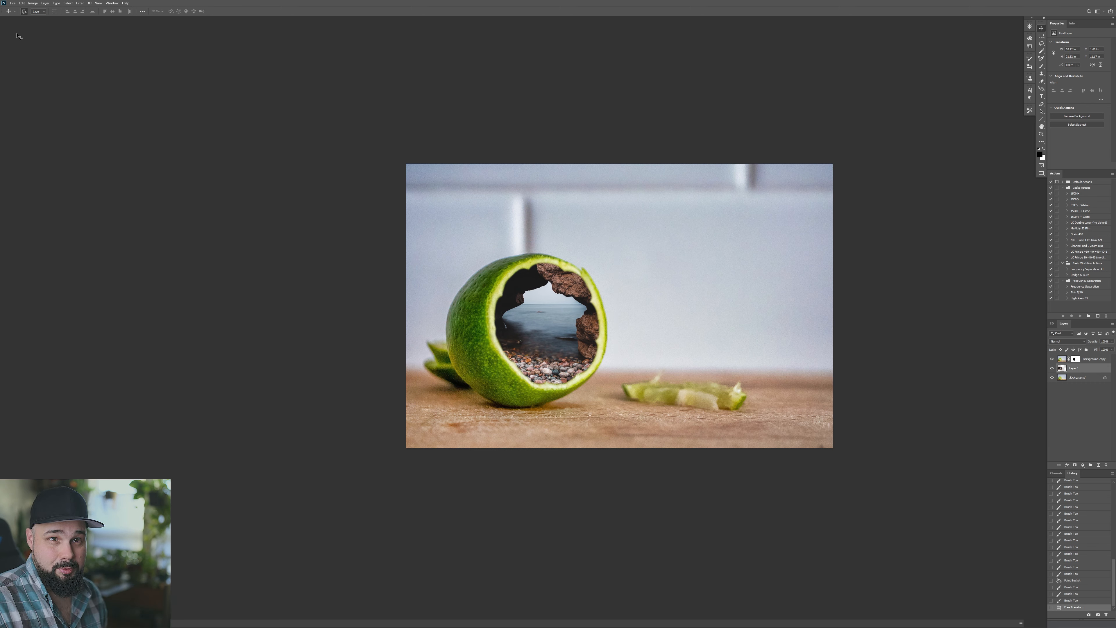
- Flip the cave image on Layer 1 horizontally
left_click(22, 3)
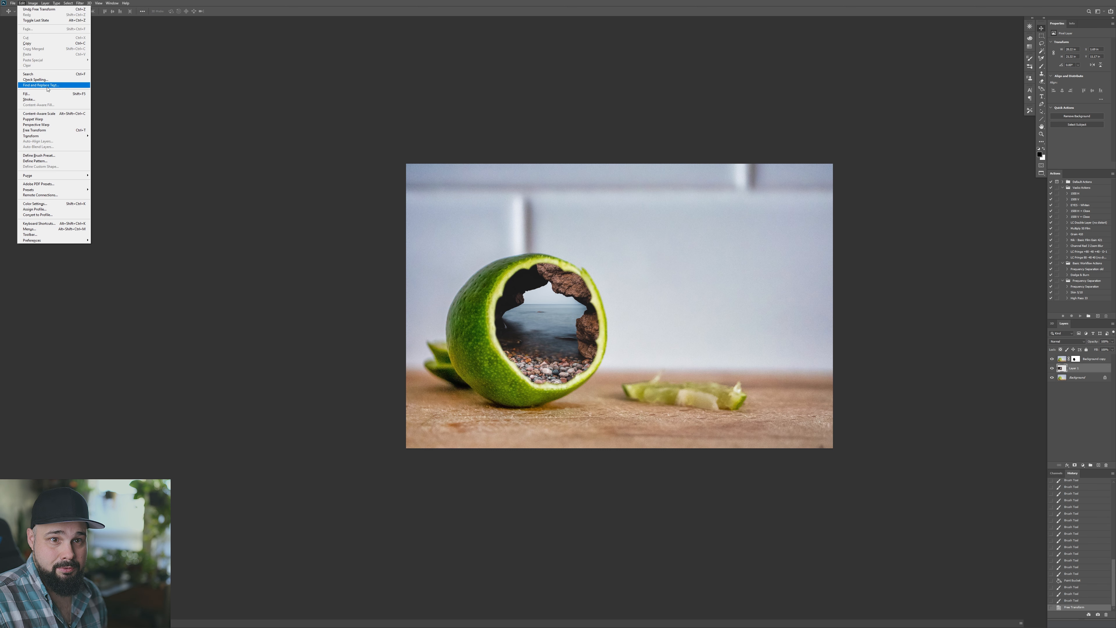
mouse_move(55, 137)
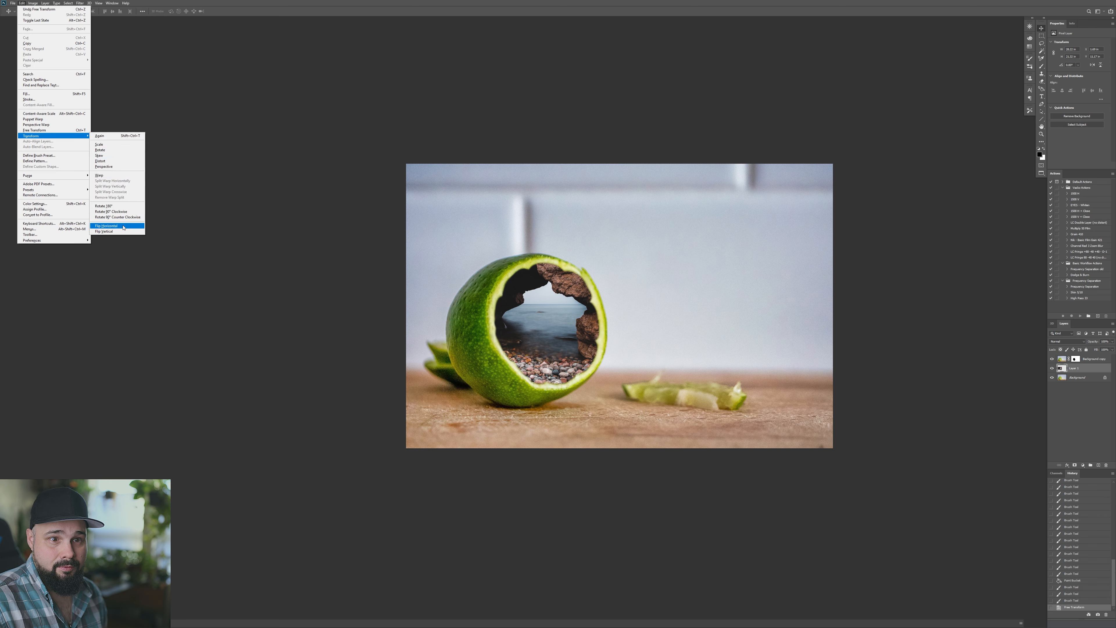
left_click(106, 226)
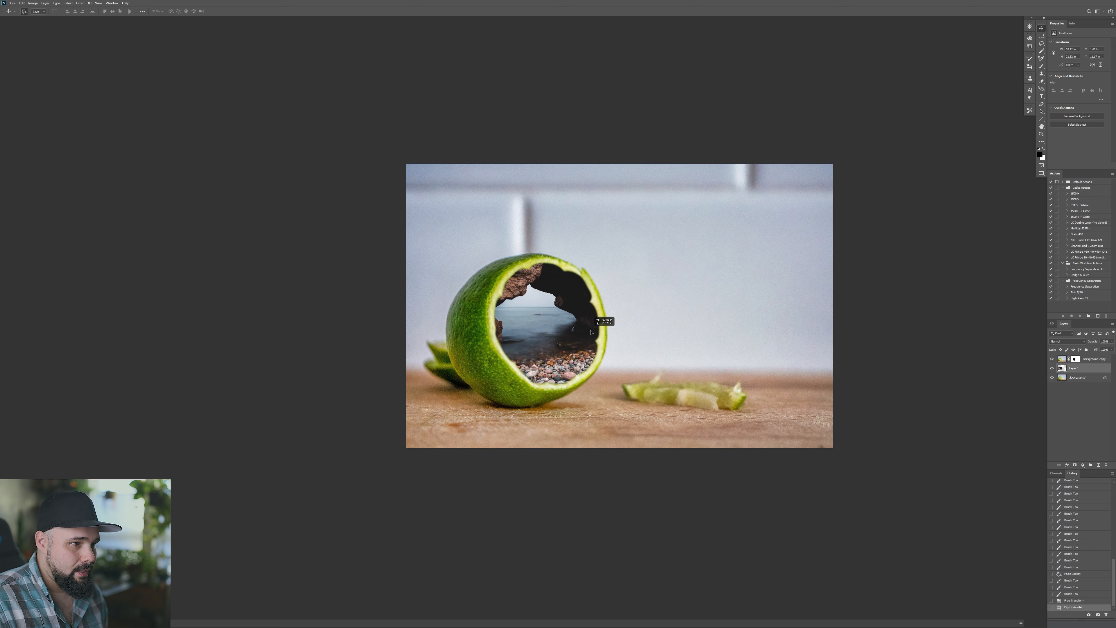